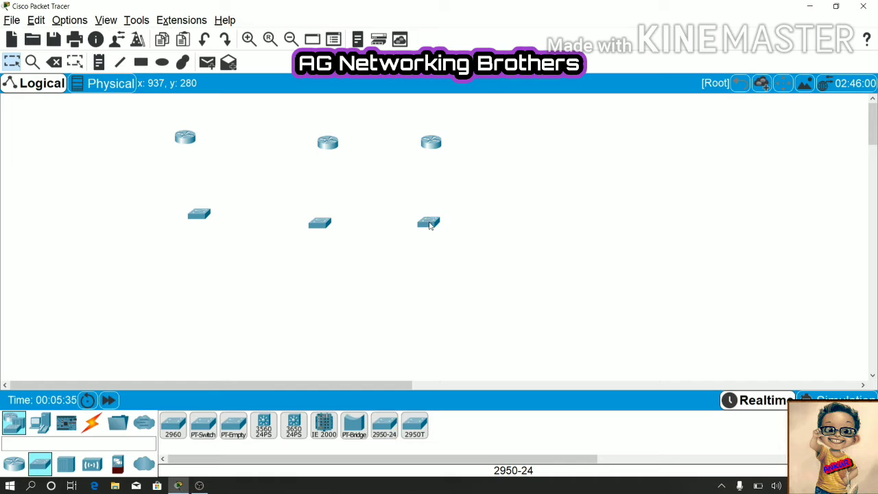
Step: Place three PCs in the workspace, one below each of the three switches
{"action": "left_click", "coordinate": [34, 425]}
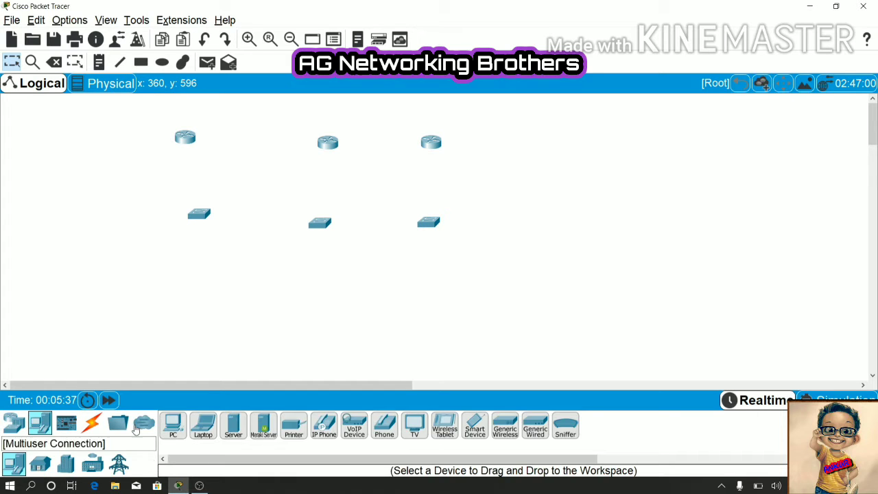
{"action": "left_click", "coordinate": [176, 423]}
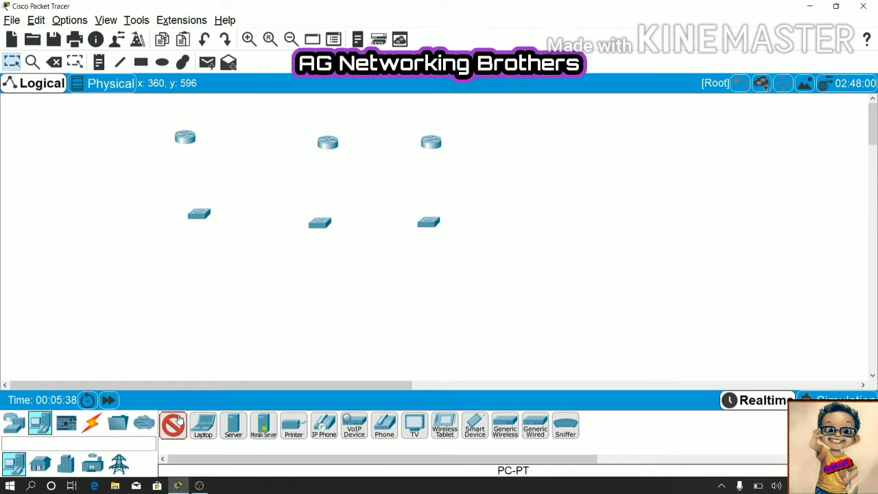
{"action": "left_click", "coordinate": [106, 295]}
{"action": "left_click", "coordinate": [314, 286]}
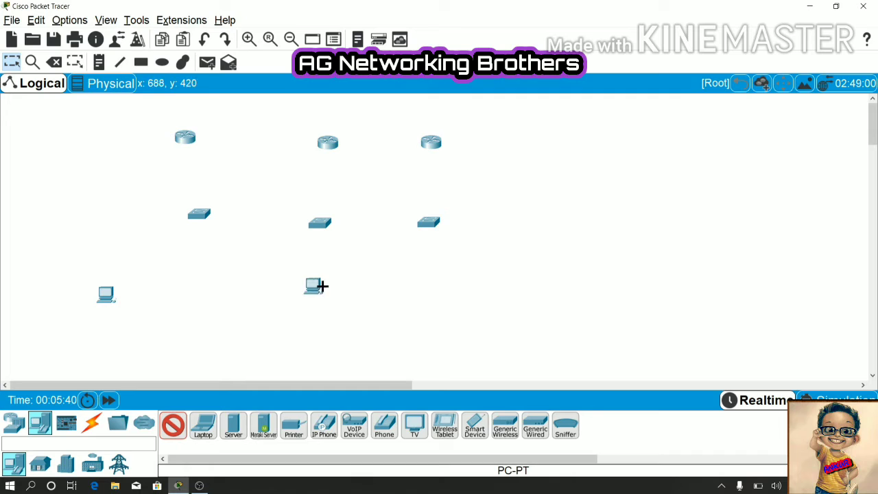
{"action": "left_click", "coordinate": [430, 283]}
{"action": "left_click", "coordinate": [173, 425]}
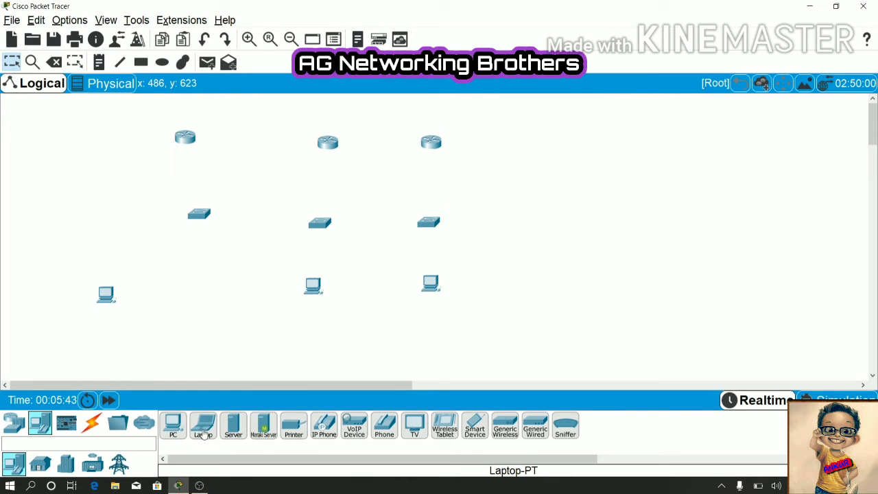
Step: Add three laptops, placing one beside each PC
{"action": "left_click", "coordinate": [206, 426]}
{"action": "left_click", "coordinate": [150, 294]}
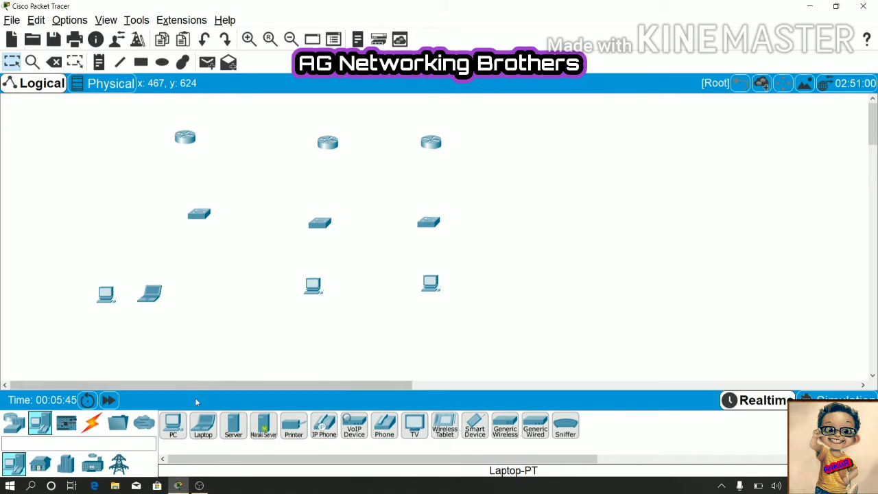
{"action": "left_click", "coordinate": [203, 425]}
{"action": "left_click", "coordinate": [359, 301]}
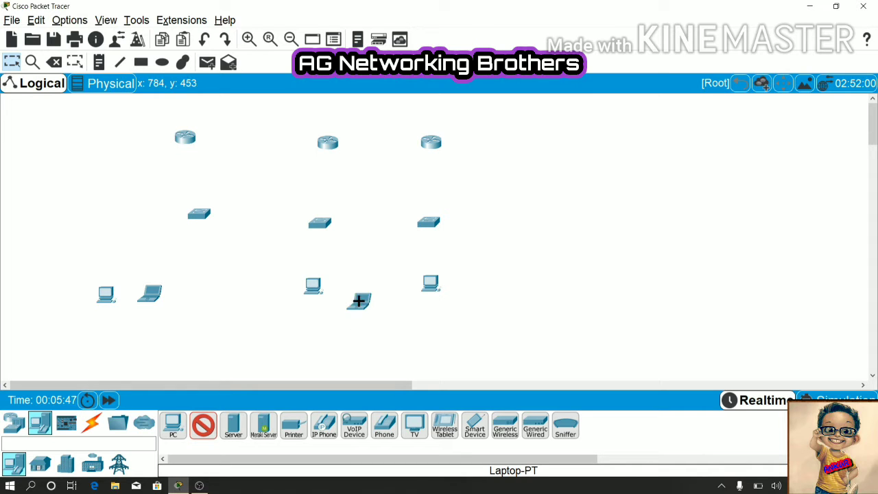
{"action": "left_click", "coordinate": [458, 314]}
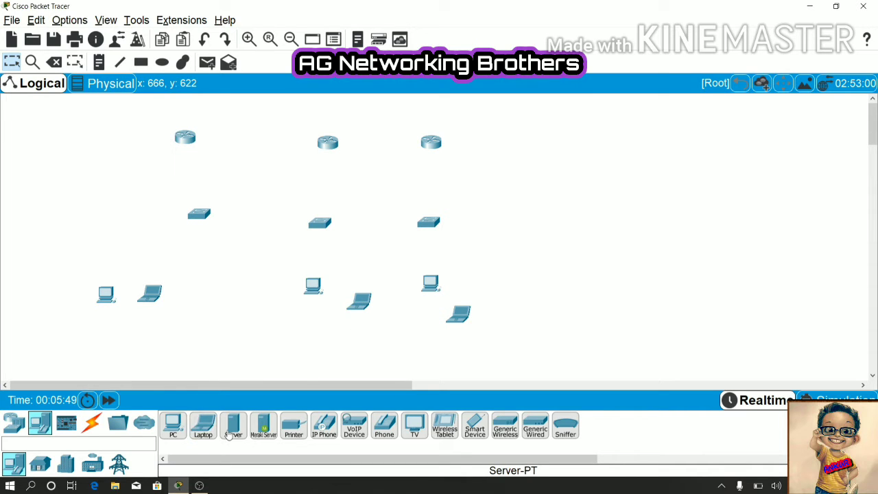
Step: Add three servers, placing one near each PC and laptop pair
{"action": "left_click", "coordinate": [233, 426]}
{"action": "left_click", "coordinate": [198, 333]}
{"action": "left_click", "coordinate": [319, 343]}
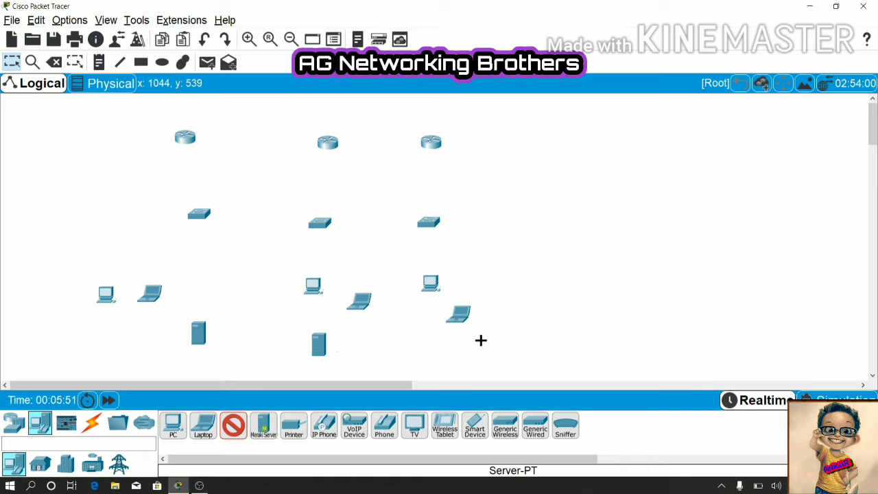
{"action": "left_click", "coordinate": [496, 337]}
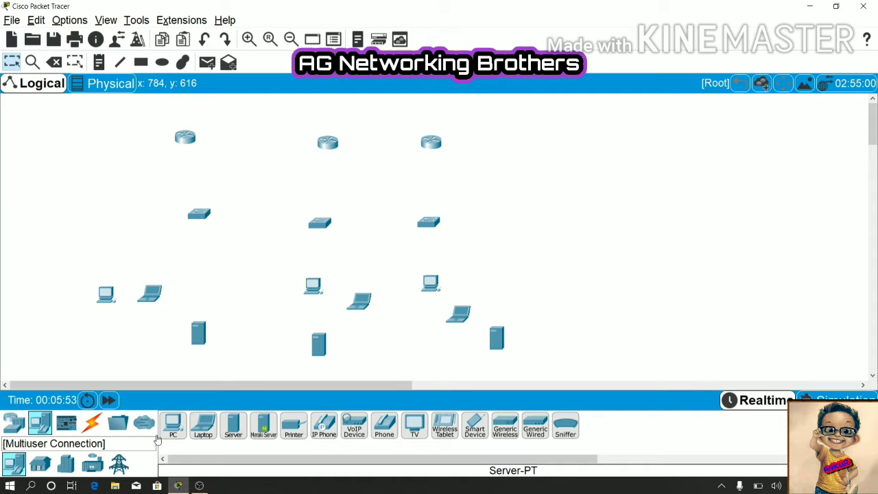
Step: Install an HWIC-2T module in both empty slots of the leftmost router and switch its power back on
{"action": "left_click", "coordinate": [91, 423]}
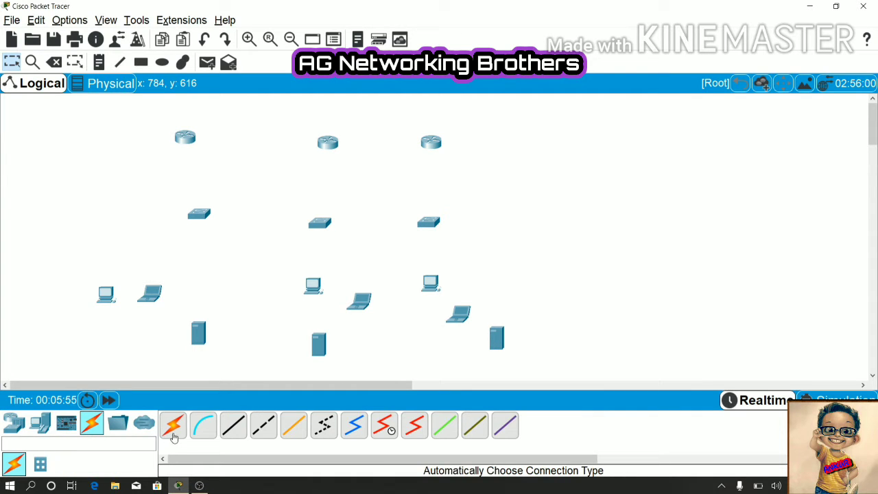
{"action": "left_click", "coordinate": [174, 436]}
{"action": "left_click", "coordinate": [181, 253]}
{"action": "left_click", "coordinate": [184, 139]}
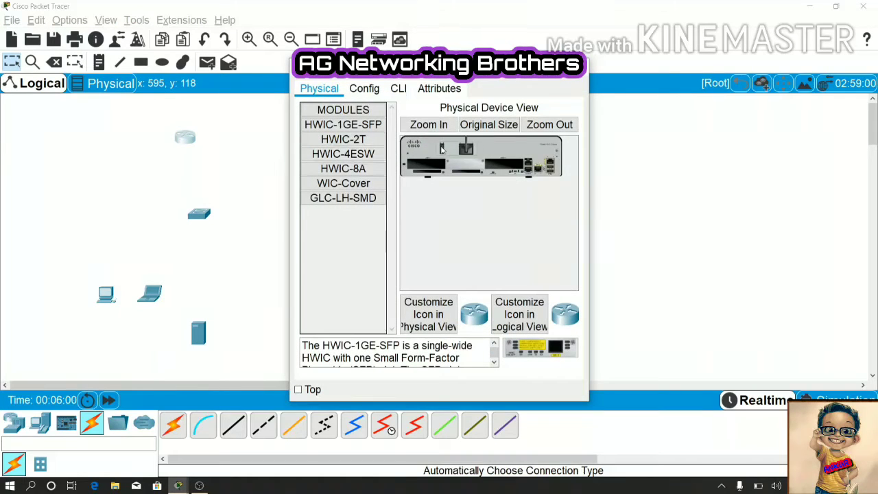
{"action": "left_click", "coordinate": [357, 139]}
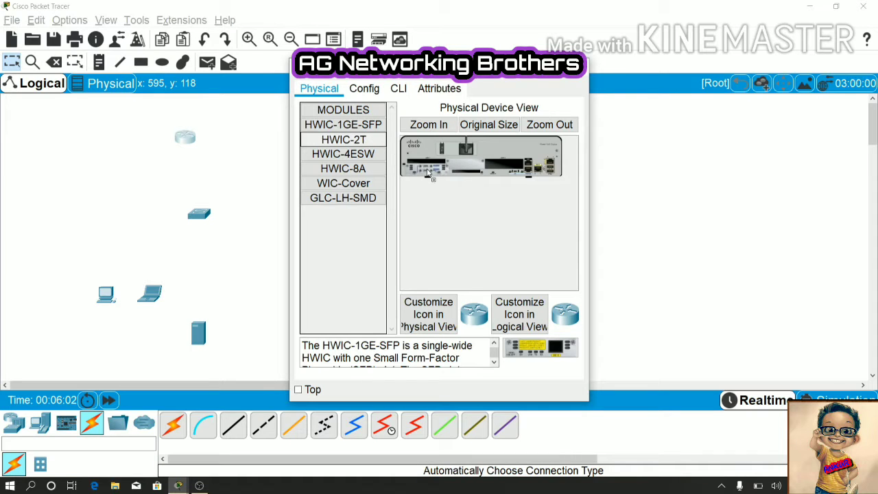
{"action": "left_click_drag", "start_coordinate": [331, 140], "coordinate": [509, 168]}
{"action": "left_click", "coordinate": [441, 150]}
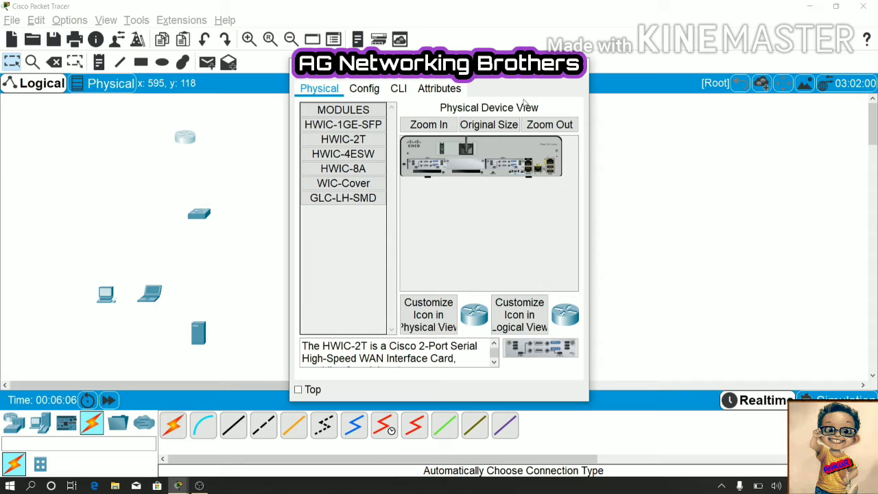
{"action": "left_click", "coordinate": [583, 78]}
Step: Delete the middle and rightmost routers, which have no serial modules
{"action": "left_click_drag", "start_coordinate": [290, 131], "coordinate": [486, 149]}
{"action": "key", "text": "Delete"}
{"action": "key", "text": "Return"}
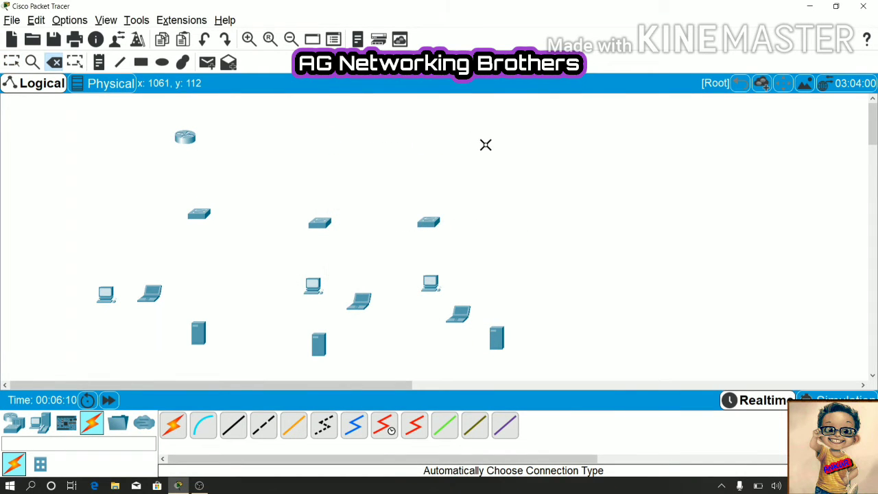
{"action": "key", "text": "Escape"}
Step: Duplicate the remaining router twice and place the copies above the middle and rightmost switches
{"action": "left_click_drag", "start_coordinate": [147, 118], "coordinate": [220, 154]}
{"action": "key", "text": "ctrl+c"}
{"action": "key", "text": "ctrl+v"}
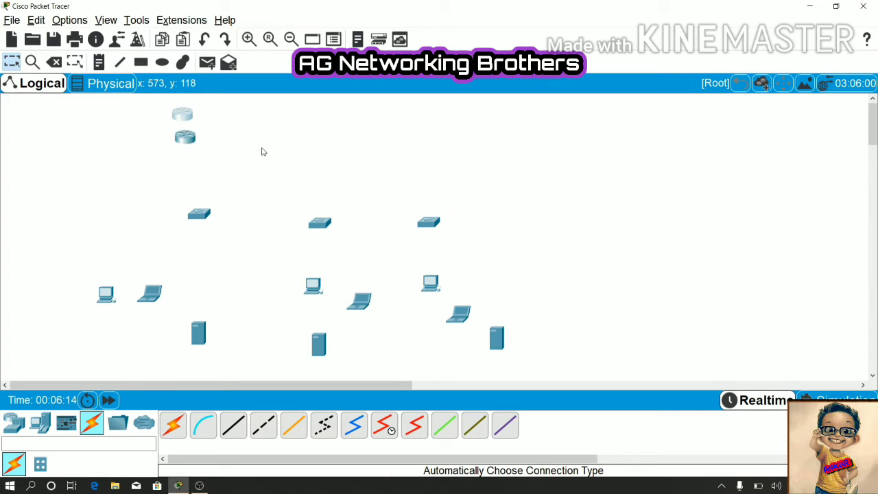
{"action": "left_click_drag", "start_coordinate": [184, 118], "coordinate": [311, 148]}
{"action": "left_click_drag", "start_coordinate": [180, 113], "coordinate": [447, 126]}
{"action": "left_click", "coordinate": [515, 153]}
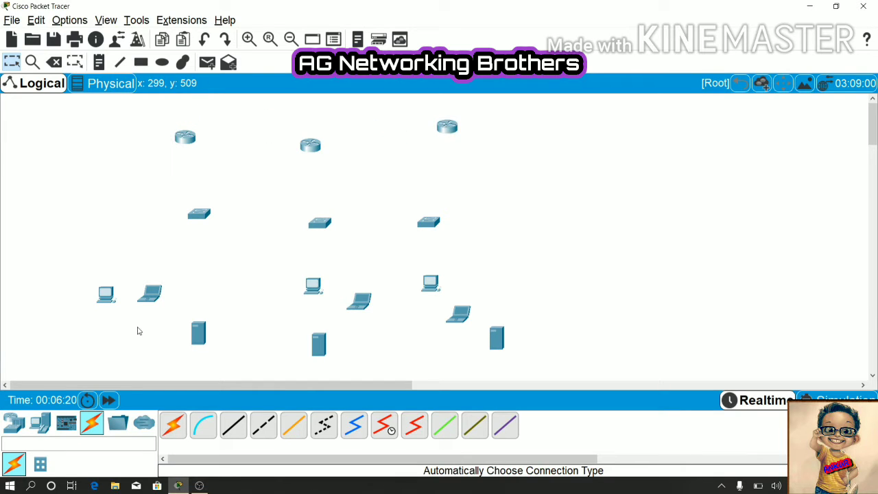
Step: Using automatic connections, link the leftmost router to its switch and chain the three routers together from left to right
{"action": "left_click", "coordinate": [173, 424]}
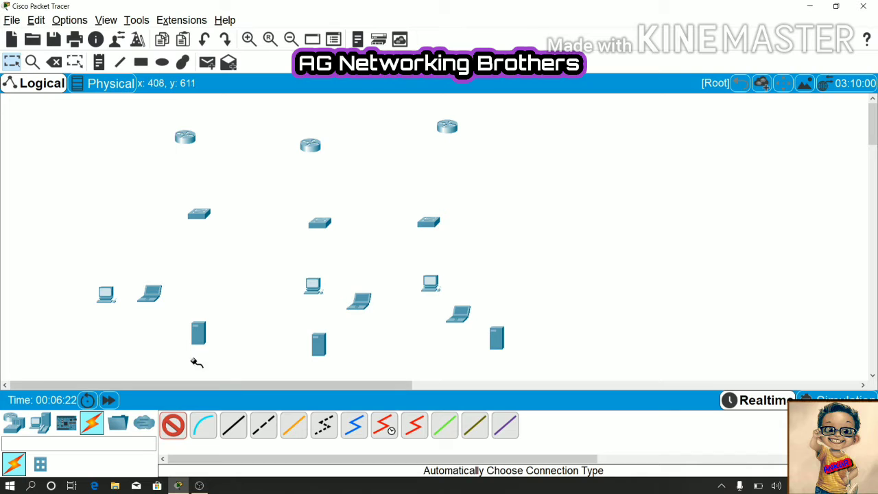
{"action": "left_click", "coordinate": [184, 137]}
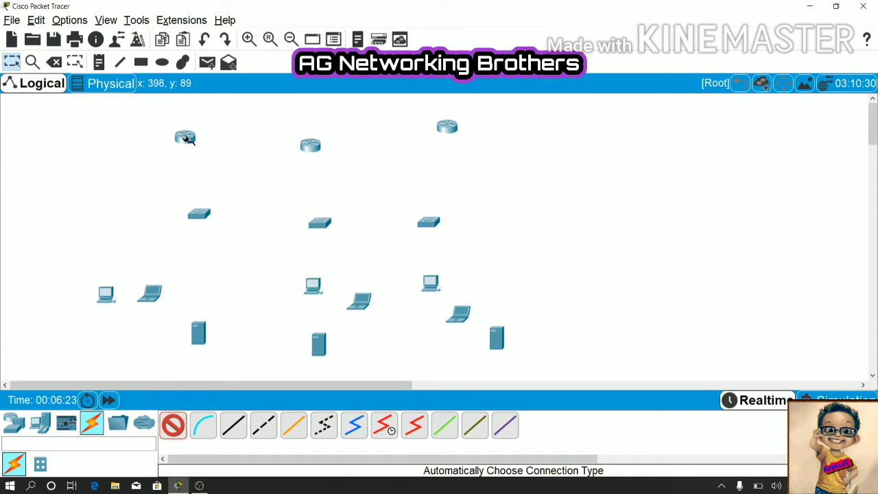
{"action": "left_click", "coordinate": [203, 213]}
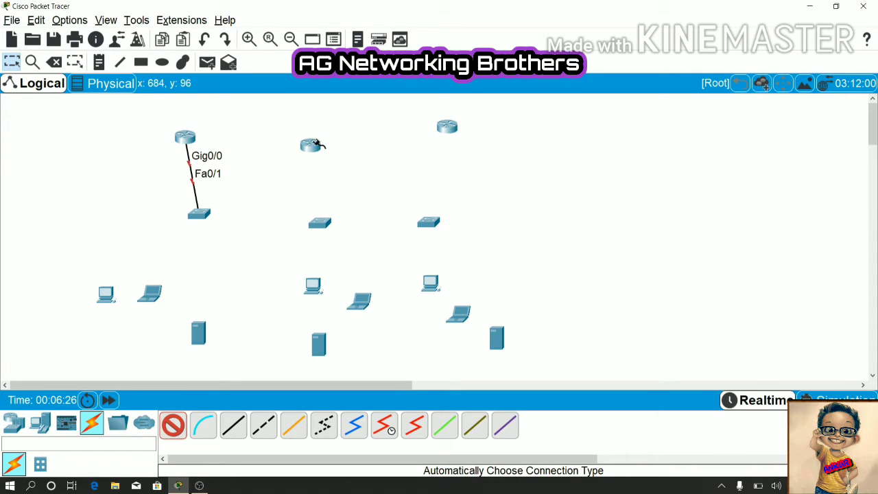
{"action": "left_click", "coordinate": [196, 137]}
{"action": "left_click", "coordinate": [310, 144]}
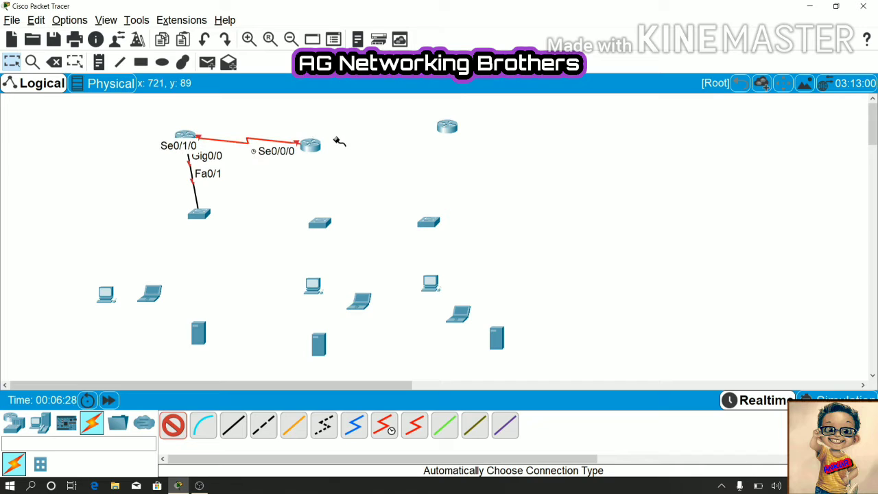
{"action": "left_click", "coordinate": [310, 146]}
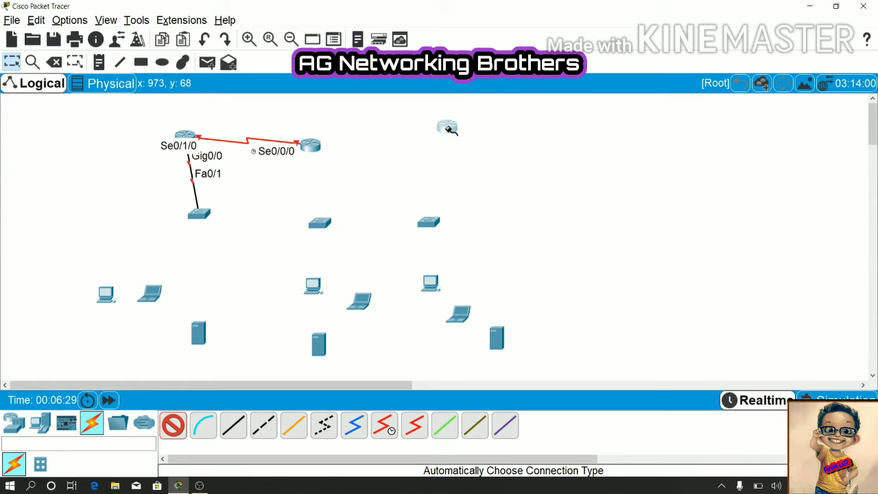
{"action": "left_click", "coordinate": [447, 128]}
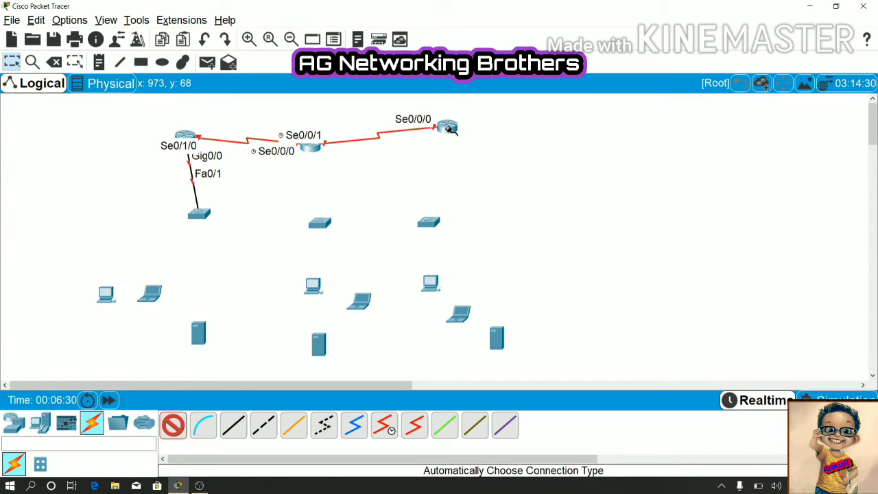
Step: Connect the rightmost switch to its router, PC, laptop and server with automatic connections
{"action": "left_click", "coordinate": [428, 224]}
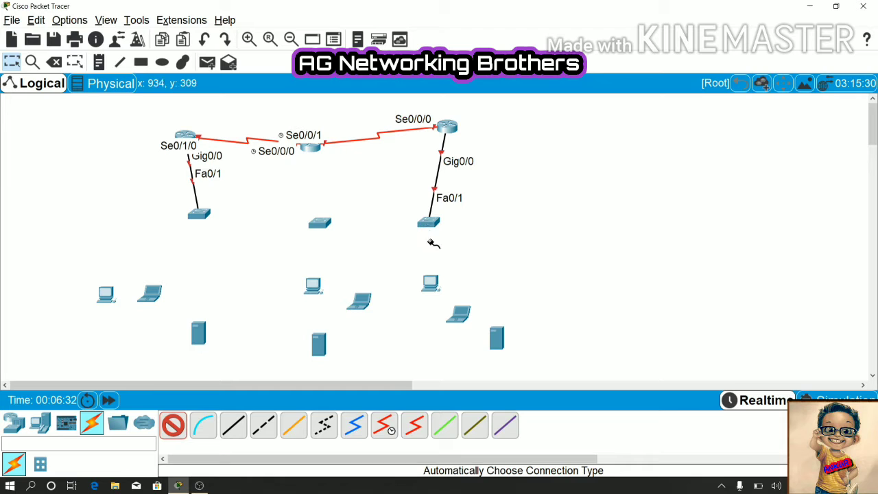
{"action": "left_click", "coordinate": [432, 283]}
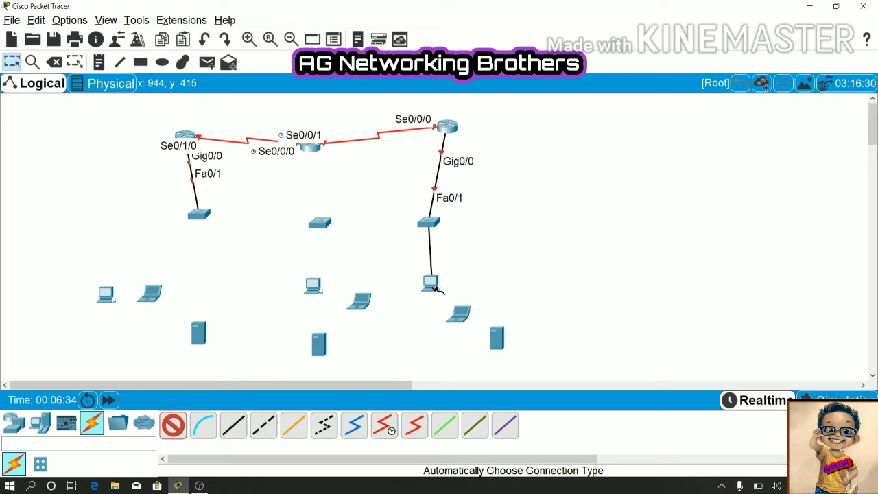
{"action": "left_click", "coordinate": [458, 319]}
{"action": "left_click", "coordinate": [432, 224]}
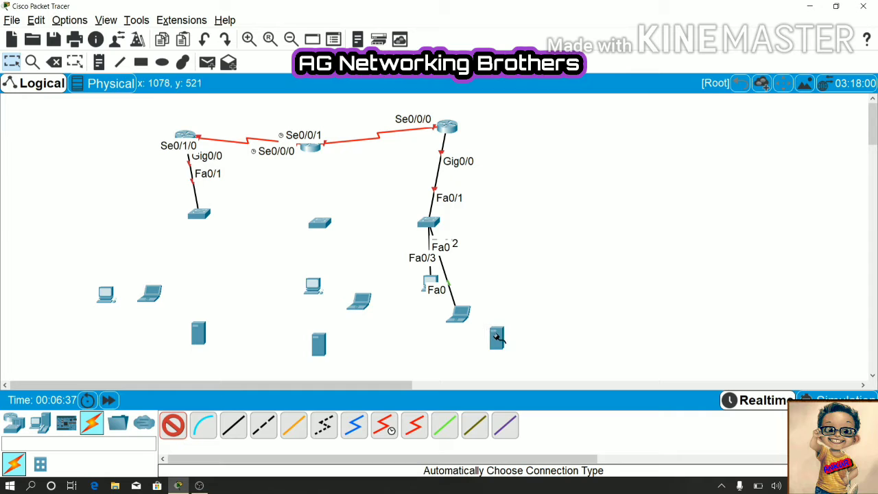
{"action": "left_click", "coordinate": [497, 336]}
{"action": "left_click", "coordinate": [429, 224]}
Step: Connect the middle switch to its laptop, PC, server and router with automatic connections
{"action": "left_click", "coordinate": [320, 223]}
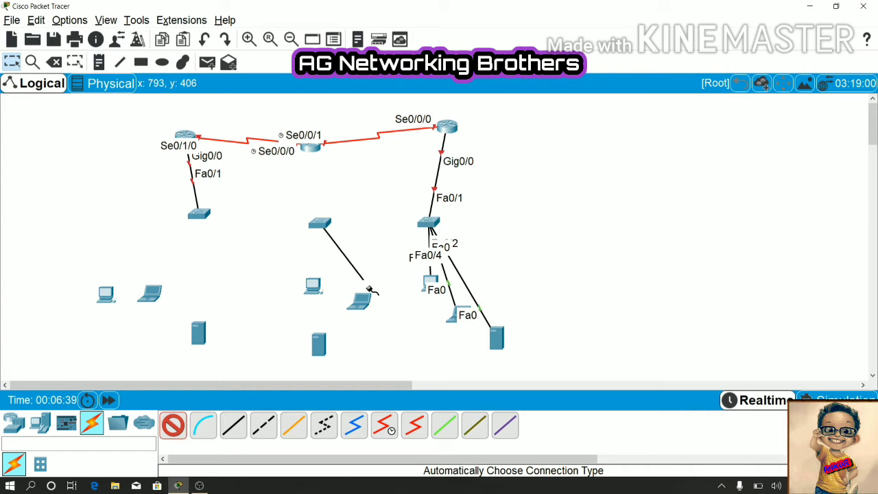
{"action": "left_click", "coordinate": [359, 301]}
{"action": "left_click", "coordinate": [313, 283]}
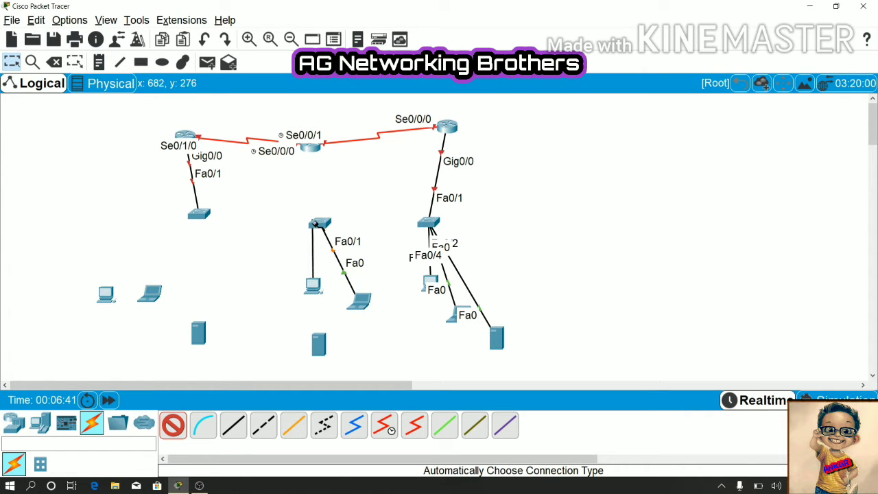
{"action": "left_click", "coordinate": [315, 224]}
{"action": "left_click", "coordinate": [318, 223]}
{"action": "left_click", "coordinate": [320, 345]}
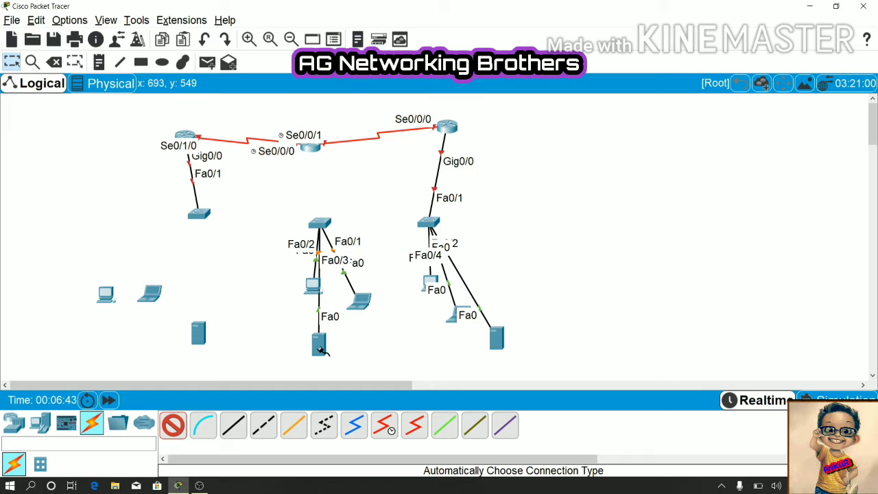
{"action": "left_click", "coordinate": [327, 225]}
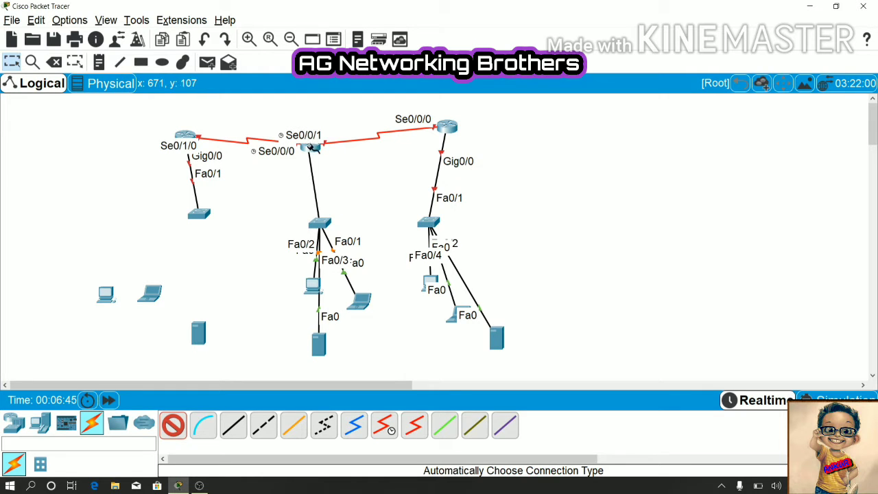
{"action": "left_click", "coordinate": [312, 151]}
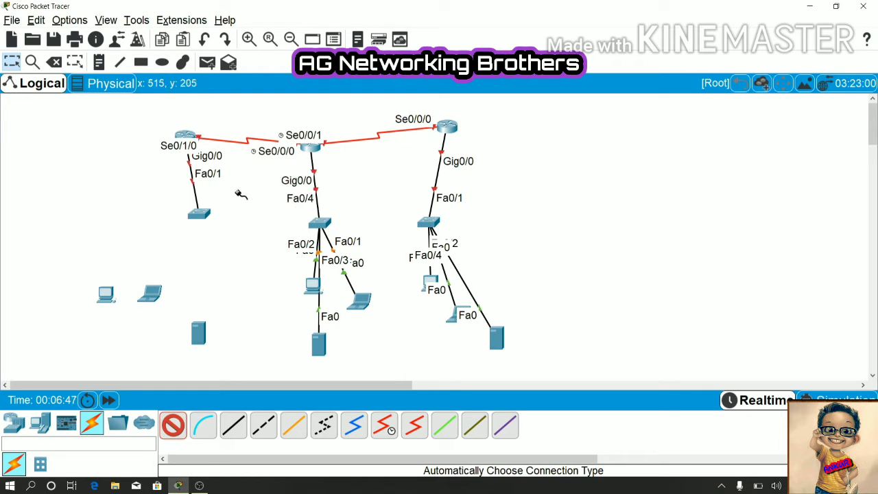
Step: Connect the leftmost switch to its server, laptop and PC, and leave the connection tool
{"action": "left_click", "coordinate": [206, 217]}
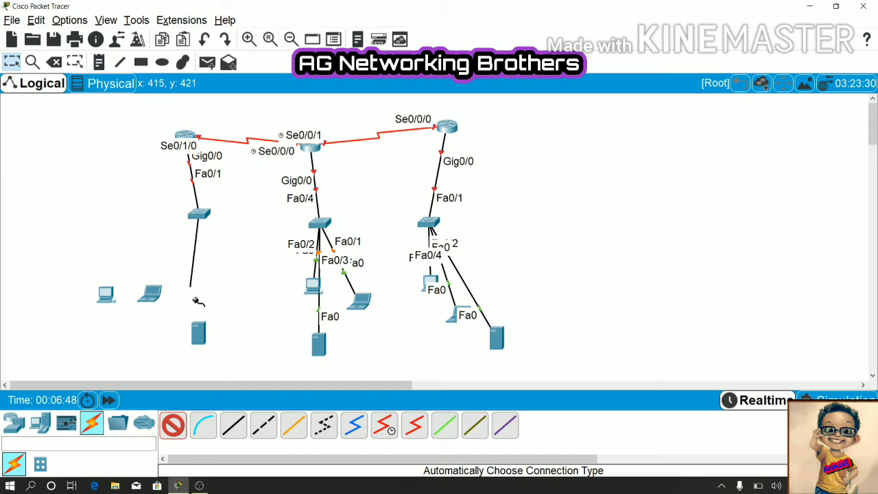
{"action": "left_click", "coordinate": [198, 333]}
{"action": "left_click", "coordinate": [154, 293]}
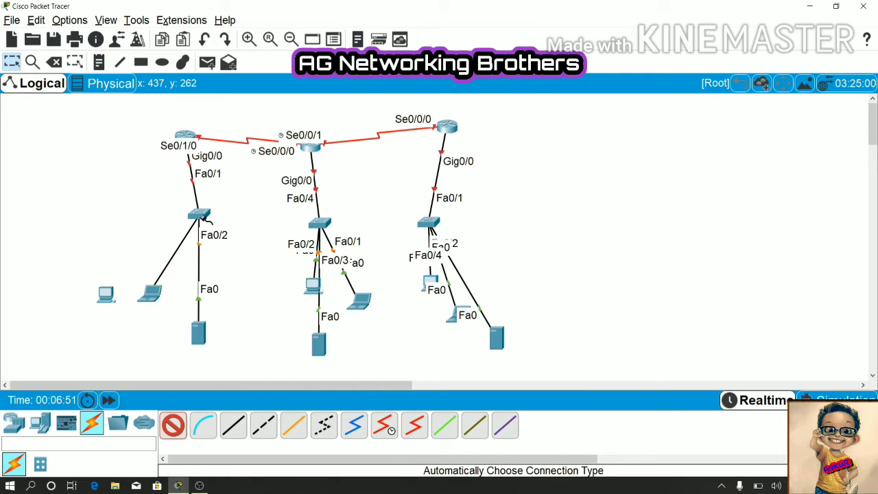
{"action": "left_click", "coordinate": [199, 215]}
{"action": "left_click", "coordinate": [199, 214]}
{"action": "left_click", "coordinate": [106, 292]}
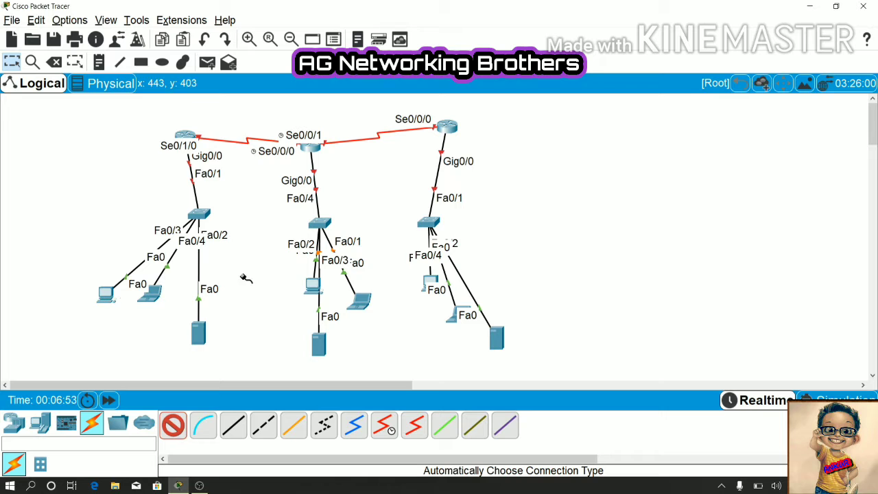
{"action": "key", "text": "Escape"}
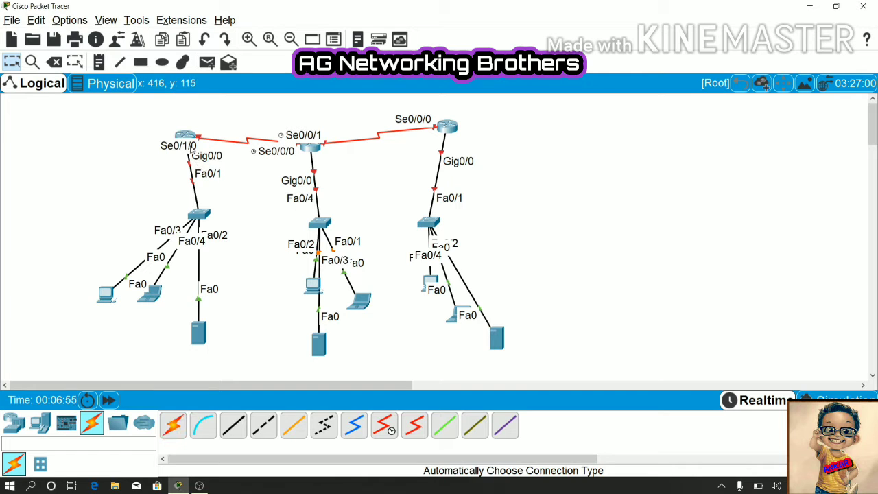
Step: Line up the three routers in one horizontal row across the top of the topology
{"action": "left_click_drag", "start_coordinate": [185, 135], "coordinate": [150, 125]}
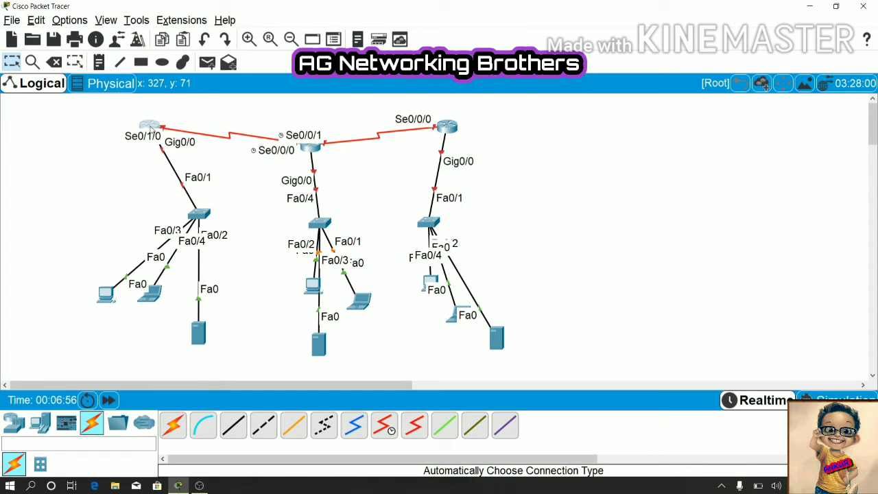
{"action": "left_click_drag", "start_coordinate": [302, 153], "coordinate": [301, 135]}
{"action": "mouse_move", "coordinate": [451, 137]}
{"action": "left_mouse_down"}
{"action": "mouse_move", "coordinate": [465, 133]}
{"action": "mouse_move", "coordinate": [442, 137]}
{"action": "left_mouse_up"}
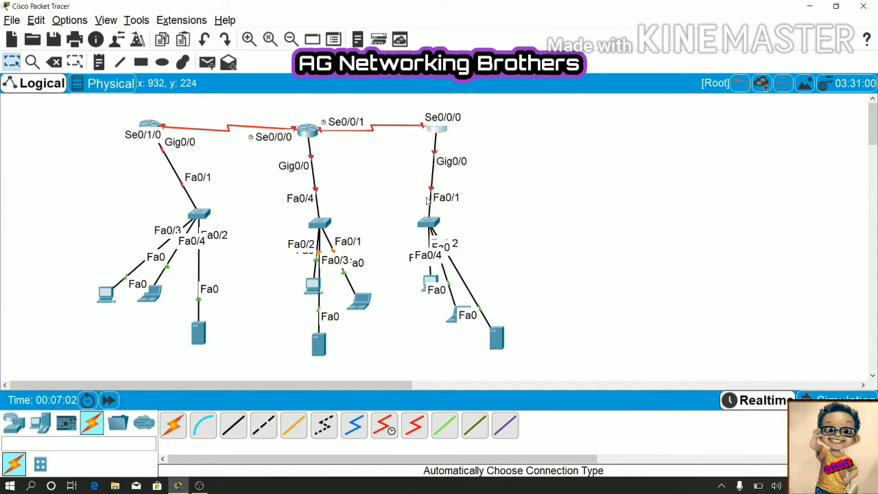
Step: Move the rightmost switch under its router and spread its server, laptop and PC out below it
{"action": "left_click_drag", "start_coordinate": [428, 222], "coordinate": [450, 223]}
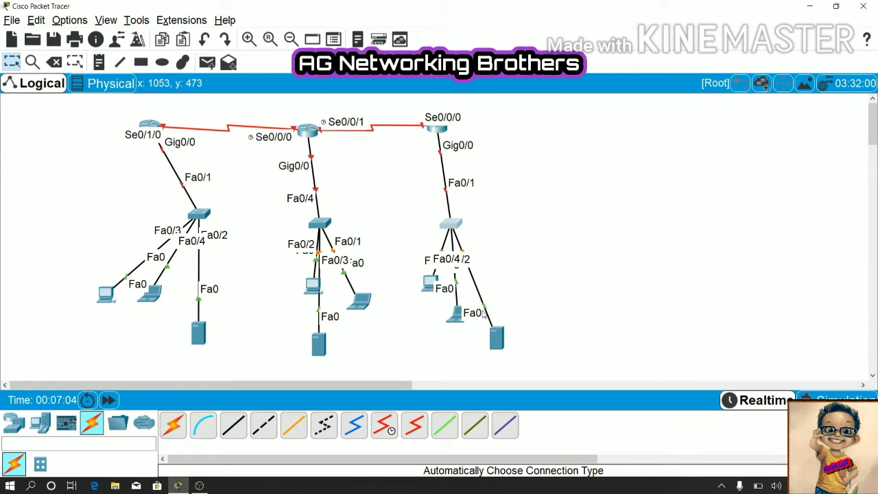
{"action": "left_click_drag", "start_coordinate": [498, 336], "coordinate": [533, 275]}
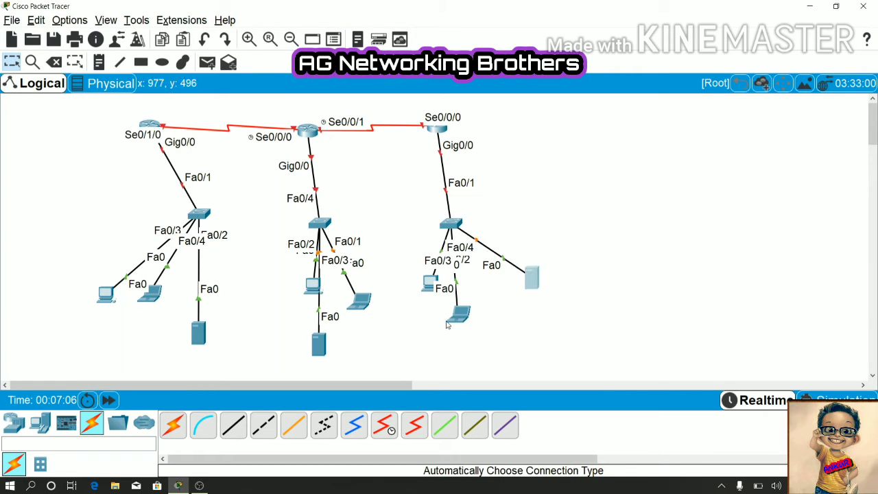
{"action": "left_click_drag", "start_coordinate": [461, 312], "coordinate": [488, 302]}
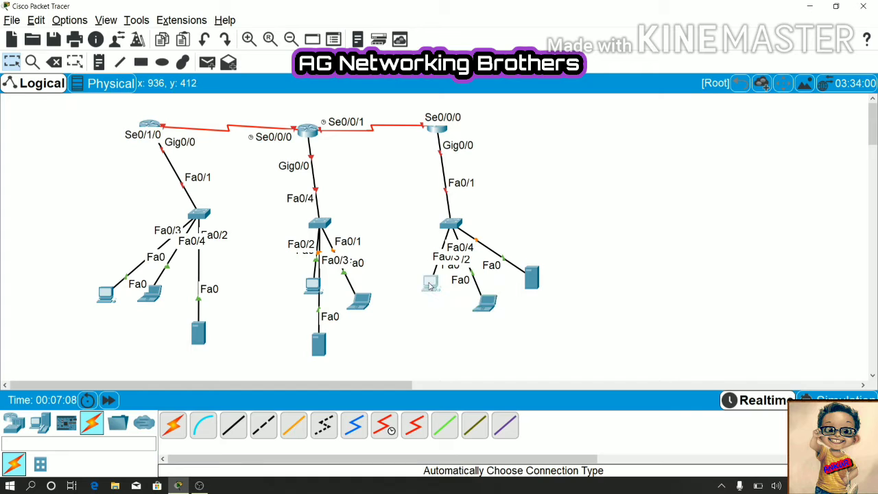
{"action": "left_click_drag", "start_coordinate": [430, 287], "coordinate": [429, 306]}
Step: Align the middle switch under its router and space its laptop, PC and server around it
{"action": "left_click_drag", "start_coordinate": [324, 228], "coordinate": [314, 225]}
{"action": "left_click_drag", "start_coordinate": [362, 308], "coordinate": [362, 263]}
{"action": "left_click_drag", "start_coordinate": [304, 287], "coordinate": [267, 269]}
{"action": "left_click_drag", "start_coordinate": [318, 342], "coordinate": [315, 321]}
Step: Arrange the leftmost switch and its end devices under their router, and align the two outer routers above their switches
{"action": "left_click_drag", "start_coordinate": [198, 218], "coordinate": [137, 222]}
{"action": "left_click_drag", "start_coordinate": [108, 296], "coordinate": [84, 277]}
{"action": "left_click_drag", "start_coordinate": [195, 333], "coordinate": [146, 303]}
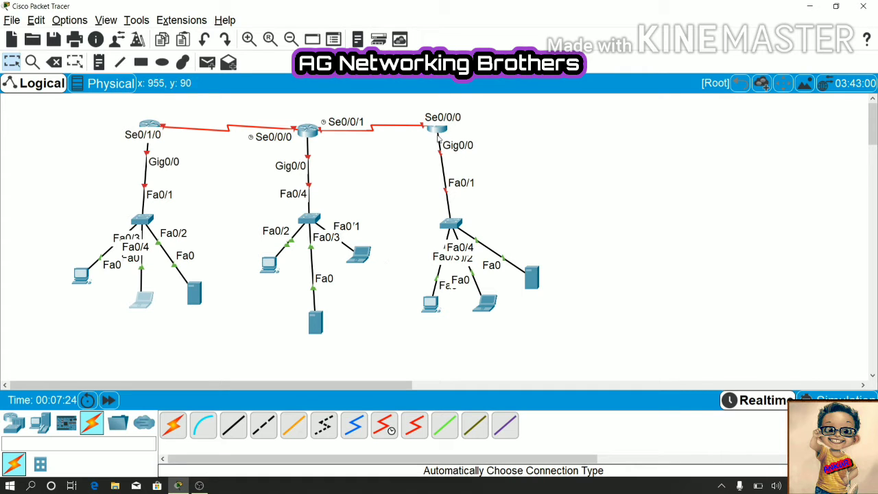
{"action": "left_click_drag", "start_coordinate": [437, 130], "coordinate": [448, 137]}
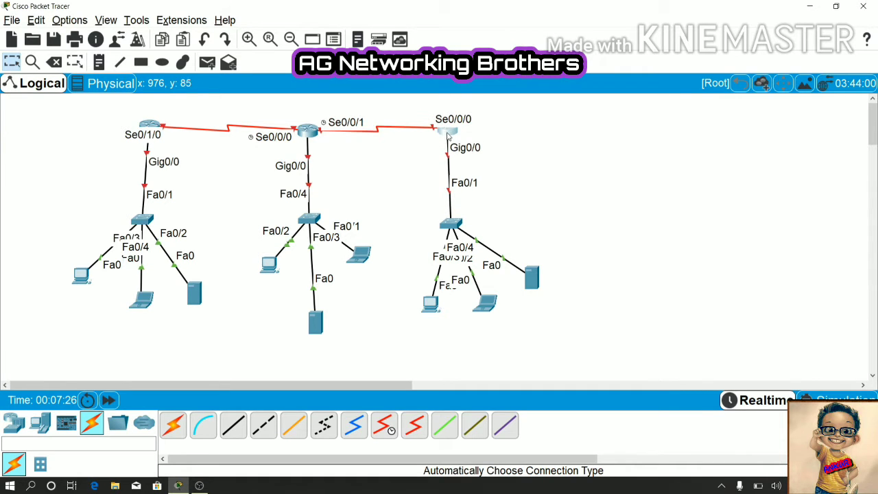
{"action": "left_click_drag", "start_coordinate": [150, 126], "coordinate": [144, 127]}
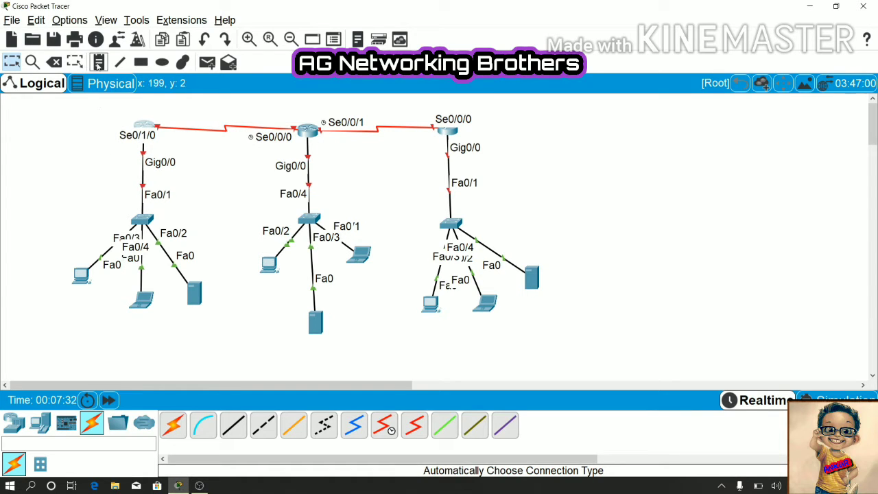
Step: Place a note reading 192.168.10.1 beside the leftmost router and copy its text
{"action": "left_click", "coordinate": [98, 63]}
{"action": "left_click", "coordinate": [67, 128]}
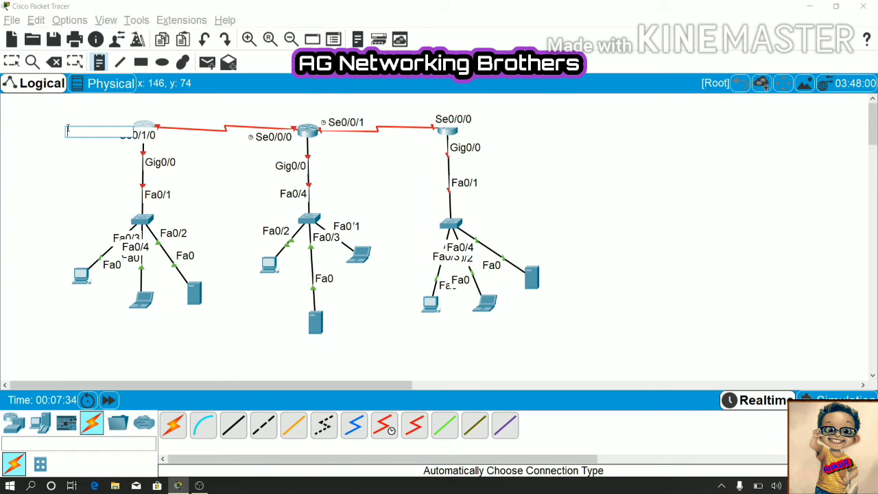
{"action": "type", "text": "192.168.10.1"}
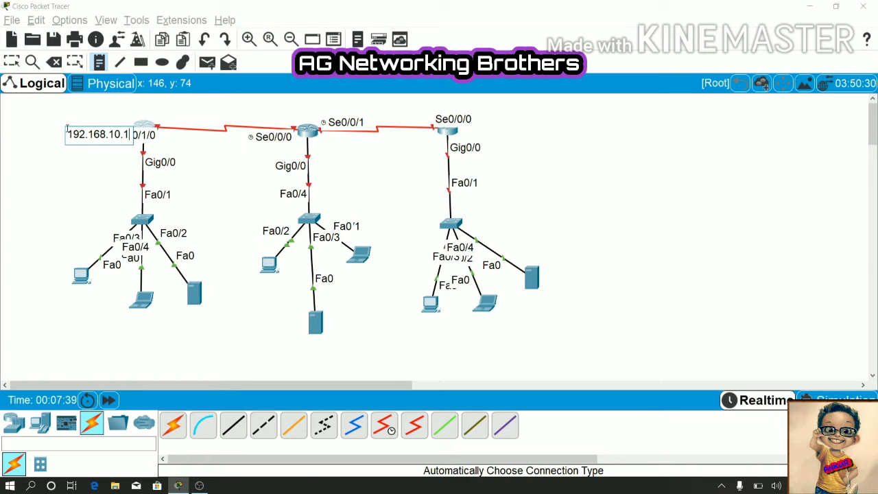
{"action": "key", "text": "ctrl+a"}
{"action": "key", "text": "ctrl+c"}
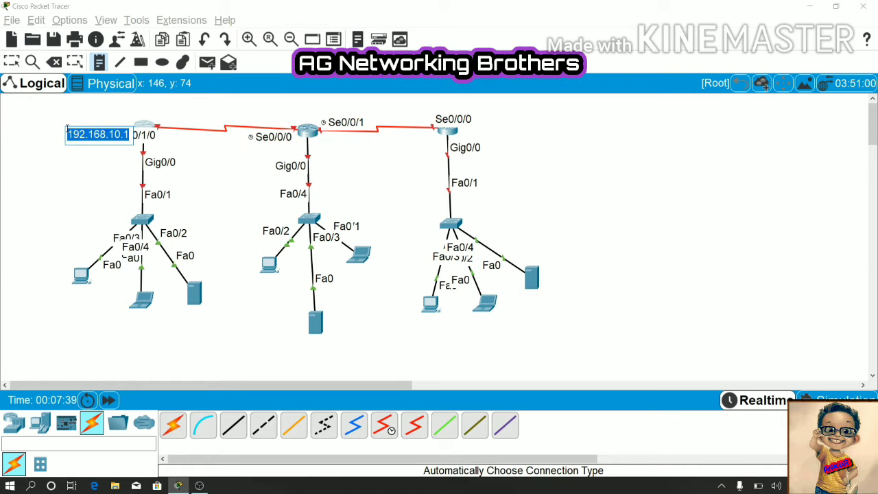
{"action": "left_click", "coordinate": [17, 114]}
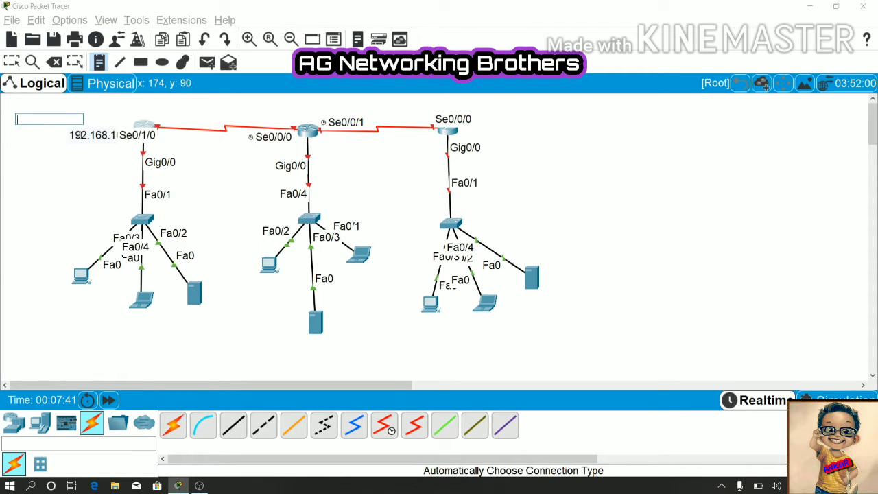
{"action": "left_click", "coordinate": [80, 135]}
Step: Add notes 192.168.10.2, 192.168.10.3 and 192.168.10.4 near the leftmost network's PC, laptop and server
{"action": "left_click", "coordinate": [52, 314]}
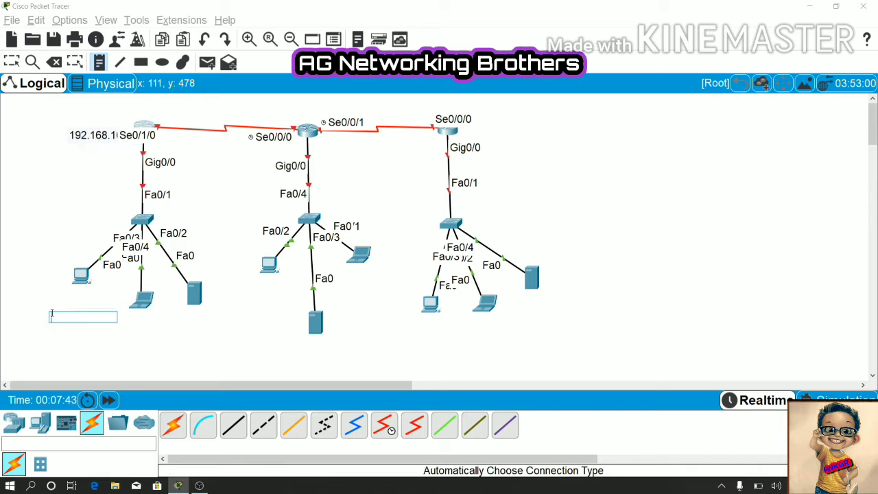
{"action": "key", "text": "ctrl+v"}
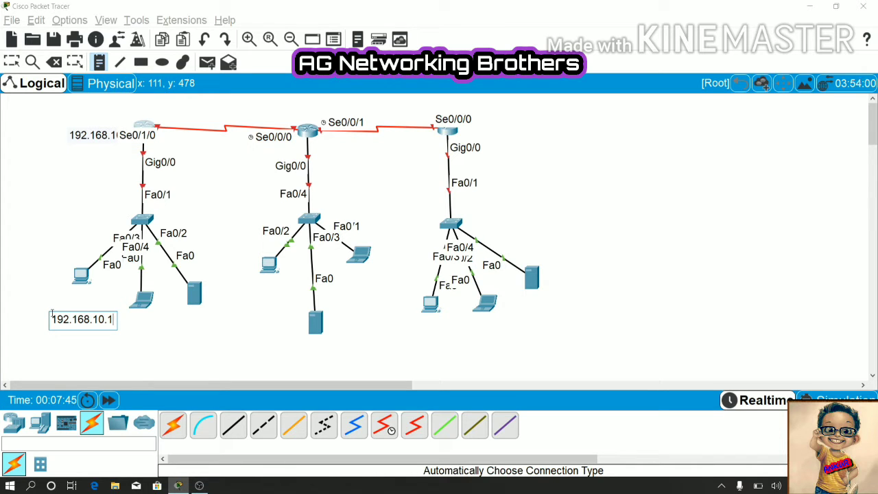
{"action": "left_click", "coordinate": [137, 346]}
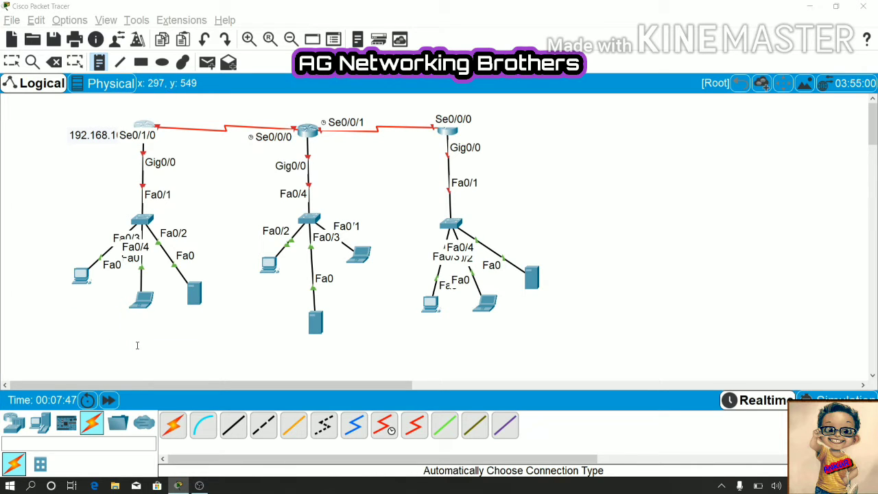
{"action": "key", "text": "ctrl+v"}
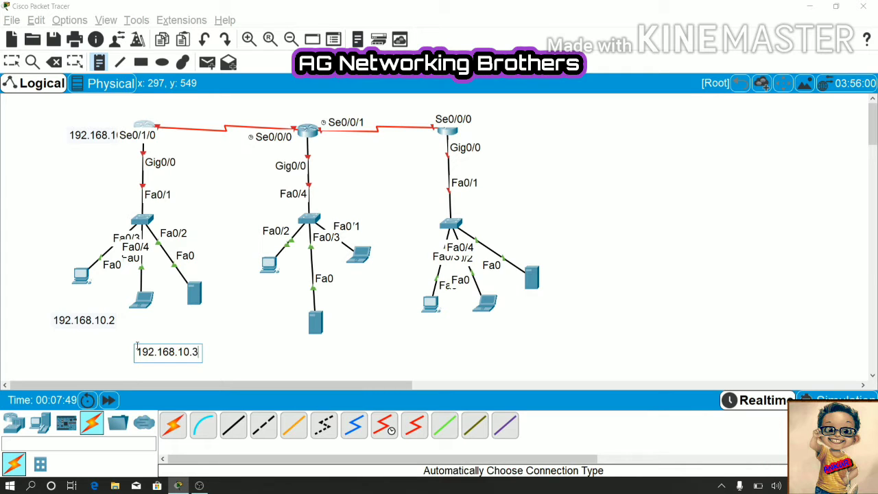
{"action": "left_click", "coordinate": [172, 328]}
{"action": "key", "text": "ctrl+v"}
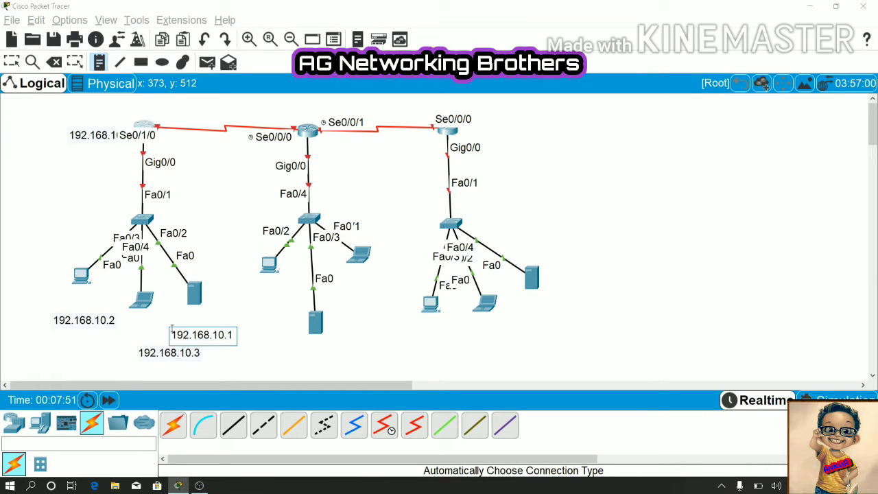
Step: Add a note reading 192.168.20.1 just above the serial link leaving the leftmost router
{"action": "left_click", "coordinate": [170, 122]}
{"action": "key", "text": "ctrl+v"}
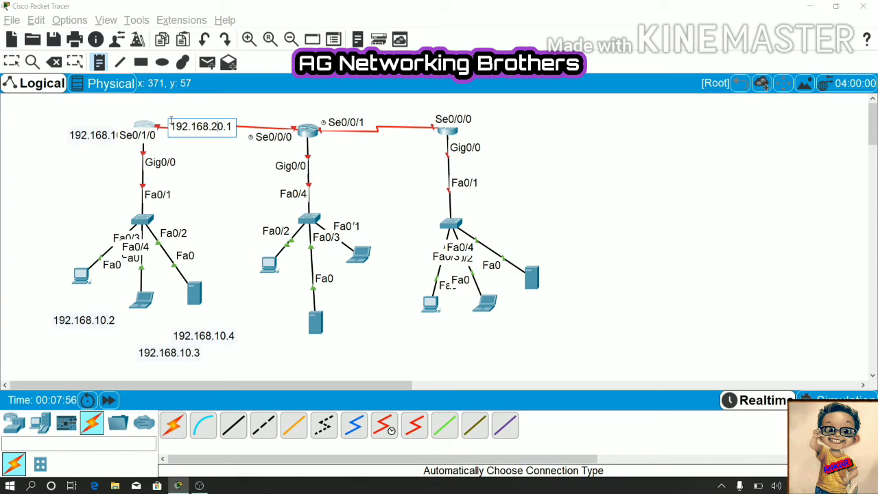
{"action": "key", "text": "Escape"}
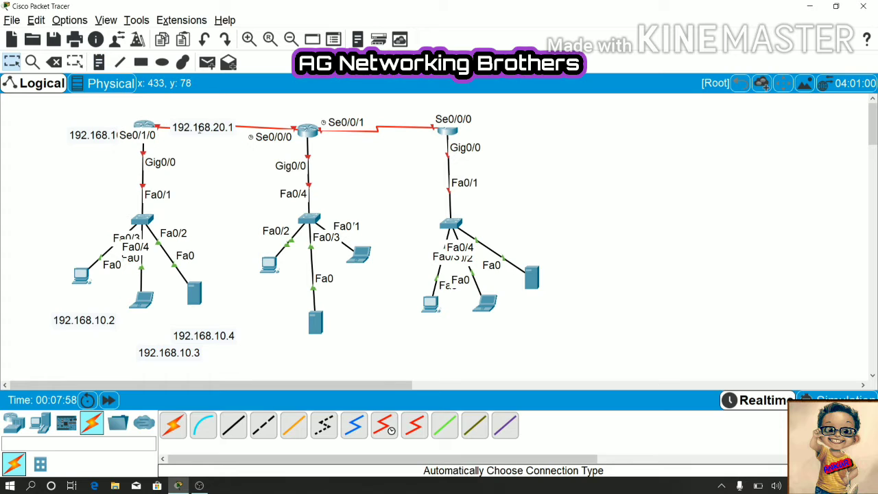
{"action": "left_click_drag", "start_coordinate": [203, 129], "coordinate": [197, 117]}
Step: Move the four 192.168.10.x notes clear of the port labels and close to their router, PC, laptop and server
{"action": "left_click_drag", "start_coordinate": [90, 135], "coordinate": [54, 135]}
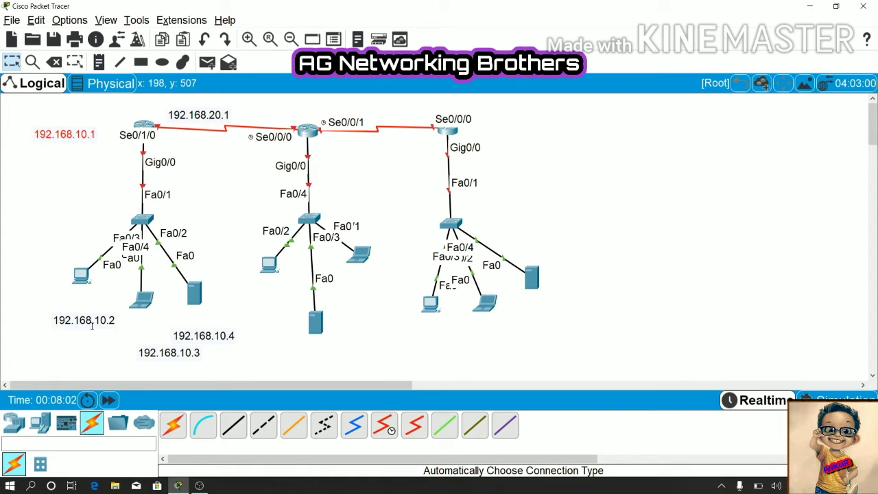
{"action": "left_click_drag", "start_coordinate": [87, 321], "coordinate": [61, 299]}
{"action": "left_click_drag", "start_coordinate": [145, 356], "coordinate": [108, 330]}
{"action": "left_click_drag", "start_coordinate": [203, 338], "coordinate": [203, 324]}
Step: Open the leftmost router's command line, decline the initial configuration dialog and enter privileged mode with enable
{"action": "left_click", "coordinate": [144, 125]}
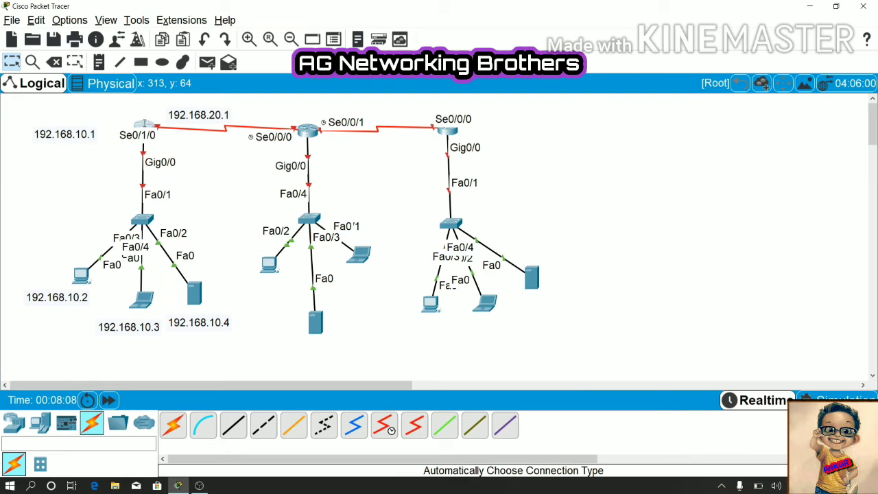
{"action": "left_click", "coordinate": [398, 90]}
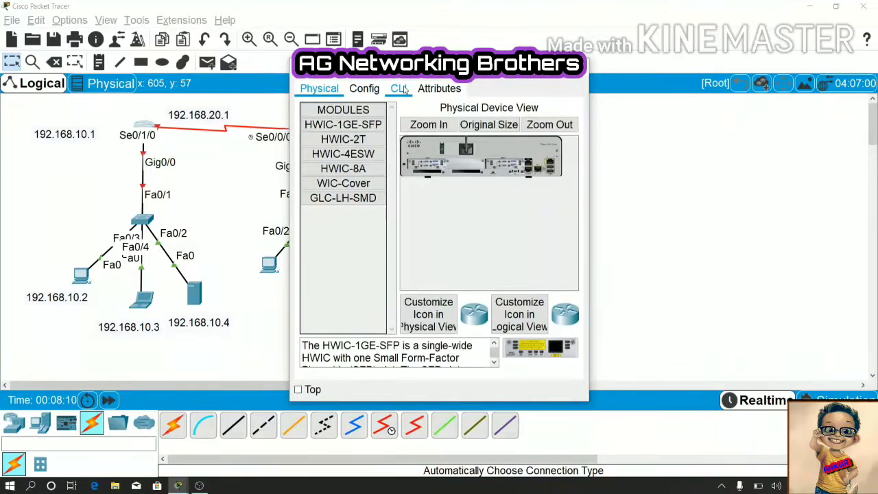
{"action": "type", "text": "n"}
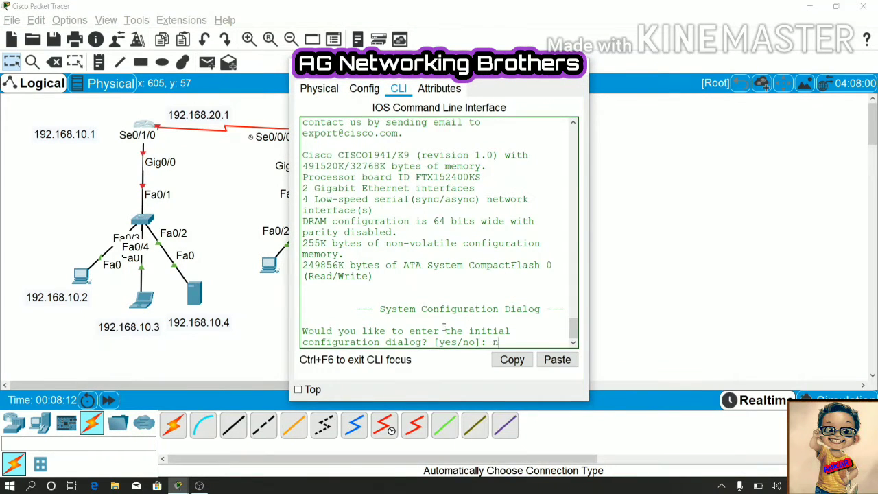
{"action": "key", "text": "Return"}
{"action": "key", "text": "Return"}
{"action": "type", "text": "en"}
{"action": "key", "text": "Tab"}
{"action": "key", "text": "Return"}
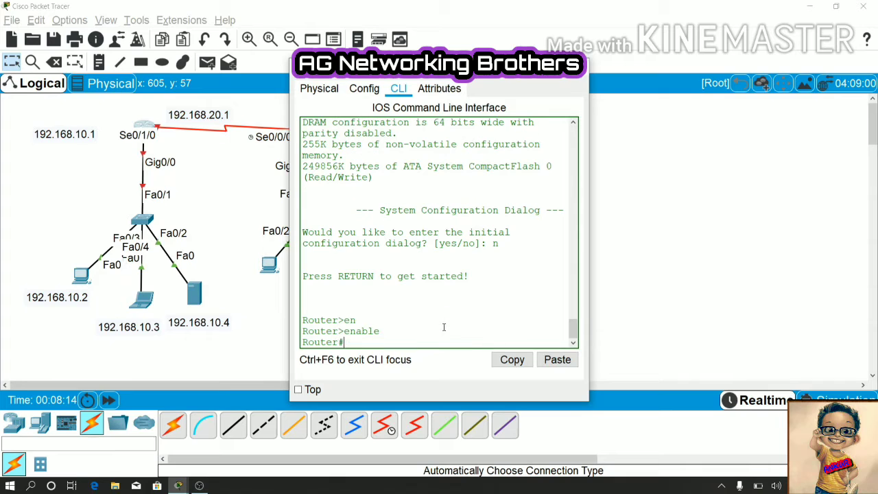
Step: Enter global configuration mode with configure terminal and select interface gigabitEthernet 0/0
{"action": "type", "text": "conf"}
{"action": "key", "text": "Tab"}
{"action": "type", "text": "t"}
{"action": "key", "text": "Tab"}
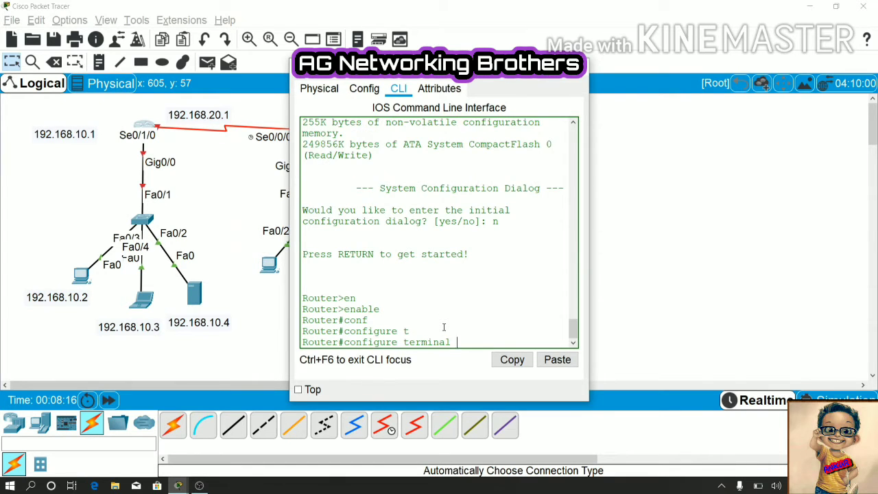
{"action": "key", "text": "Return"}
{"action": "type", "text": "int"}
{"action": "key", "text": "Tab"}
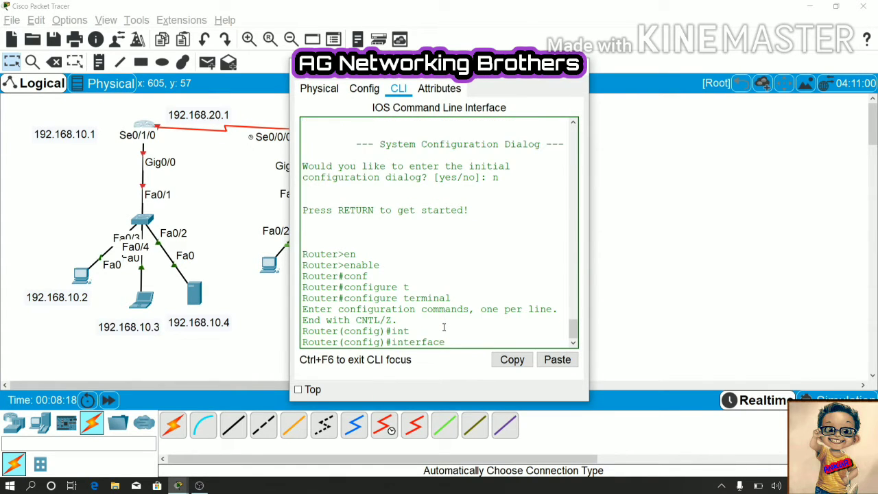
{"action": "type", "text": "g"}
{"action": "key", "text": "Tab"}
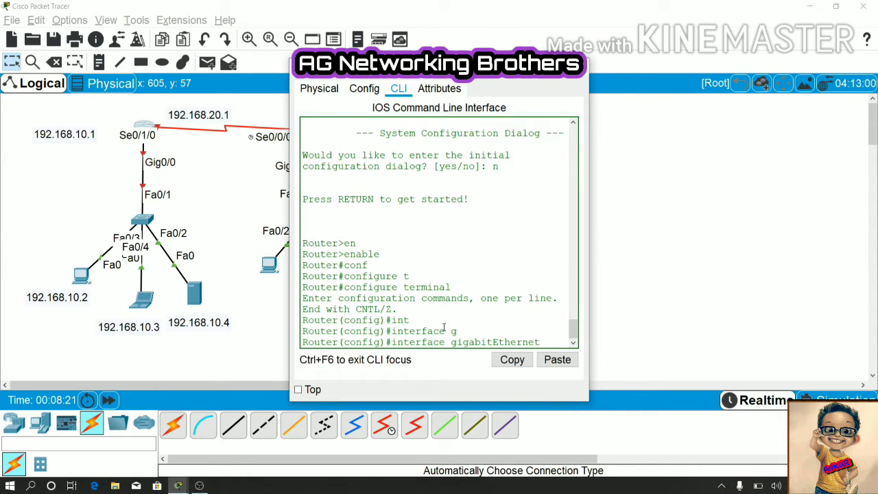
{"action": "type", "text": "0/0"}
{"action": "key", "text": "Return"}
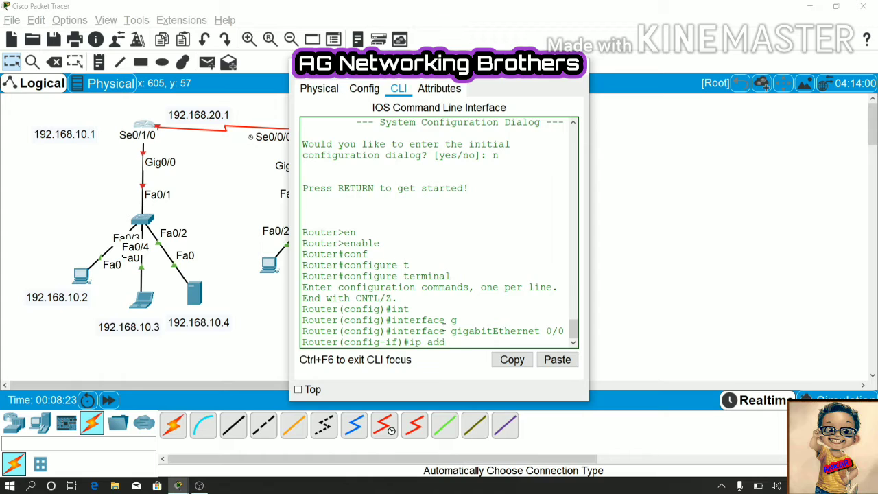
Step: Assign IP address 192.168.10.1 with mask 255.255.255.0 to the GigabitEthernet 0/0 interface
{"action": "type", "text": "ip add"}
{"action": "key", "text": "Tab"}
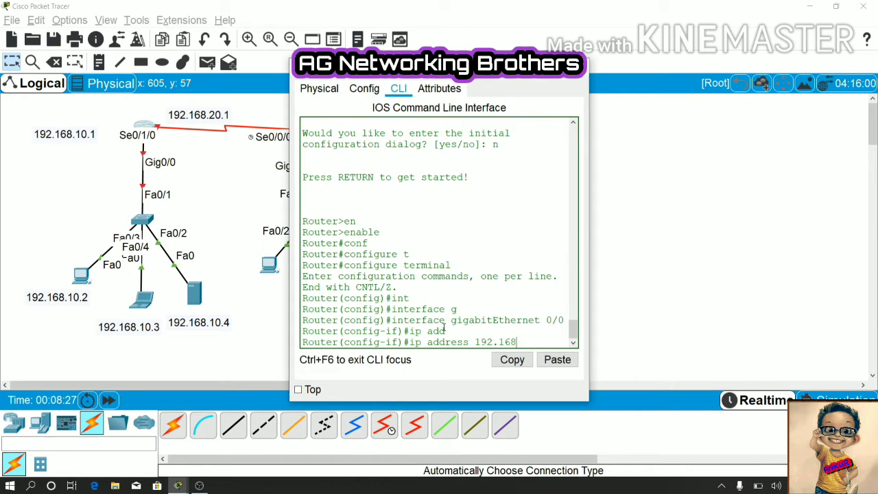
{"action": "type", "text": "192.168.10.1 255.255.255."}
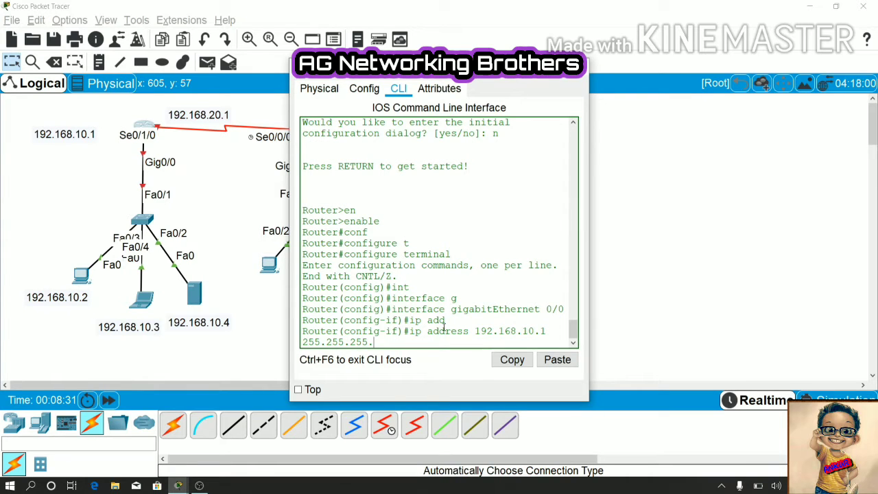
{"action": "type", "text": "0"}
{"action": "key", "text": "Return"}
Step: Enable the GigabitEthernet 0/0 interface with no shutdown and exit to global configuration mode
{"action": "type", "text": "no s"}
{"action": "key", "text": "Return"}
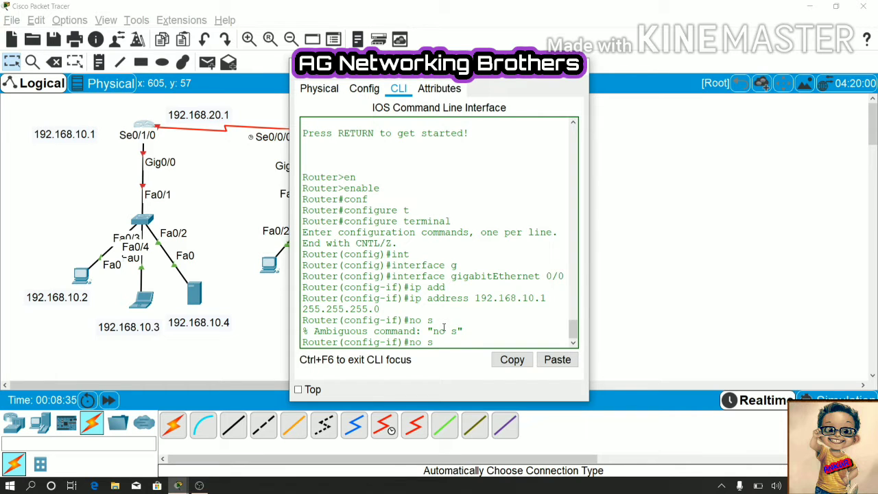
{"action": "type", "text": "h"}
{"action": "key", "text": "Tab"}
{"action": "key", "text": "Return"}
{"action": "key", "text": "Return"}
{"action": "type", "text": "ex"}
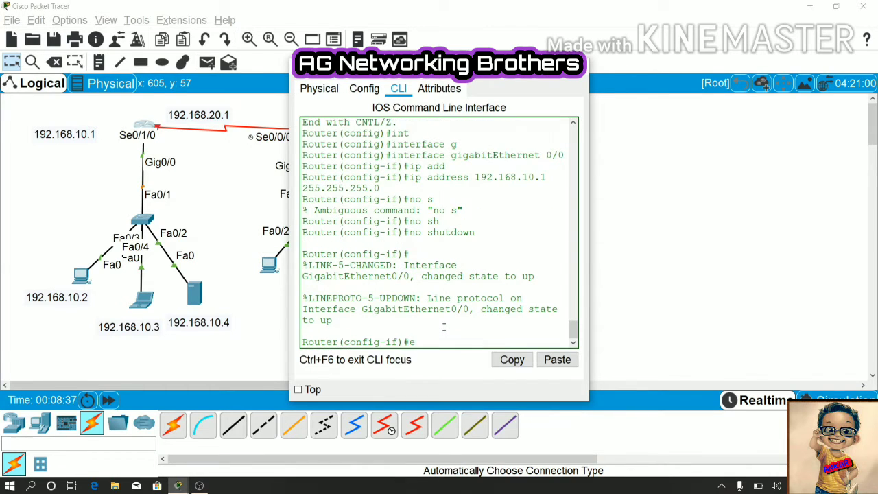
{"action": "key", "text": "Return"}
Step: Nudge the 192.168.20.1 label slightly along the serial link and select interface serial 0/1/0 on the leftmost router
{"action": "type", "text": "int"}
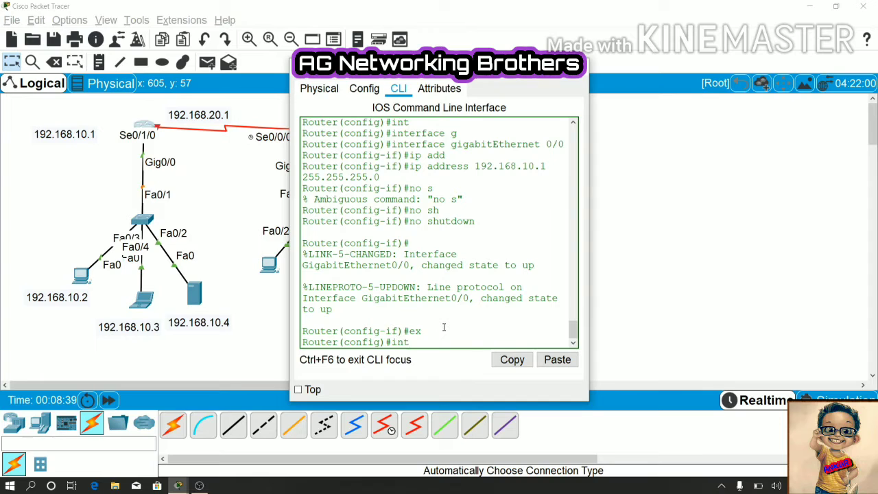
{"action": "key", "text": "Tab"}
{"action": "type", "text": "s"}
{"action": "key", "text": "Tab"}
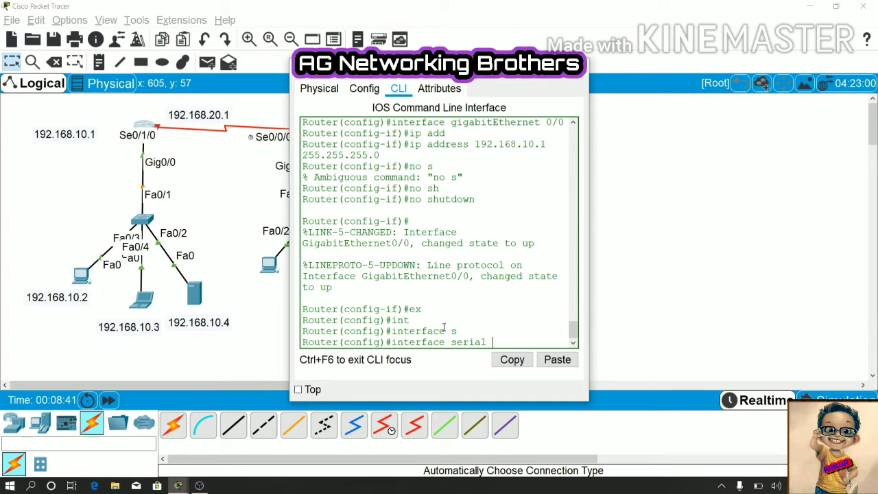
{"action": "left_click", "coordinate": [201, 120]}
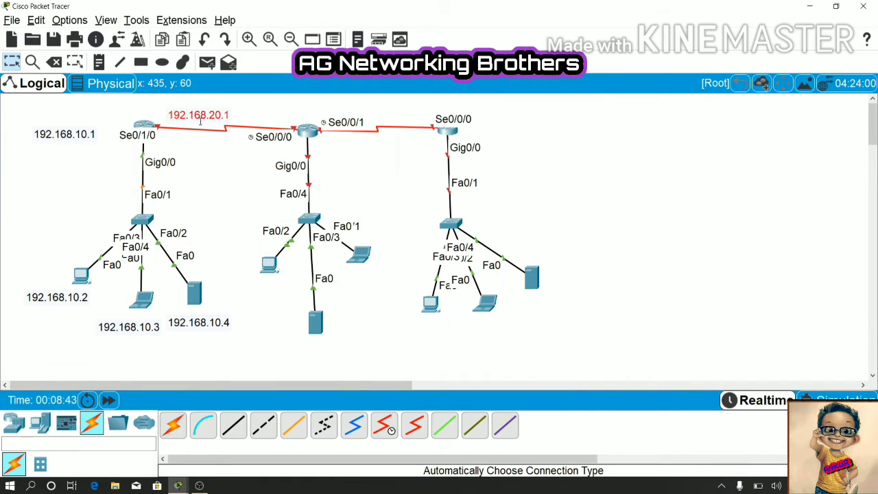
{"action": "left_click_drag", "start_coordinate": [200, 120], "coordinate": [205, 120]}
{"action": "left_click", "coordinate": [146, 125]}
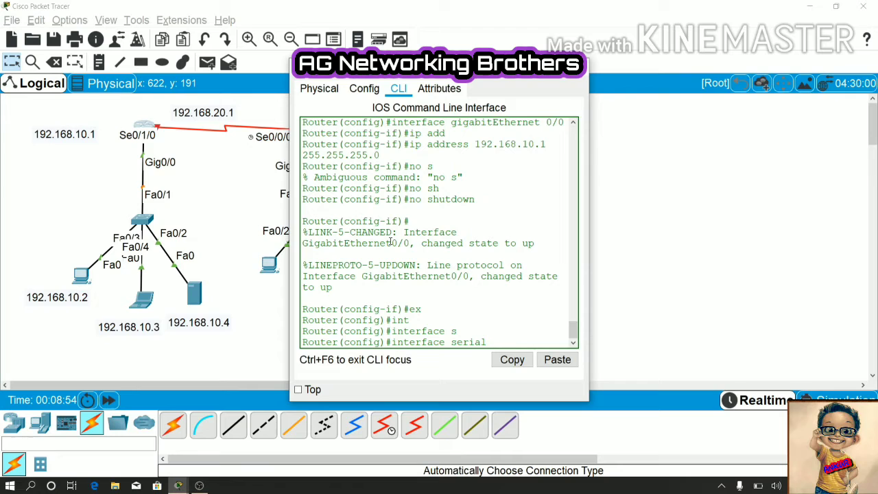
{"action": "type", "text": "0/1/0"}
{"action": "key", "text": "Return"}
Step: Assign IP address 192.168.20.1 with mask 255.255.255.0 to the leftmost router's Serial 0/1/0 interface
{"action": "type", "text": "ip"}
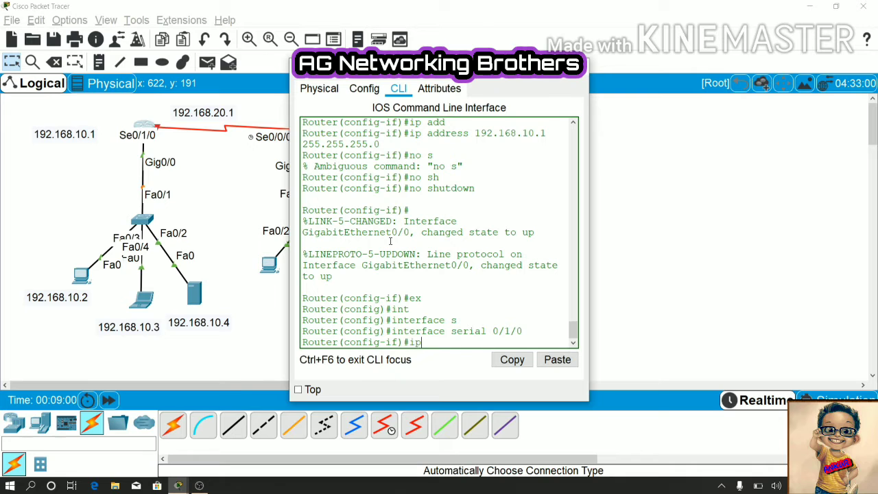
{"action": "type", "text": " ad"}
{"action": "key", "text": "Tab"}
{"action": "type", "text": "d"}
{"action": "key", "text": "Tab"}
{"action": "type", "text": "\\"}
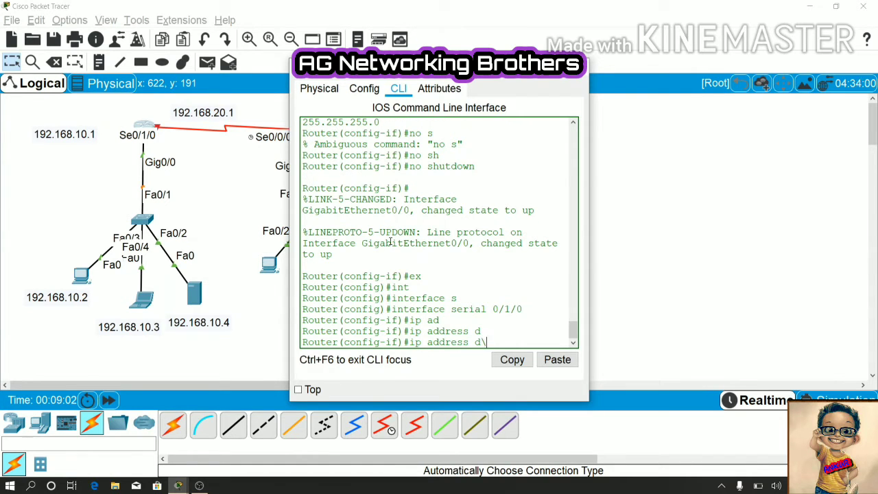
{"action": "key", "text": "BackSpace"}
{"action": "key", "text": "BackSpace"}
{"action": "type", "text": "192.168.20.1 25"}
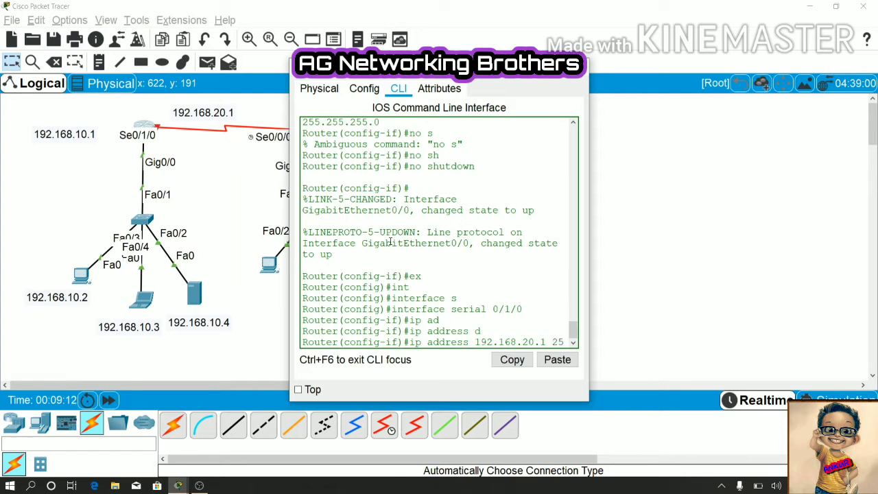
{"action": "type", "text": "5.255.255.0"}
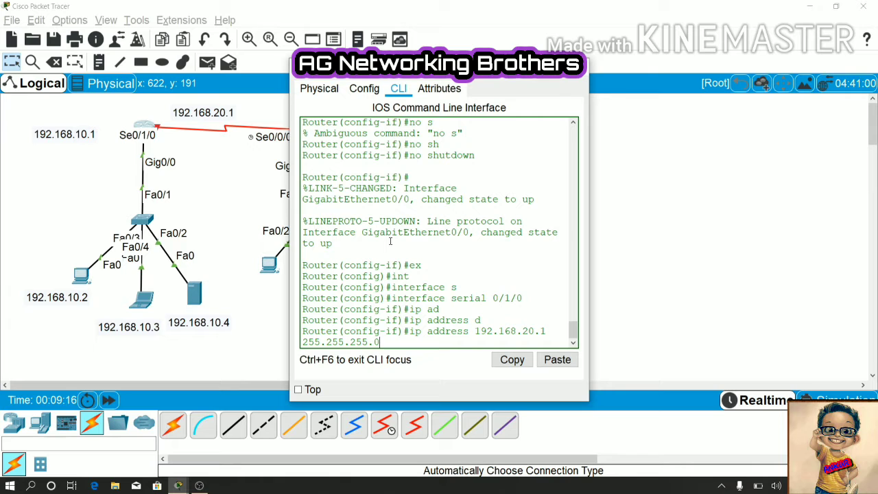
{"action": "key", "text": "Return"}
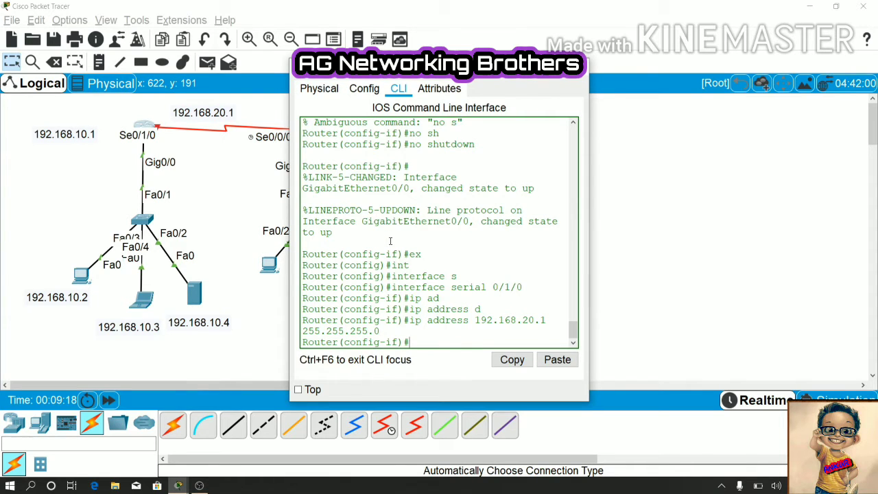
Step: Enable the Serial 0/1/0 interface with no shutdown and exit to global configuration mode
{"action": "type", "text": "no sh"}
{"action": "key", "text": "Tab"}
{"action": "key", "text": "Return"}
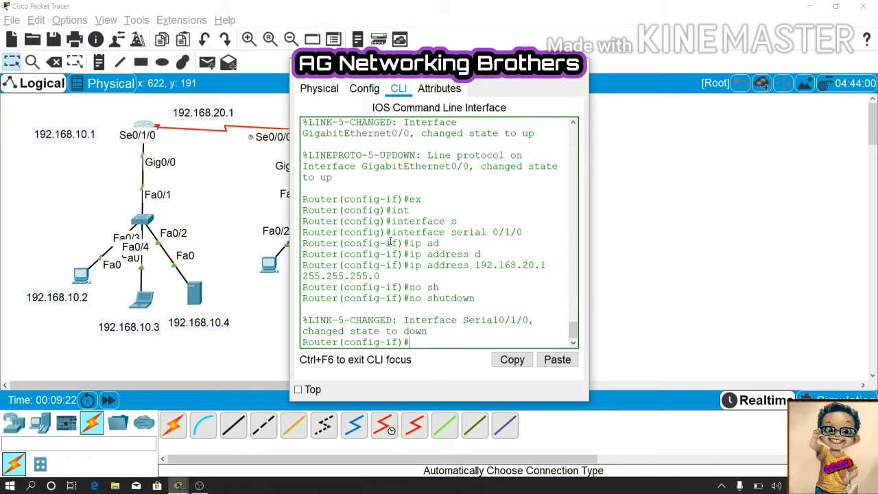
{"action": "type", "text": "ex"}
{"action": "key", "text": "Return"}
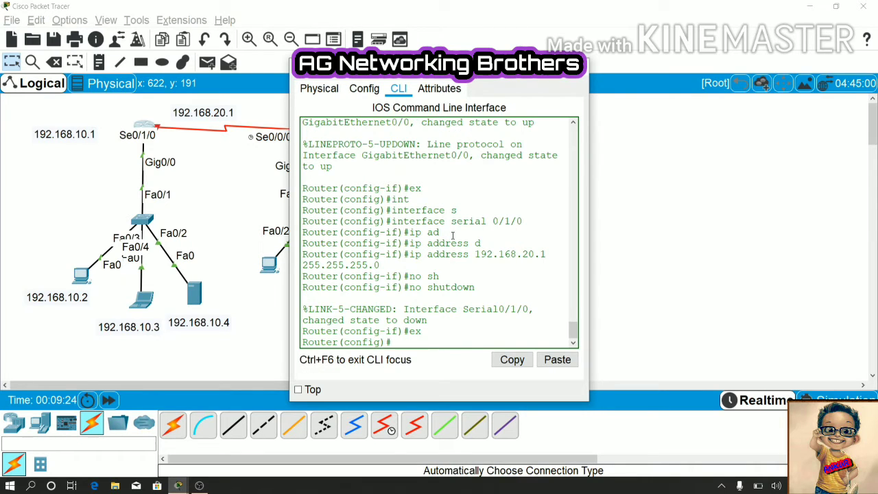
Step: Switch to the middle router's command line, decline the initial configuration dialog and enter privileged mode with enable
{"action": "left_click", "coordinate": [573, 67]}
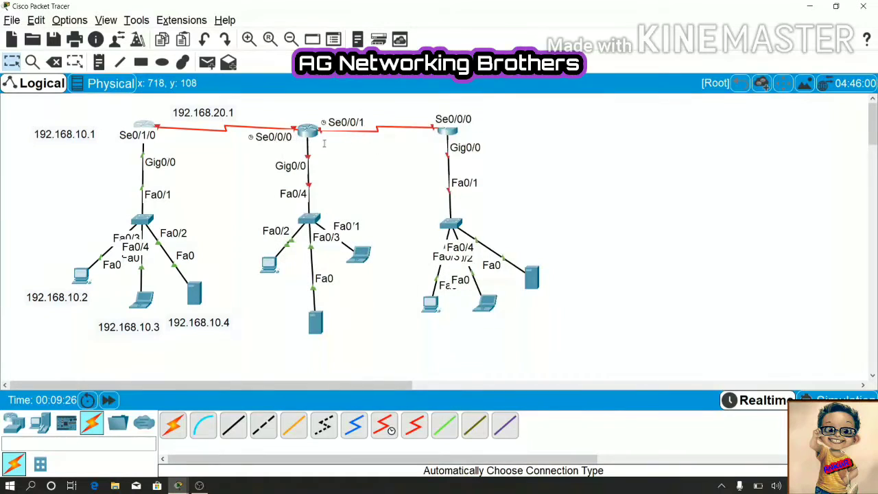
{"action": "left_click", "coordinate": [308, 129]}
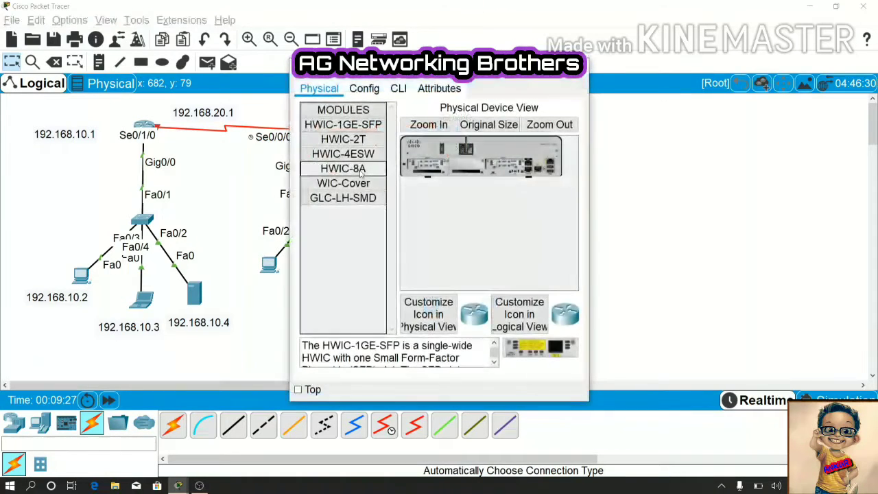
{"action": "left_click", "coordinate": [398, 88]}
{"action": "type", "text": "n"}
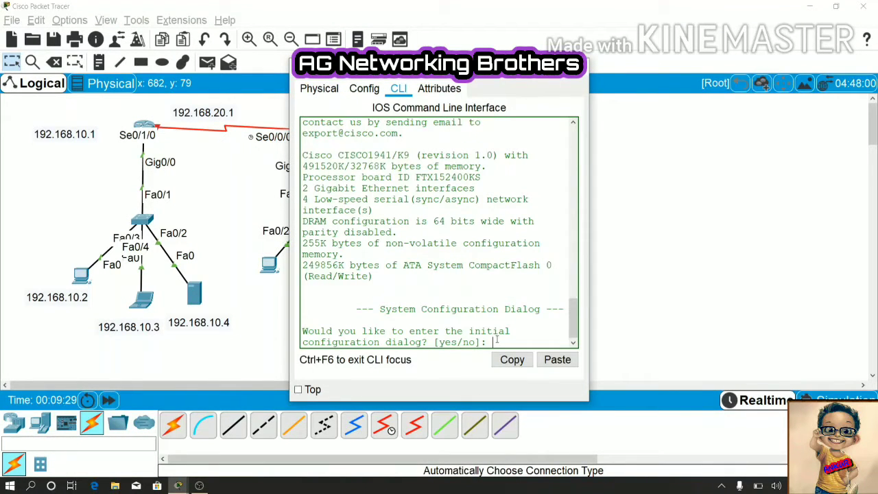
{"action": "key", "text": "Return"}
{"action": "key", "text": "Return"}
{"action": "type", "text": "en"}
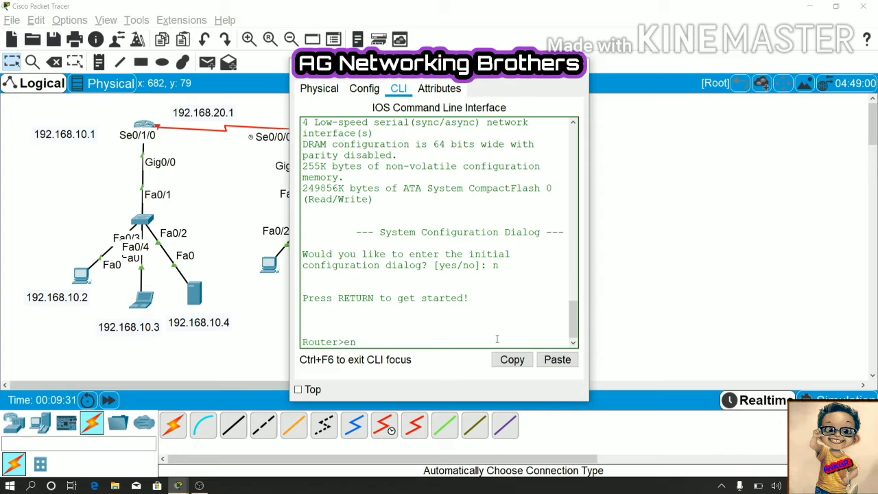
{"action": "key", "text": "Return"}
Step: Enter global configuration mode on the middle router with configure terminal
{"action": "type", "text": "conf"}
{"action": "key", "text": "Tab"}
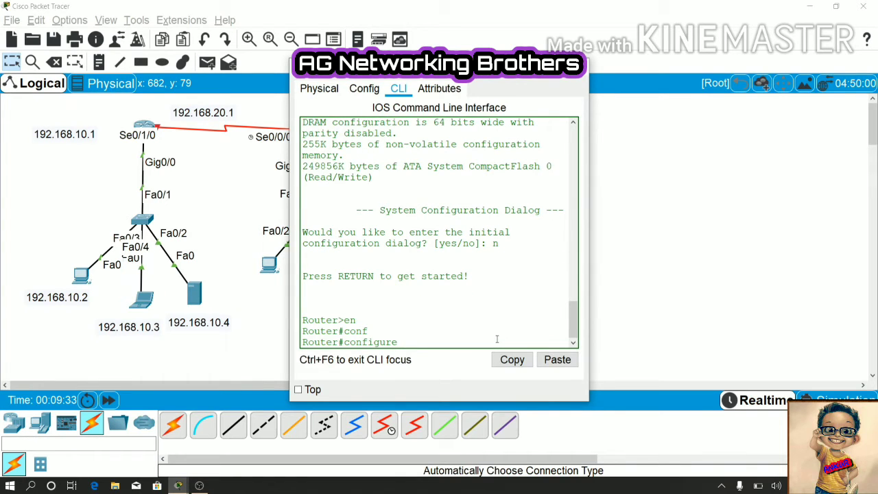
{"action": "type", "text": "t"}
{"action": "key", "text": "Tab"}
{"action": "key", "text": "Return"}
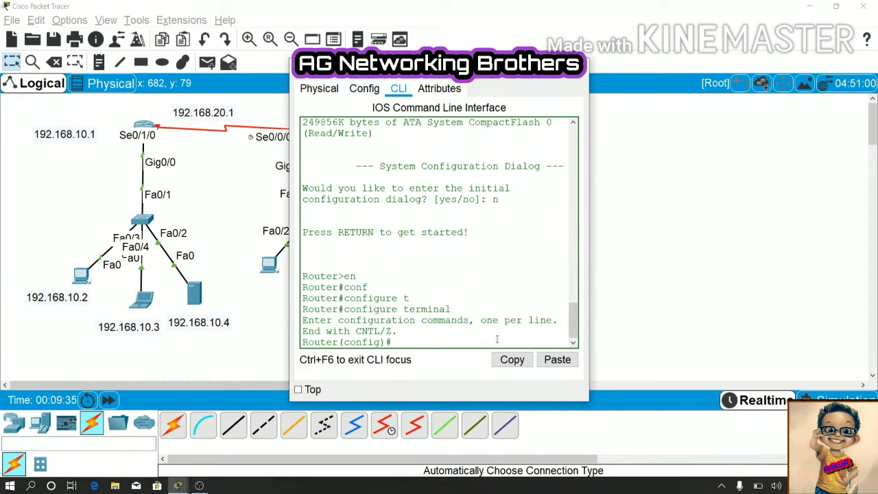
Step: Select interface serial 0/0/0 on the middle router, moving its window aside to uncover the router's port labels
{"action": "type", "text": "int"}
{"action": "key", "text": "Tab"}
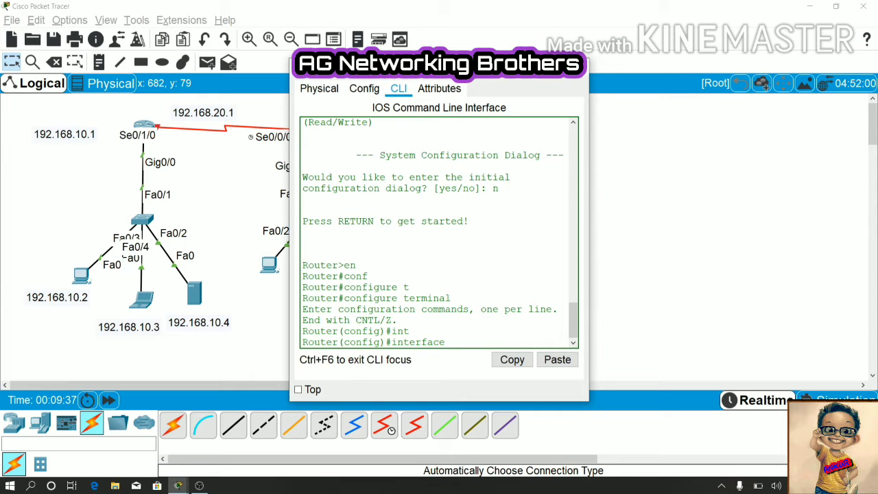
{"action": "left_click_drag", "start_coordinate": [473, 66], "coordinate": [548, 74]}
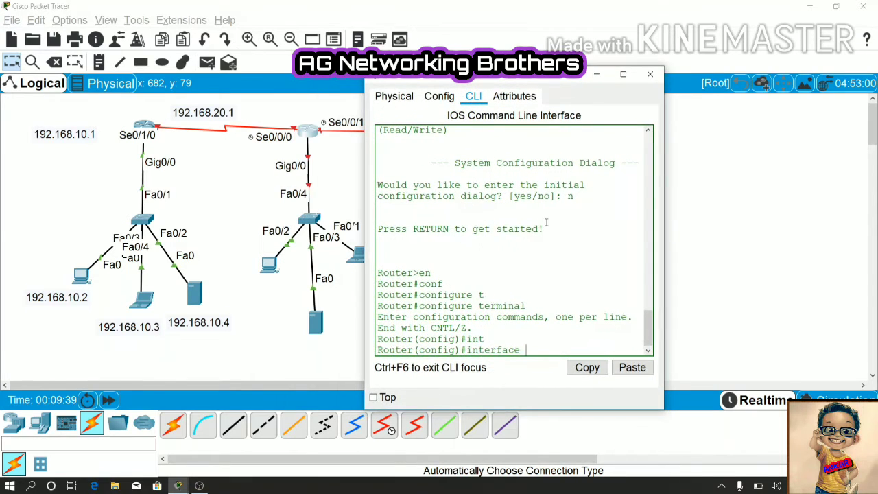
{"action": "type", "text": "s"}
{"action": "key", "text": "Tab"}
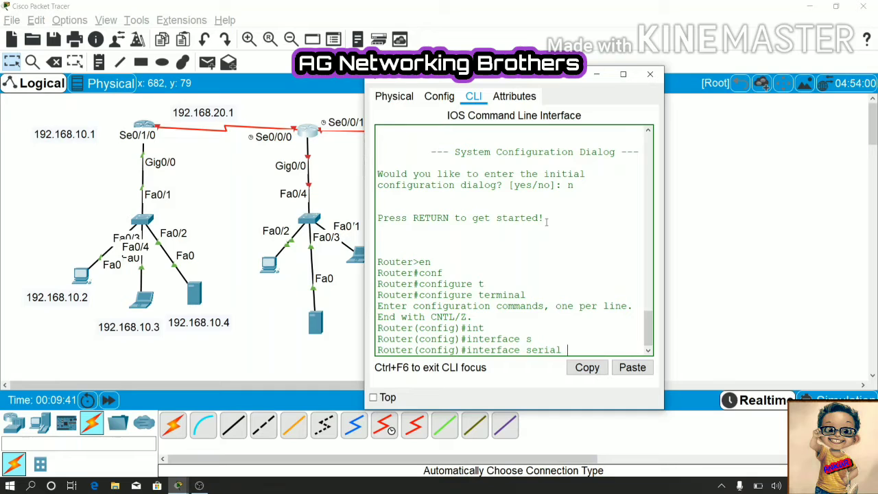
{"action": "type", "text": "0/0/0"}
{"action": "key", "text": "Return"}
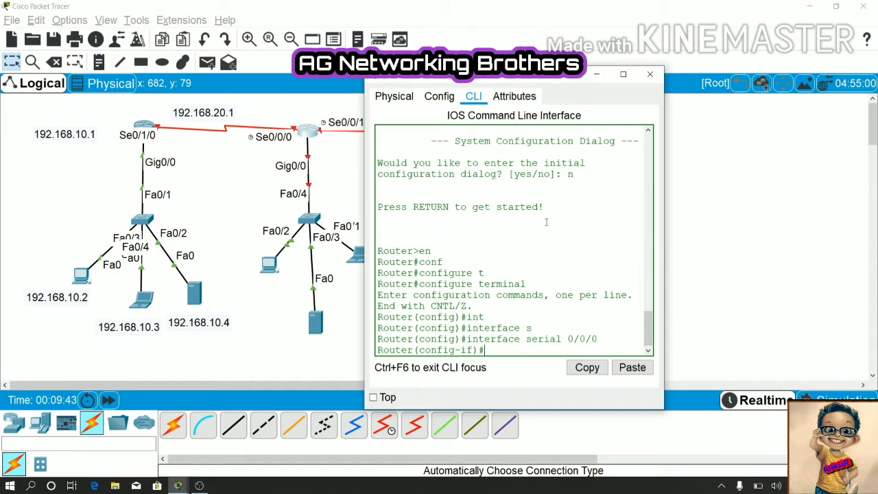
Step: Assign IP address 192.168.20.2 with mask 255.255.255.0 to the middle router's Serial 0/0/0 interface
{"action": "type", "text": "ip add"}
{"action": "key", "text": "Tab"}
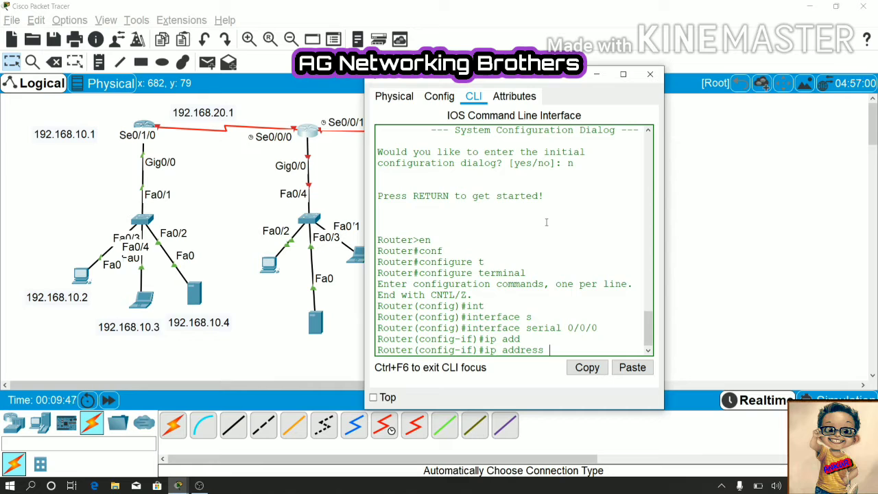
{"action": "type", "text": "192.168.20.2"}
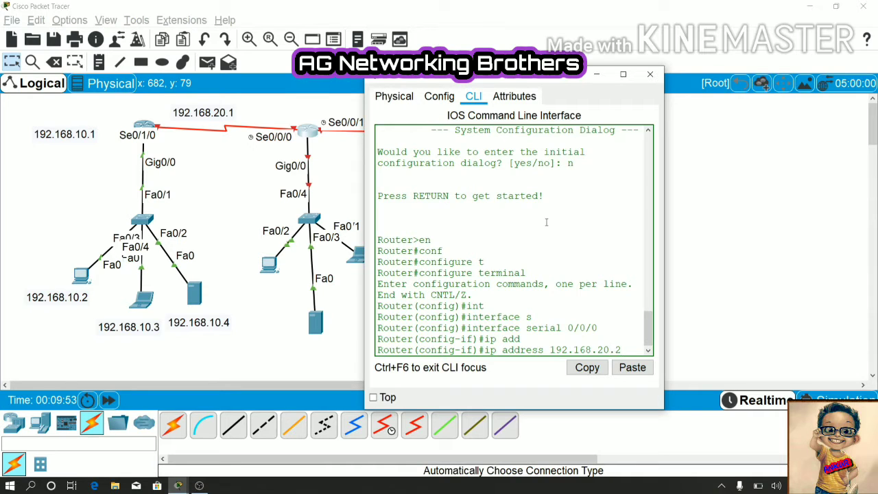
{"action": "type", "text": " 255.255.255"}
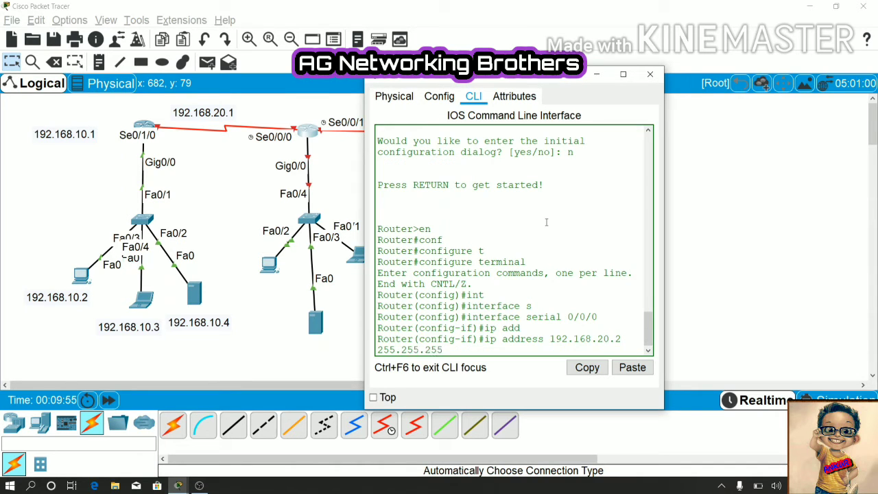
{"action": "type", "text": ".0"}
{"action": "key", "text": "Return"}
Step: Enable the middle router's Serial 0/0/0 interface with no shutdown and exit to global configuration mode
{"action": "type", "text": "no sh"}
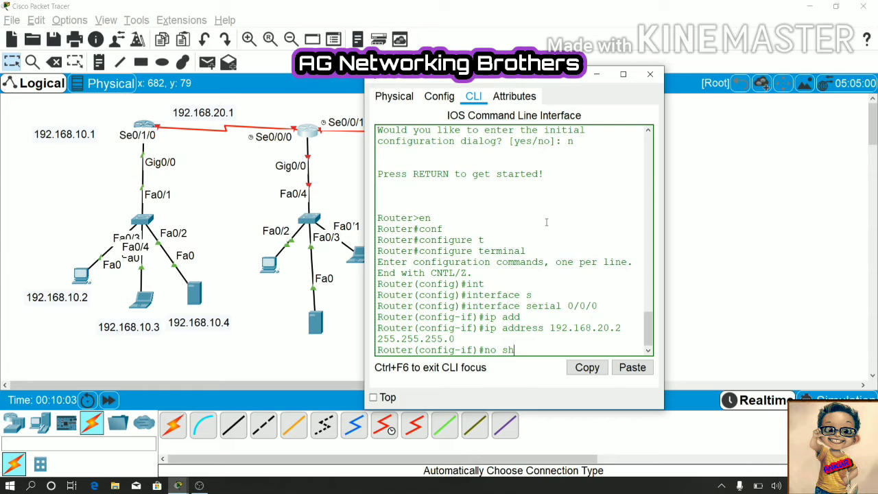
{"action": "key", "text": "Return"}
{"action": "key", "text": "Return"}
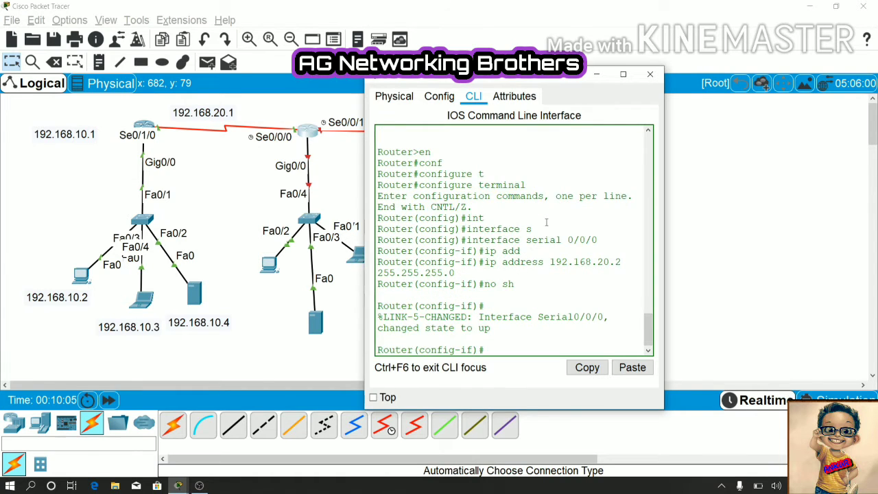
{"action": "type", "text": "ex"}
{"action": "key", "text": "Return"}
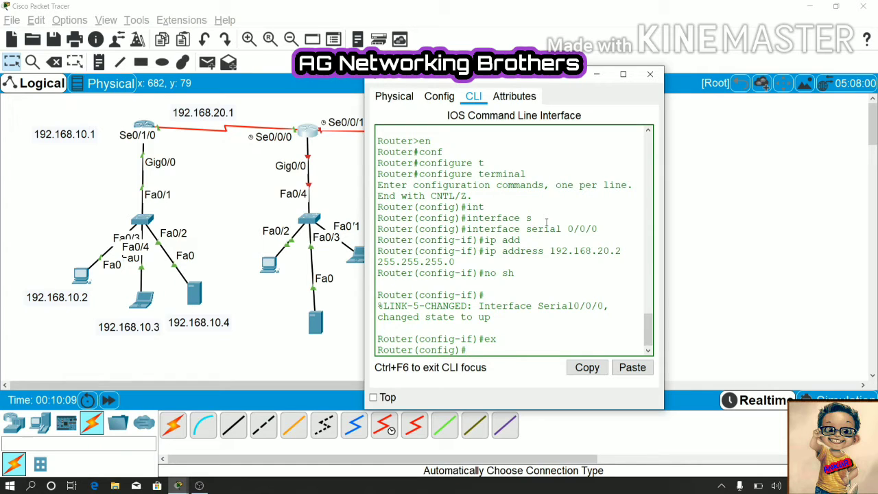
Step: Select interface gigabitEthernet 0/0 on the middle router
{"action": "type", "text": "int"}
{"action": "key", "text": "Tab"}
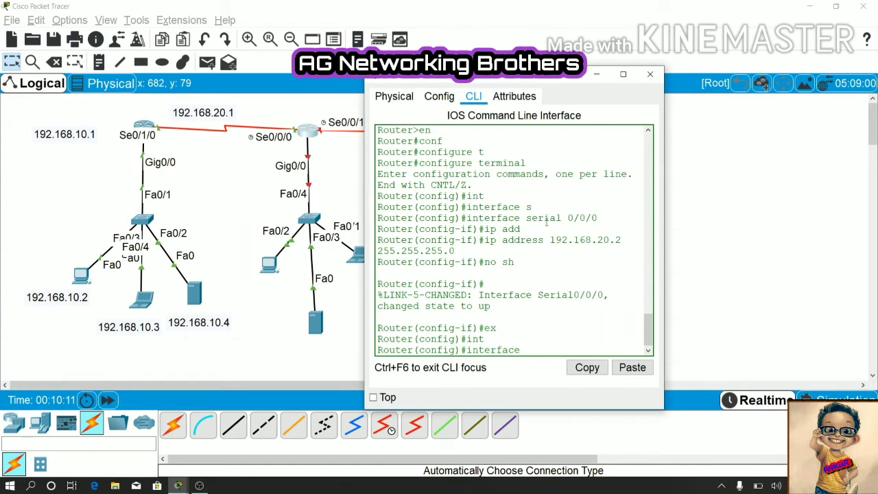
{"action": "type", "text": "g"}
{"action": "key", "text": "Tab"}
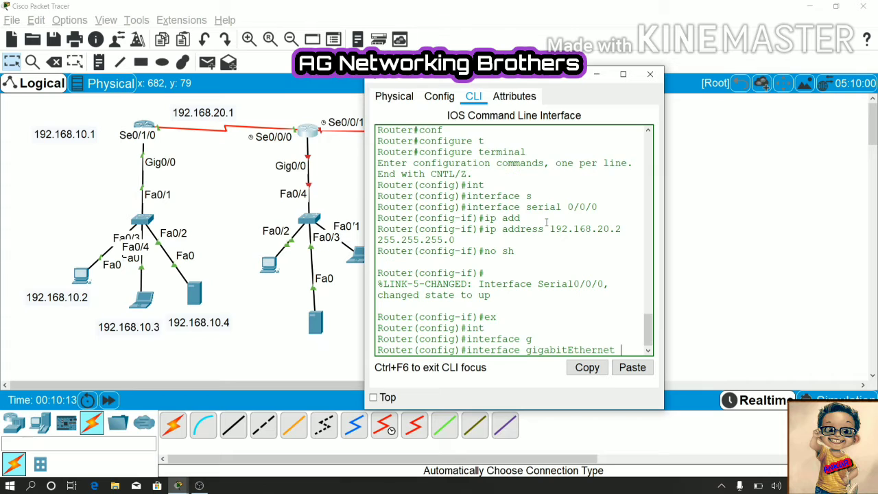
{"action": "type", "text": "0/0"}
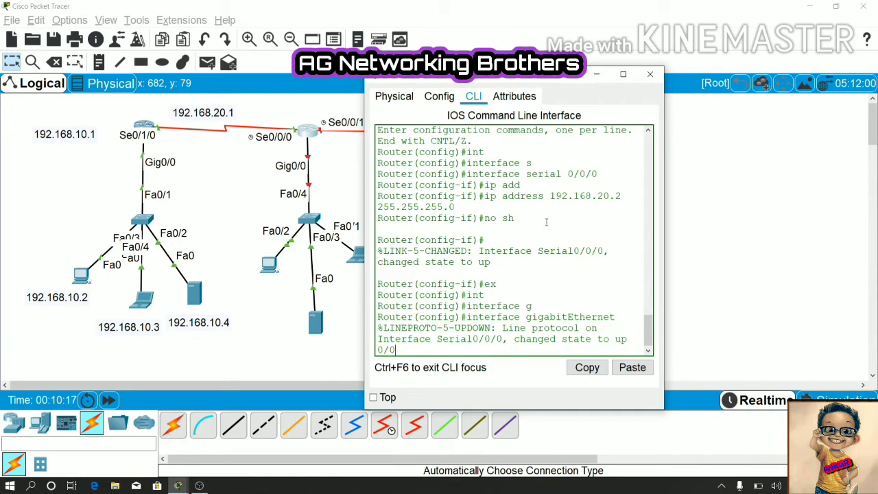
{"action": "key", "text": "Return"}
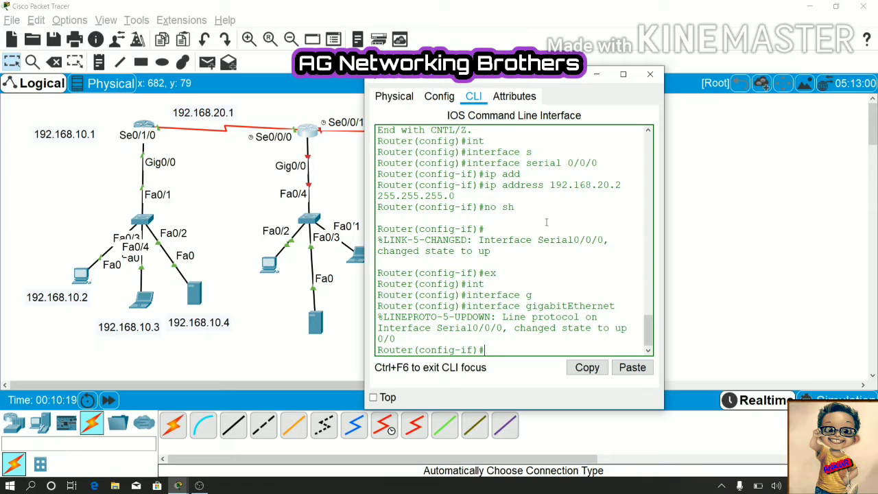
Step: Assign IP address 192.168.30.1 with mask 255.255.255.0 to the middle router's GigabitEthernet 0/0 interface
{"action": "type", "text": "ip add"}
{"action": "key", "text": "Tab"}
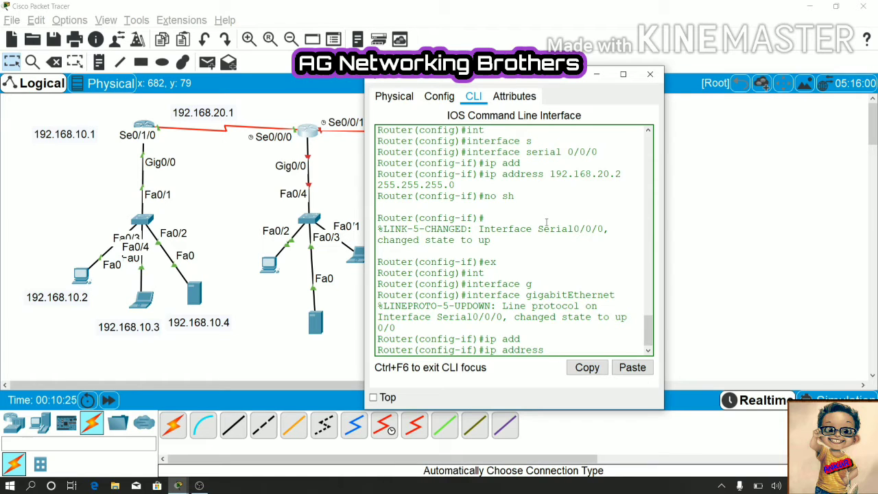
{"action": "type", "text": "192.168.30.1"}
{"action": "key", "text": "Return"}
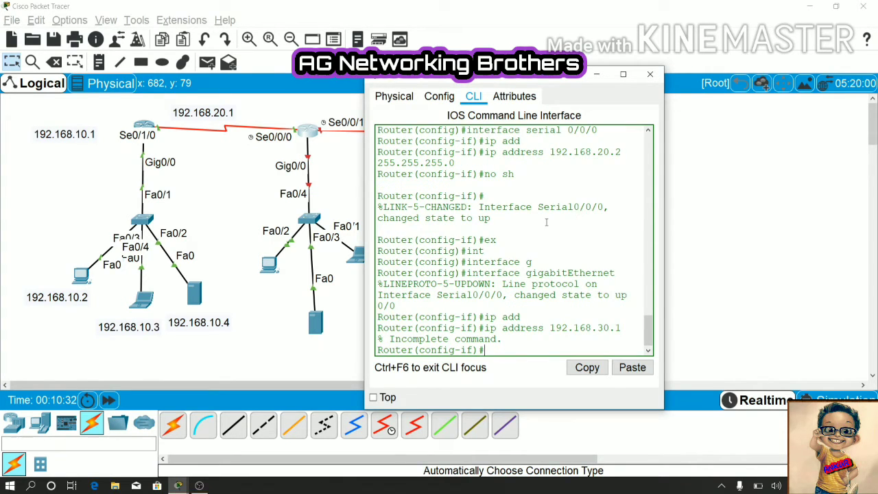
{"action": "key", "text": "Up"}
{"action": "type", "text": "25"}
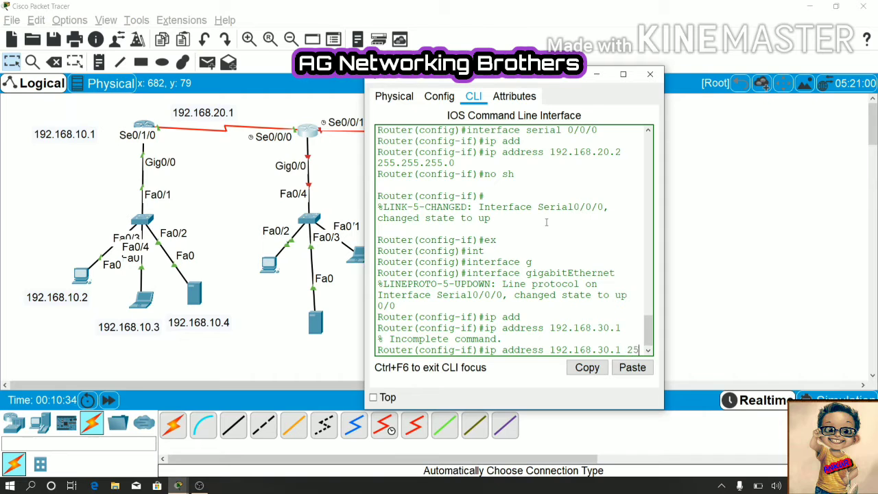
{"action": "type", "text": "5.255.255.0"}
{"action": "key", "text": "Return"}
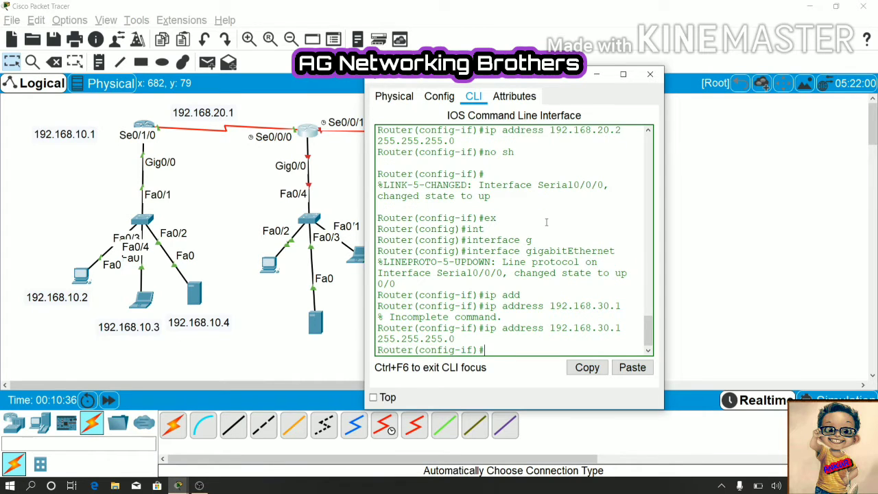
Step: Enable the middle router's GigabitEthernet 0/0 interface with no shutdown and exit to global configuration mode
{"action": "type", "text": "no sh"}
{"action": "key", "text": "Tab"}
{"action": "key", "text": "Return"}
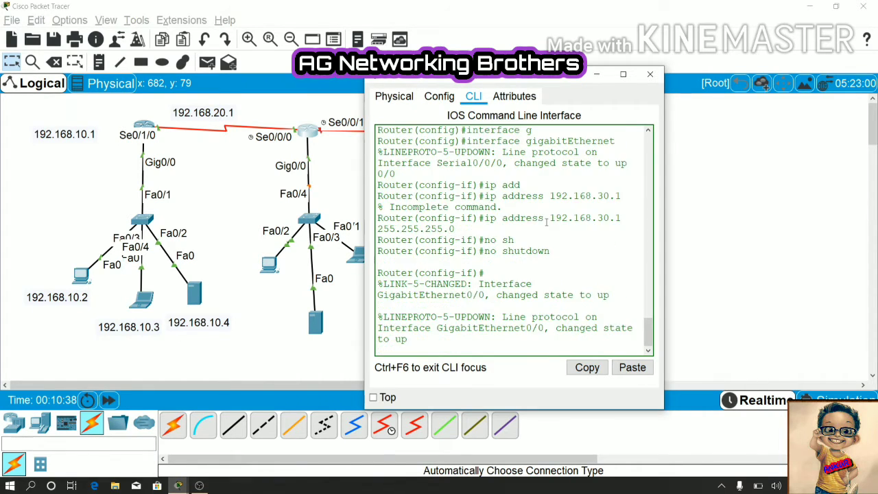
{"action": "type", "text": "ex"}
{"action": "key", "text": "Return"}
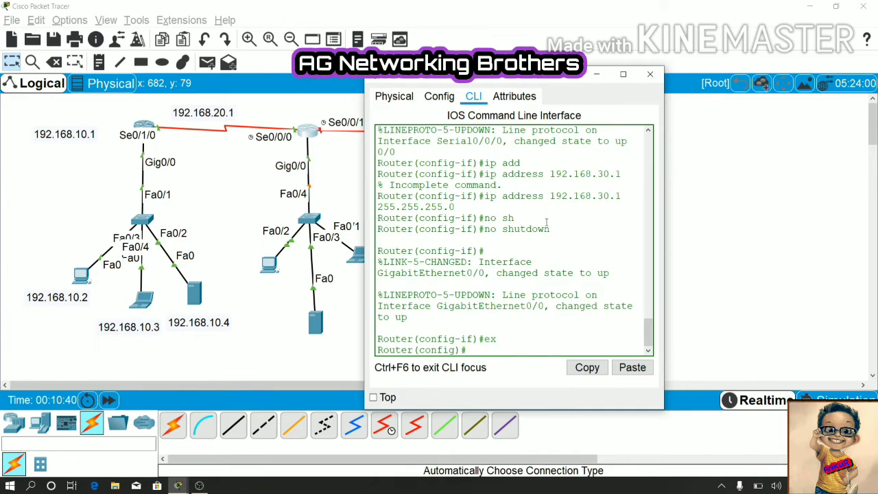
Step: Enter interface configuration for serial 0/0/1 on the middle router
{"action": "type", "text": "int"}
{"action": "key", "text": "Tab"}
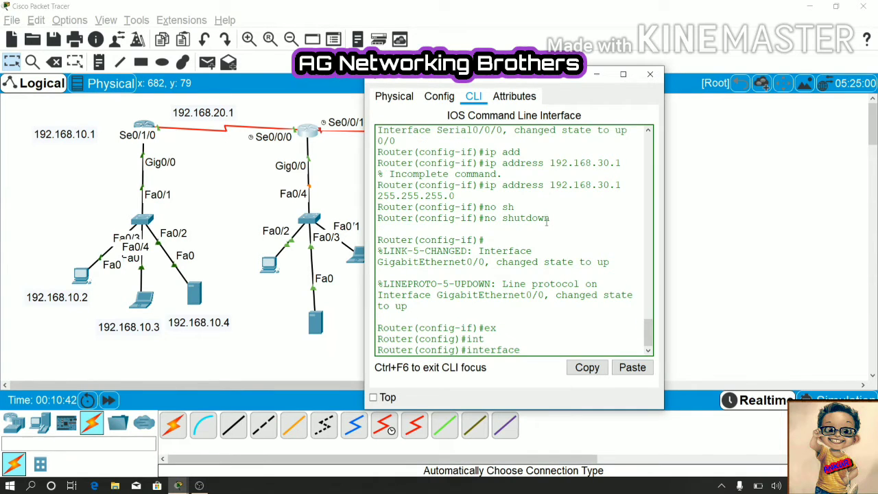
{"action": "type", "text": "s"}
{"action": "key", "text": "Tab"}
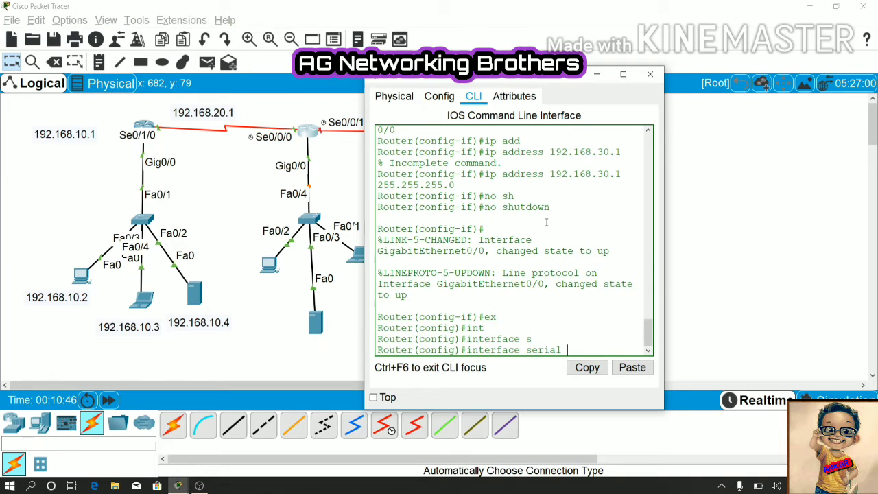
{"action": "type", "text": "0/0/0"}
{"action": "key", "text": "BackSpace"}
{"action": "key", "text": "BackSpace"}
{"action": "type", "text": "1"}
{"action": "key", "text": "BackSpace"}
{"action": "type", "text": "/1"}
{"action": "key", "text": "Return"}
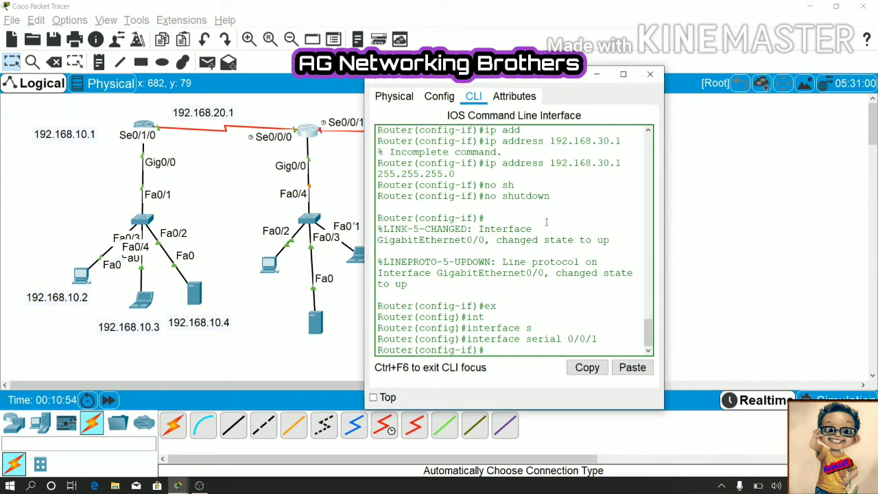
Step: Assign IP address 192.168.40.1 with mask 255.255.255.0 to the middle router's Serial 0/0/1 interface
{"action": "type", "text": "ip add"}
{"action": "key", "text": "Tab"}
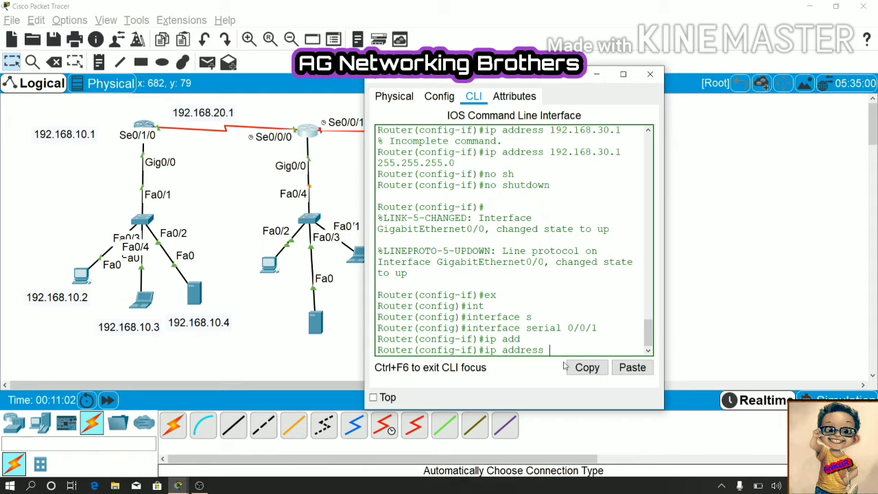
{"action": "type", "text": "192.168.40.1 255.255.255.0"}
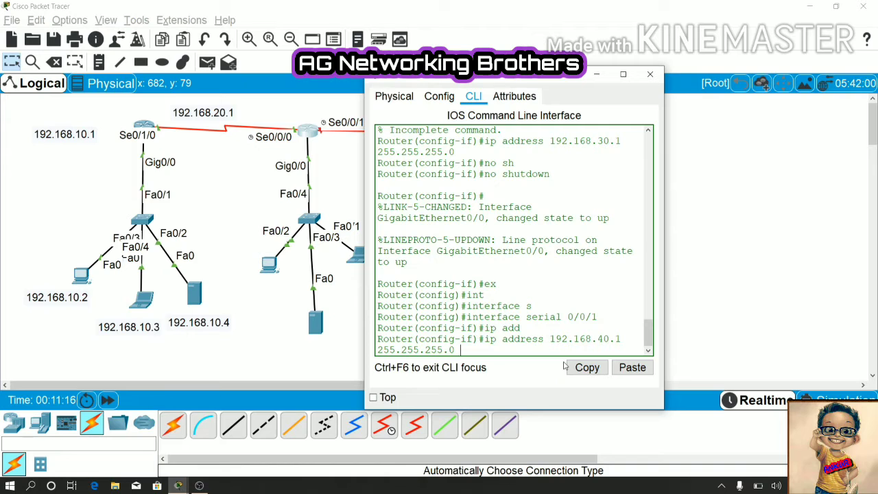
{"action": "key", "text": "Return"}
Step: Enable the middle router's Serial 0/0/1 interface with no shutdown, exit to global configuration mode and close the router's window
{"action": "type", "text": "no sh"}
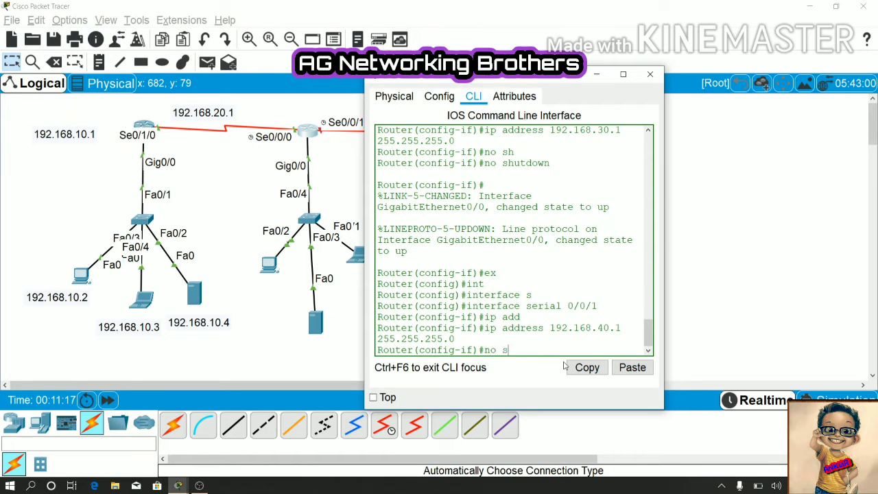
{"action": "key", "text": "Tab"}
{"action": "key", "text": "Return"}
{"action": "type", "text": "ex"}
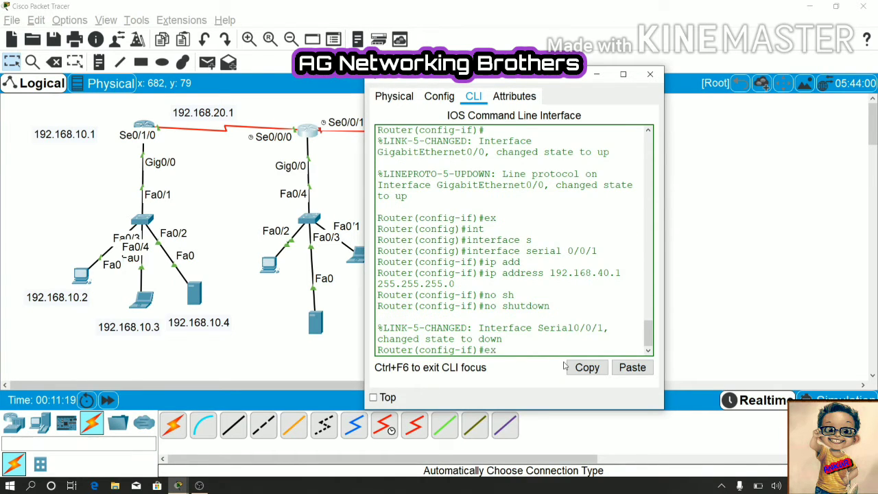
{"action": "key", "text": "Return"}
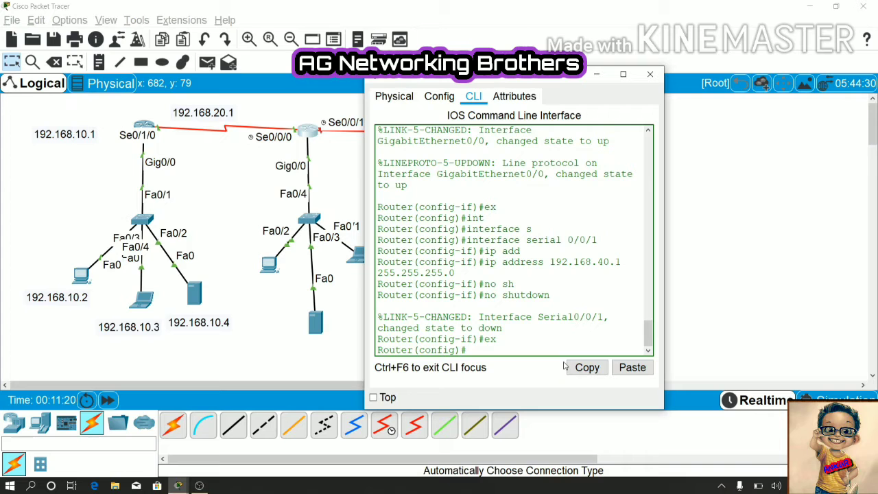
{"action": "left_click", "coordinate": [649, 74]}
Step: Open the third router's command line and decline the initial configuration dialog
{"action": "left_click", "coordinate": [446, 128]}
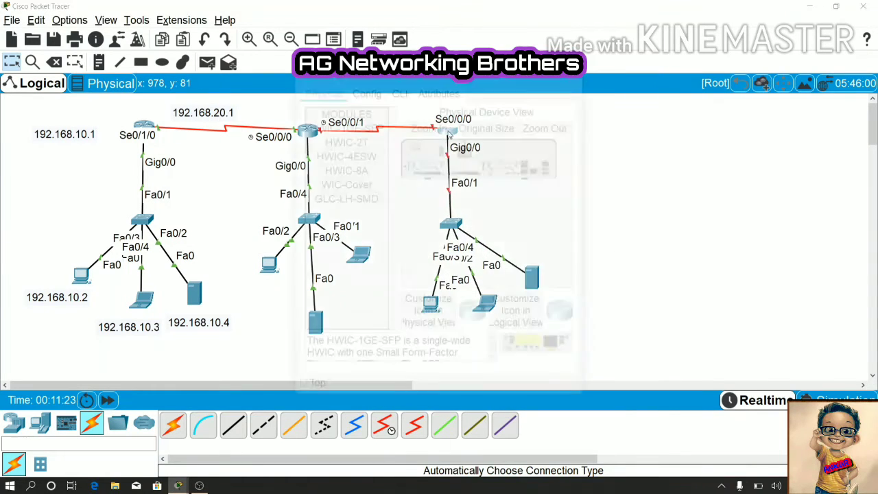
{"action": "left_click", "coordinate": [398, 91]}
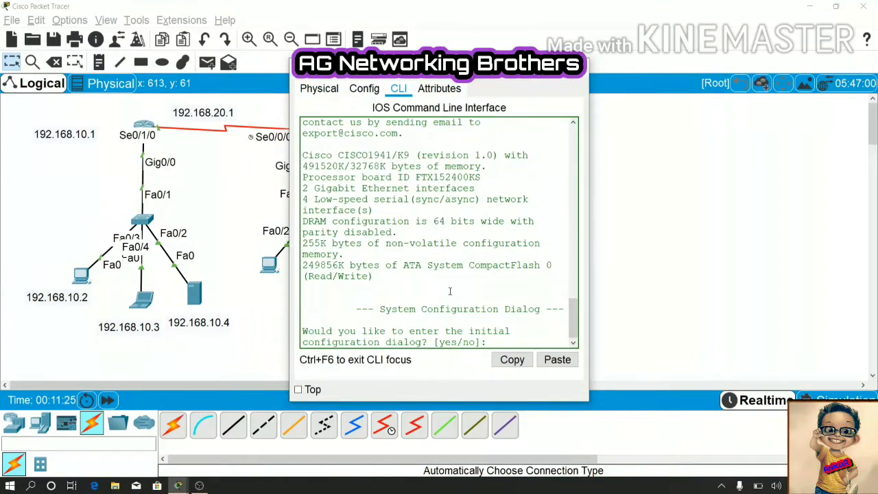
{"action": "type", "text": "n"}
{"action": "key", "text": "Return"}
{"action": "key", "text": "Return"}
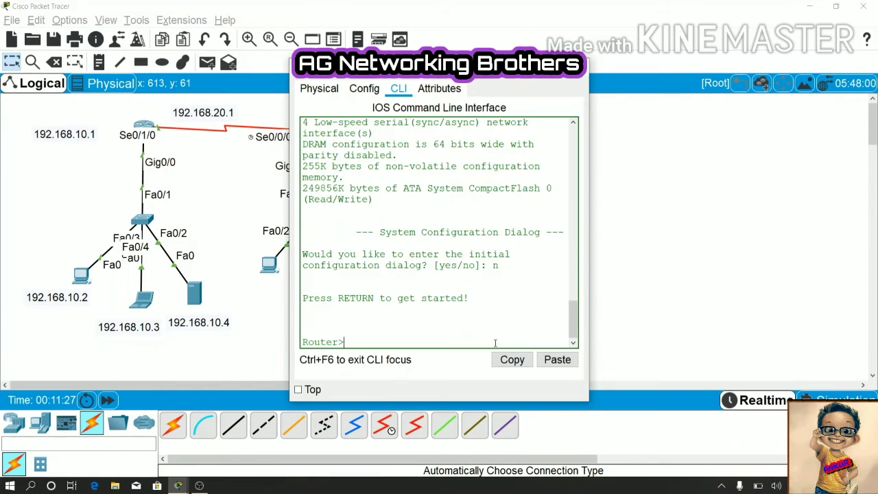
Step: Enter privileged mode and global configuration mode on the third router with enable and configure terminal
{"action": "type", "text": "en"}
{"action": "key", "text": "Return"}
{"action": "type", "text": "conf"}
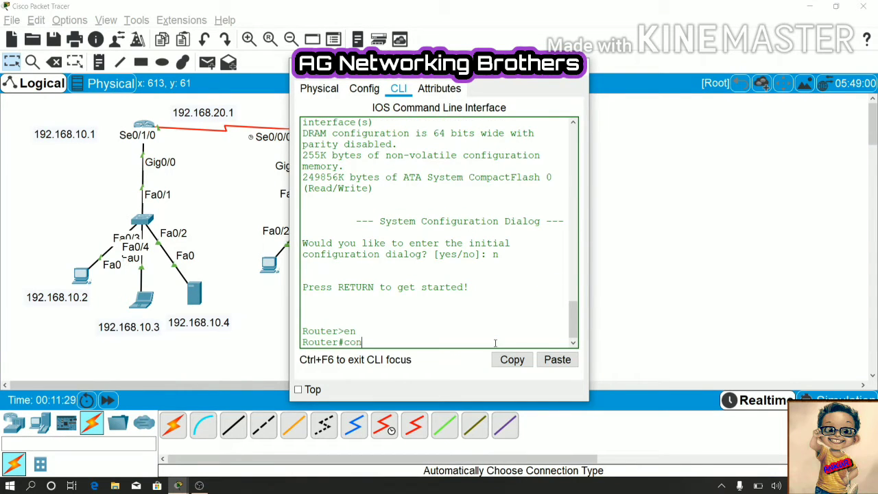
{"action": "key", "text": "Tab"}
{"action": "key", "text": "Tab"}
{"action": "key", "text": "Return"}
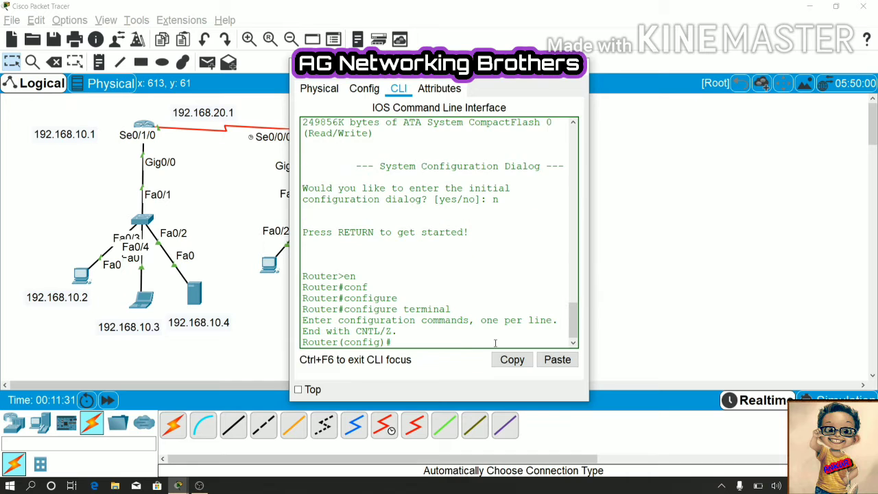
Step: Enter interface configuration for serial 0/0/0 on the third router, moving its window aside to uncover the topology
{"action": "type", "text": "int"}
{"action": "key", "text": "Tab"}
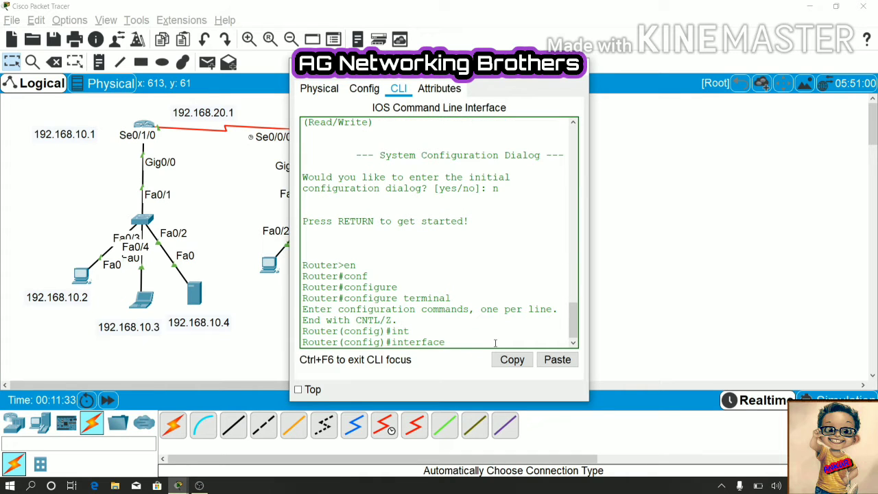
{"action": "left_click_drag", "start_coordinate": [467, 74], "coordinate": [313, 80]}
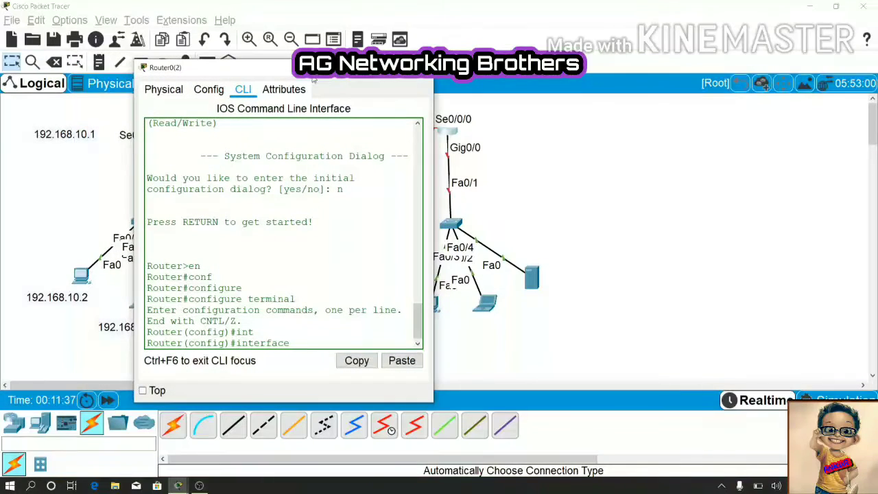
{"action": "type", "text": "s"}
{"action": "key", "text": "Tab"}
{"action": "type", "text": "0/0/0"}
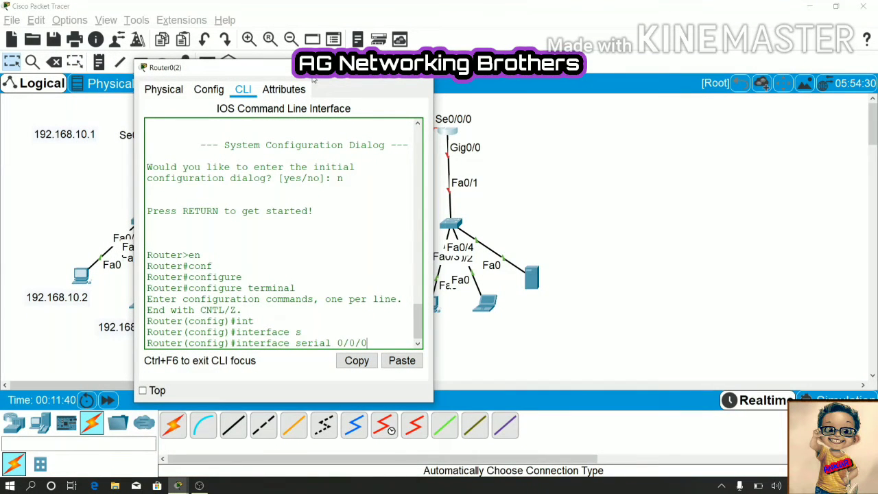
{"action": "key", "text": "Return"}
Step: Assign IP address 192.168.40.2 with mask 255.255.255.0 to the third router's Serial 0/0/0 interface
{"action": "type", "text": "ip add"}
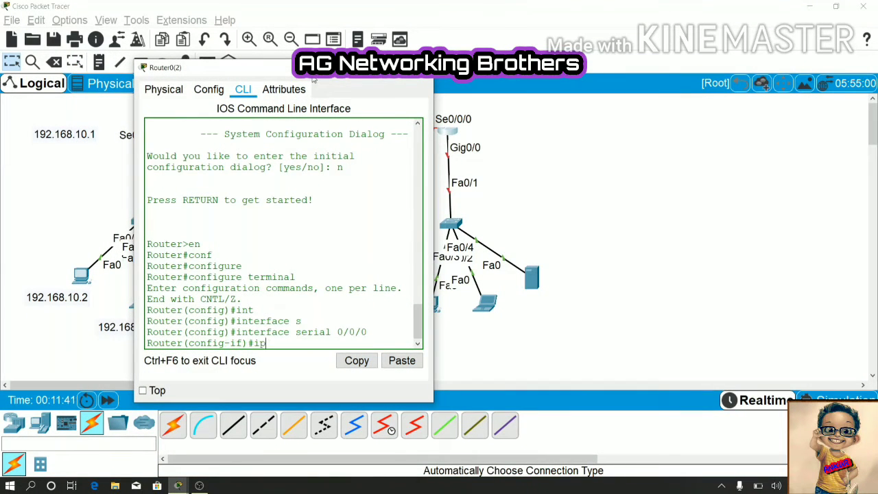
{"action": "key", "text": "Tab"}
{"action": "type", "text": "192"}
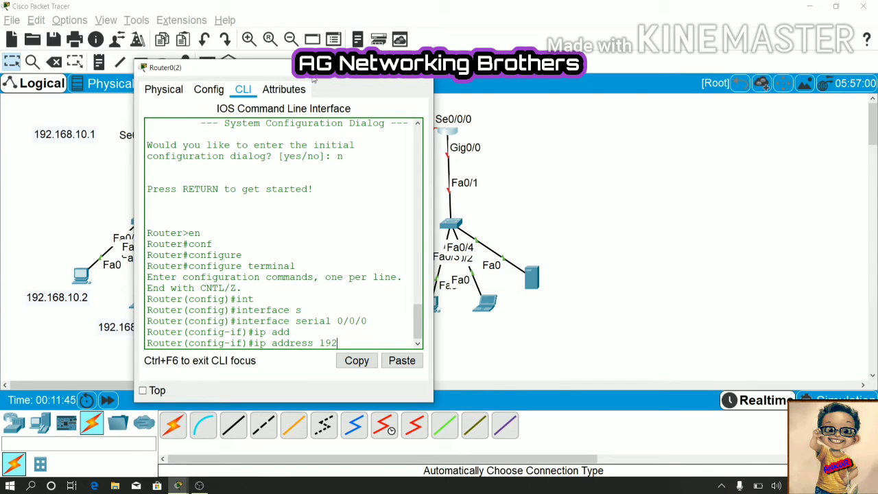
{"action": "type", "text": "/"}
{"action": "key", "text": "BackSpace"}
{"action": "type", "text": ".168.40.2 255.255.255.0"}
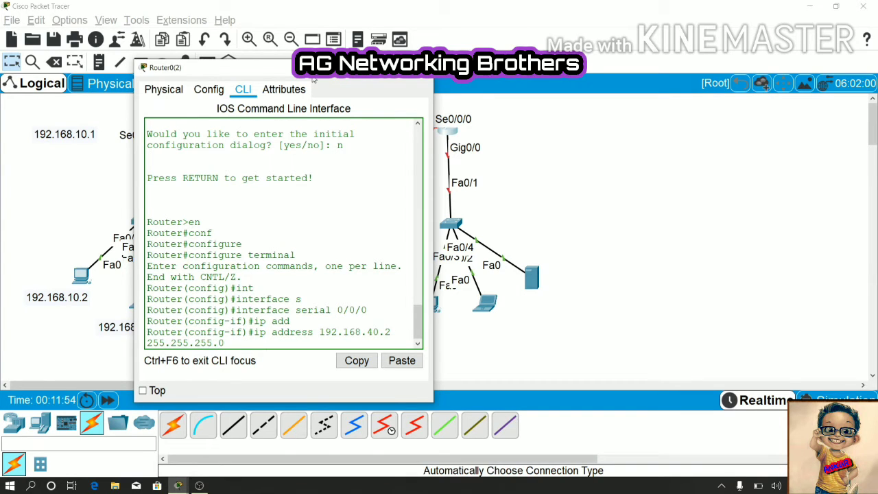
{"action": "key", "text": "Return"}
Step: Enable the third router's Serial 0/0/0 interface with no shutdown and exit to global configuration mode
{"action": "type", "text": "noms"}
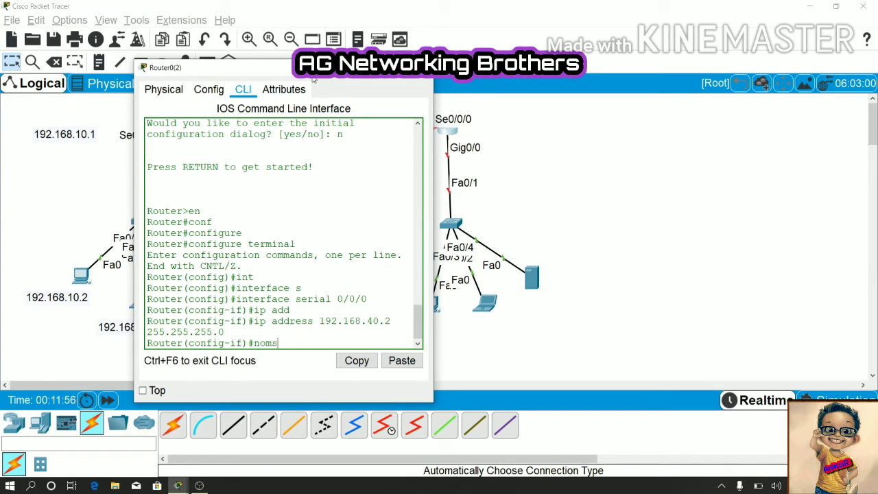
{"action": "key", "text": "BackSpace"}
{"action": "key", "text": "BackSpace"}
{"action": "type", "text": "sh"}
{"action": "key", "text": "Tab"}
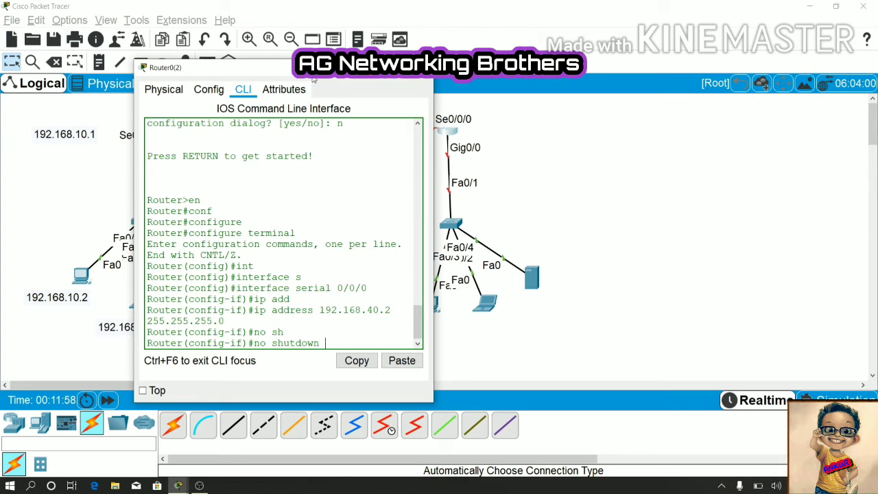
{"action": "key", "text": "Return"}
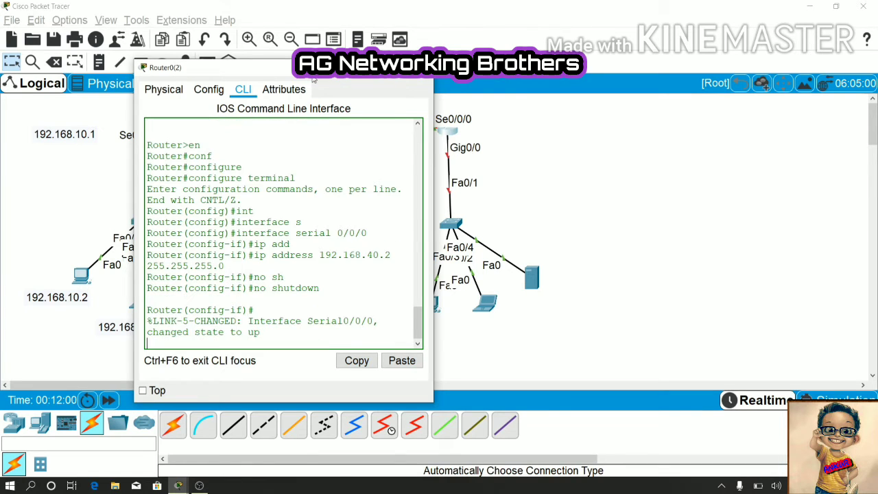
{"action": "type", "text": "ex"}
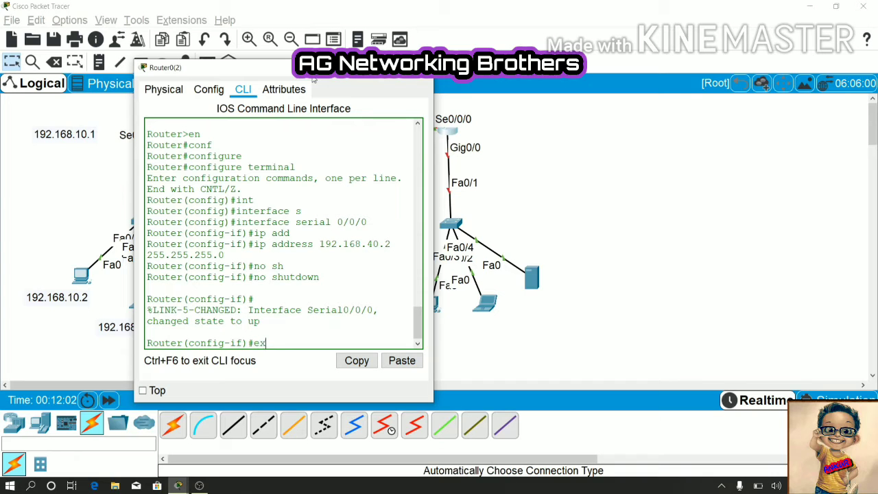
{"action": "key", "text": "Return"}
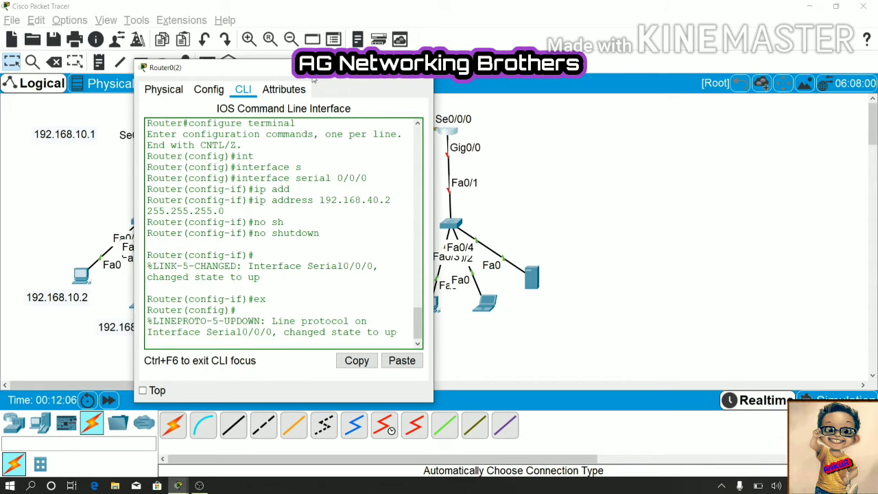
{"action": "key", "text": "Return"}
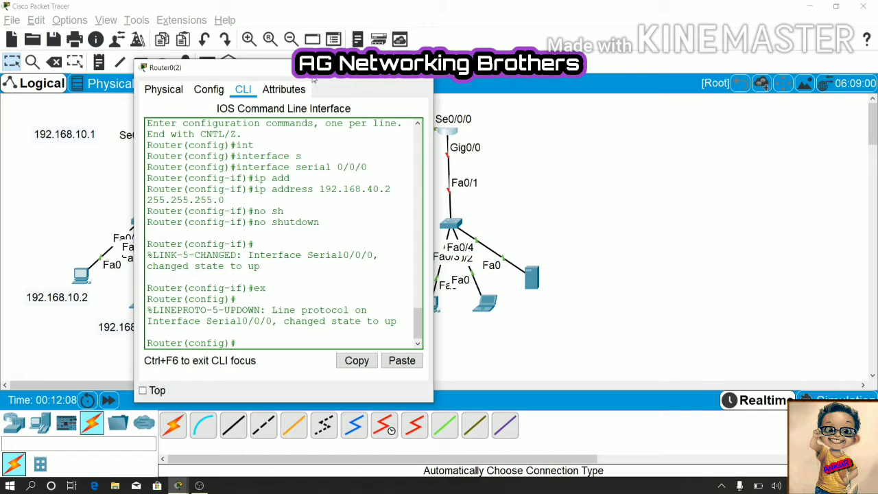
Step: Enter interface configuration for gigabitEthernet 0/0 on the third router
{"action": "type", "text": "int"}
{"action": "key", "text": "Tab"}
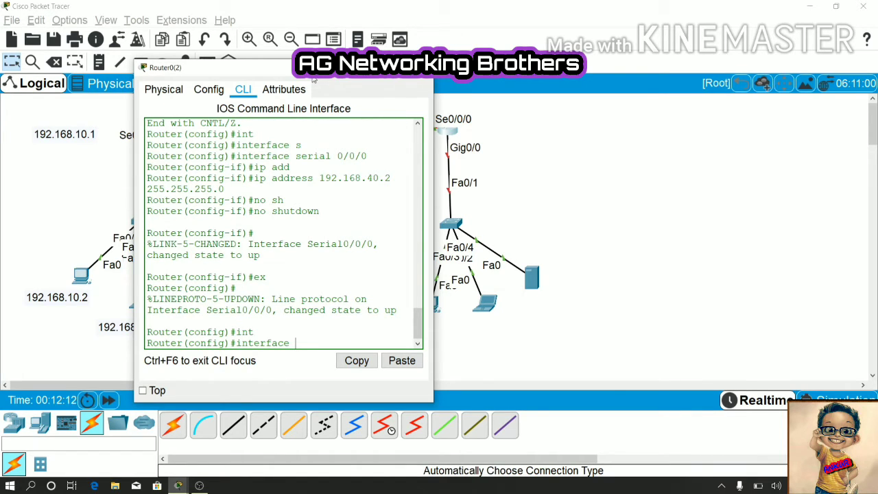
{"action": "type", "text": "g"}
{"action": "key", "text": "Tab"}
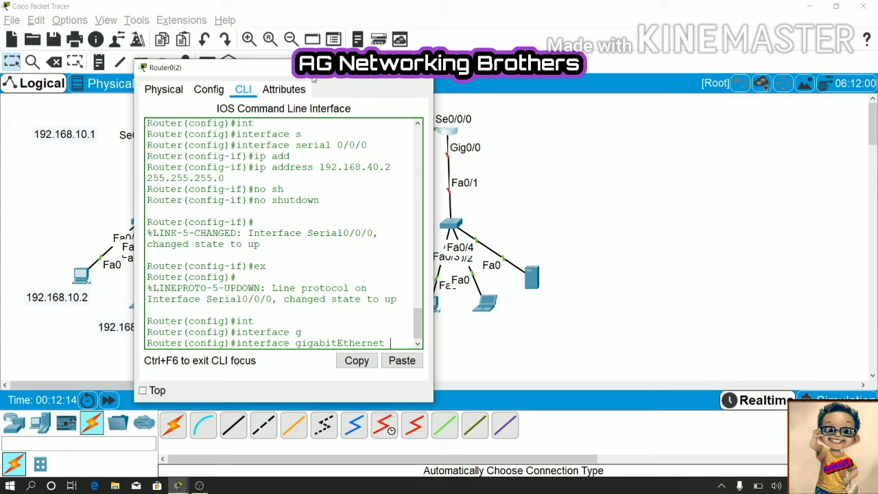
{"action": "type", "text": "0/0"}
{"action": "key", "text": "Return"}
Step: Assign IP address 192.168.50.1 with mask 255.255.255.0 to the third router's GigabitEthernet 0/0 interface
{"action": "type", "text": "ip add"}
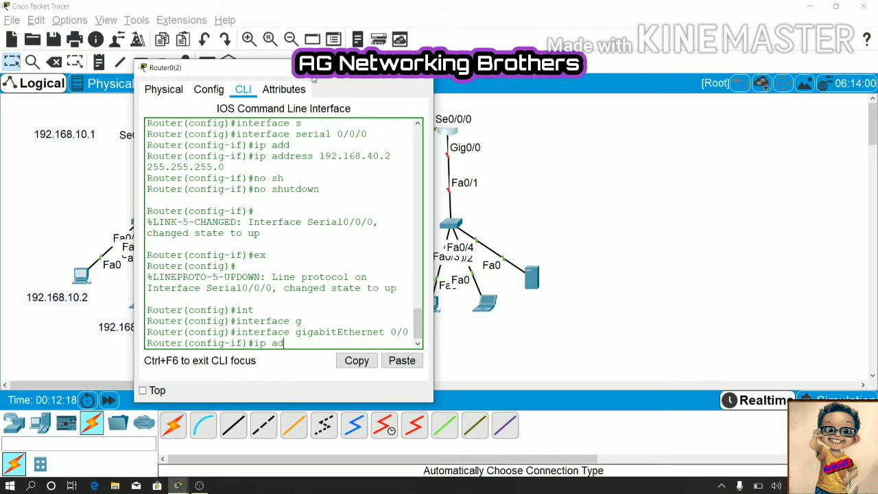
{"action": "key", "text": "Tab"}
{"action": "type", "text": "192."}
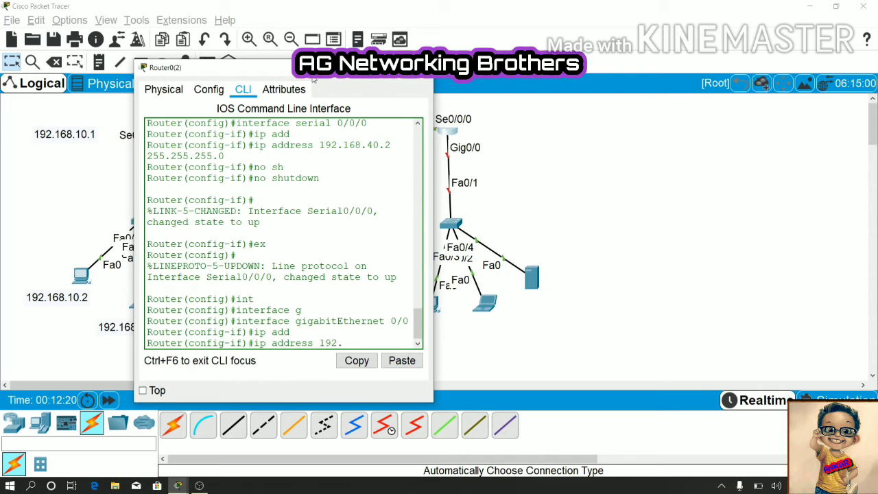
{"action": "type", "text": "168.50.1 255.255.255.0"}
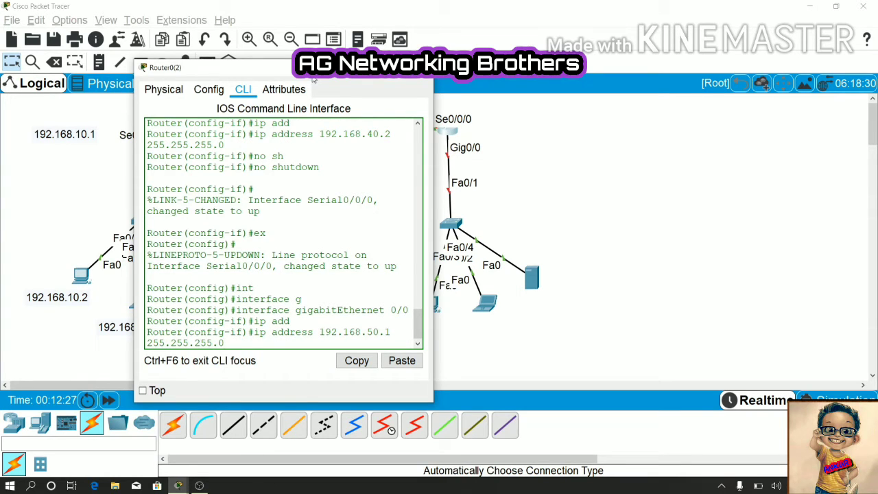
{"action": "key", "text": "Return"}
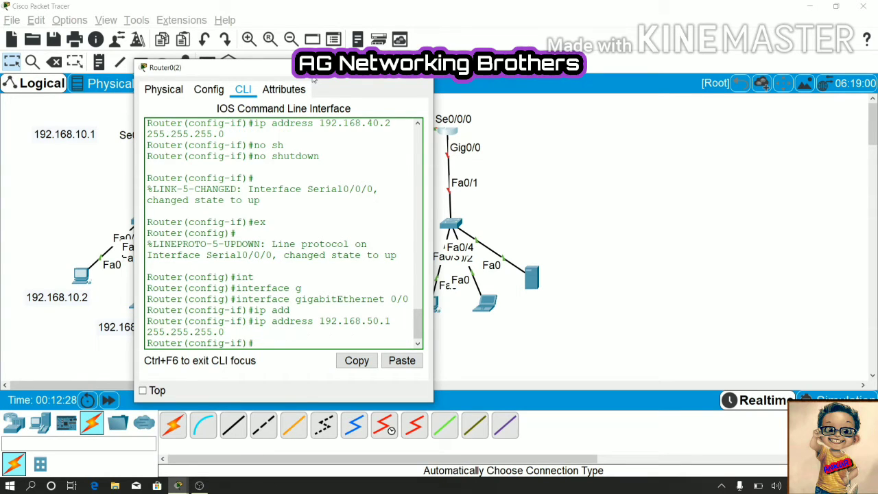
Step: Enable the third router's GigabitEthernet 0/0 interface with no shutdown
{"action": "type", "text": "no sh"}
{"action": "key", "text": "Return"}
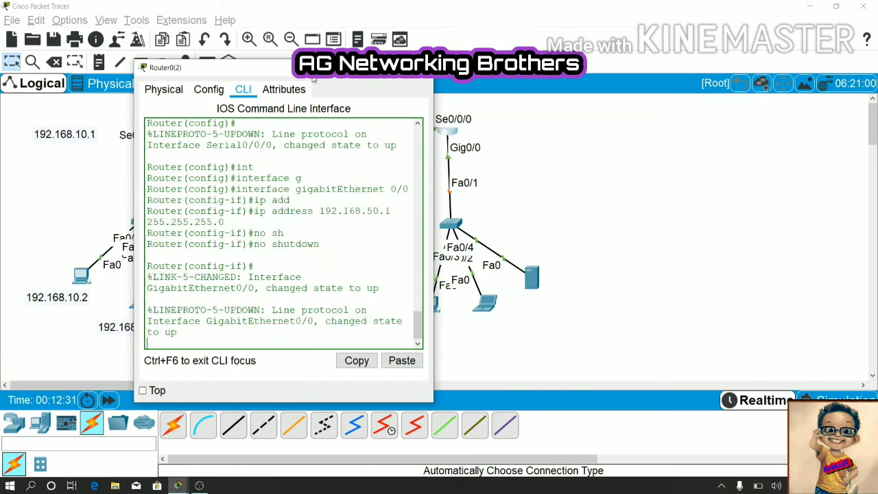
{"action": "key", "text": "Return"}
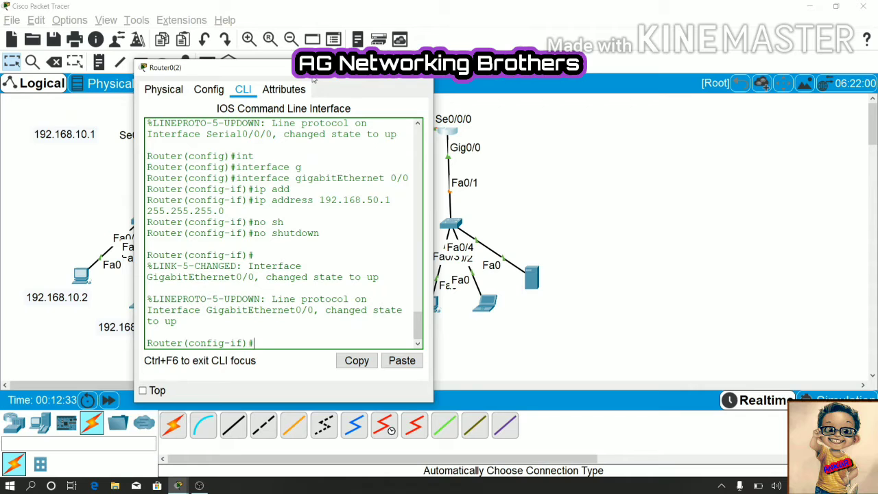
Step: Exit the third router's GigabitEthernet 0/0 interface configuration with ex and close the router's window
{"action": "type", "text": "ex"}
{"action": "key", "text": "Return"}
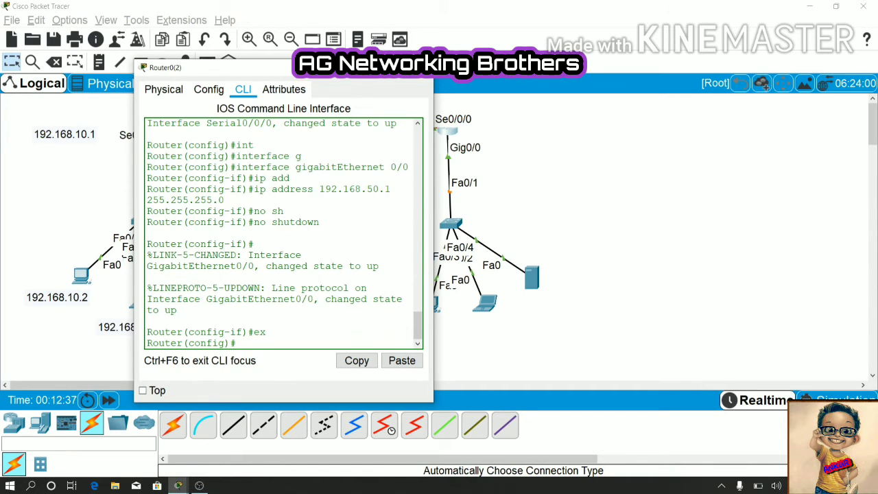
{"action": "left_click", "coordinate": [419, 67]}
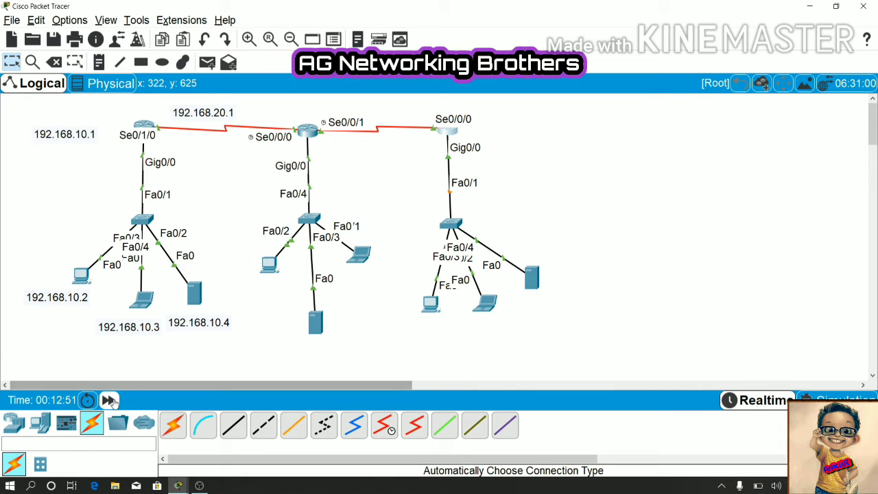
Step: Fast-forward the network time and move the middle network's server closer to its switch
{"action": "left_click", "coordinate": [108, 400]}
{"action": "left_click", "coordinate": [108, 400]}
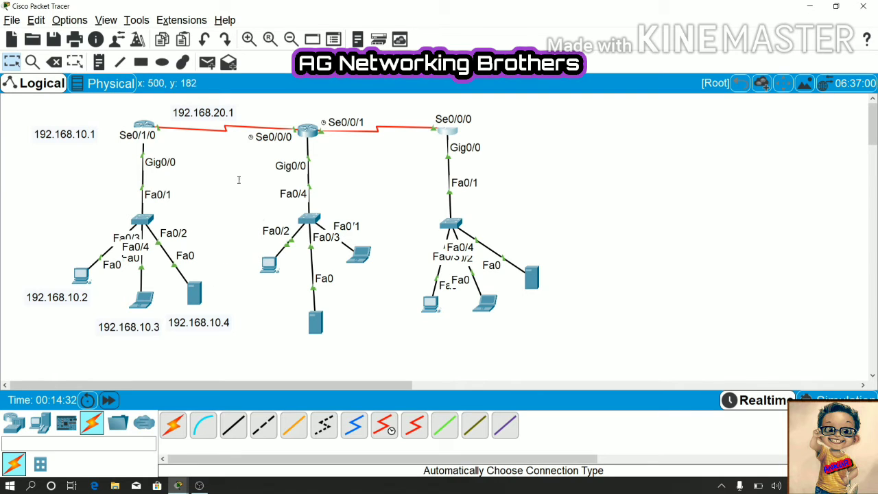
{"action": "mouse_move", "coordinate": [318, 327]}
{"action": "left_mouse_down"}
{"action": "mouse_move", "coordinate": [307, 290]}
{"action": "mouse_move", "coordinate": [322, 313]}
{"action": "left_mouse_up"}
{"action": "mouse_move", "coordinate": [322, 313]}
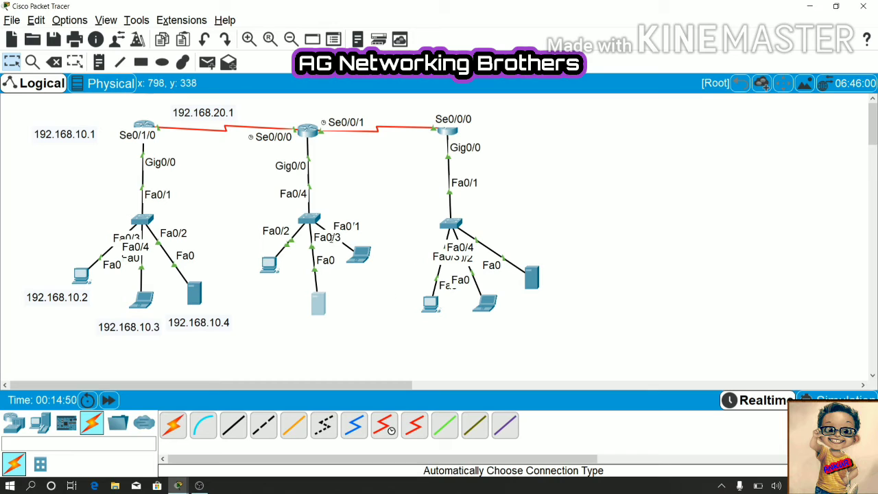
Step: Move the 192.168.20.1 label directly above the first router and copy its text
{"action": "left_click_drag", "start_coordinate": [210, 111], "coordinate": [181, 107]}
{"action": "left_click", "coordinate": [182, 107]}
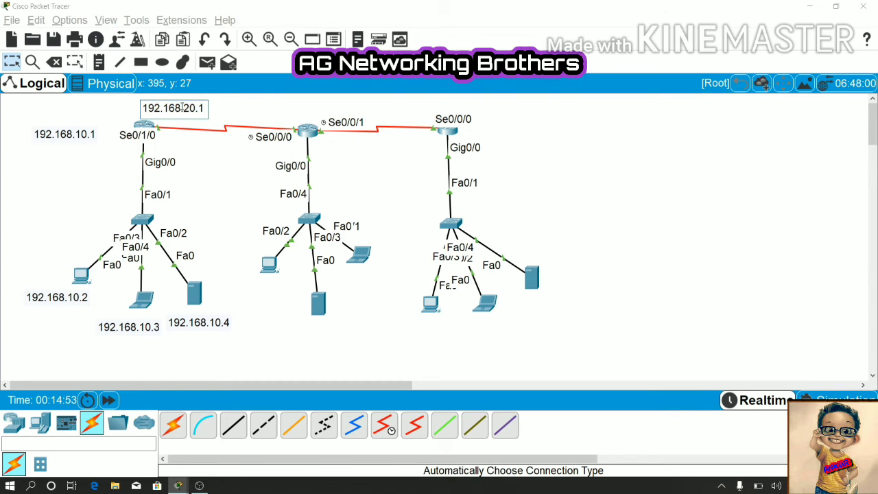
{"action": "key", "text": "ctrl+a"}
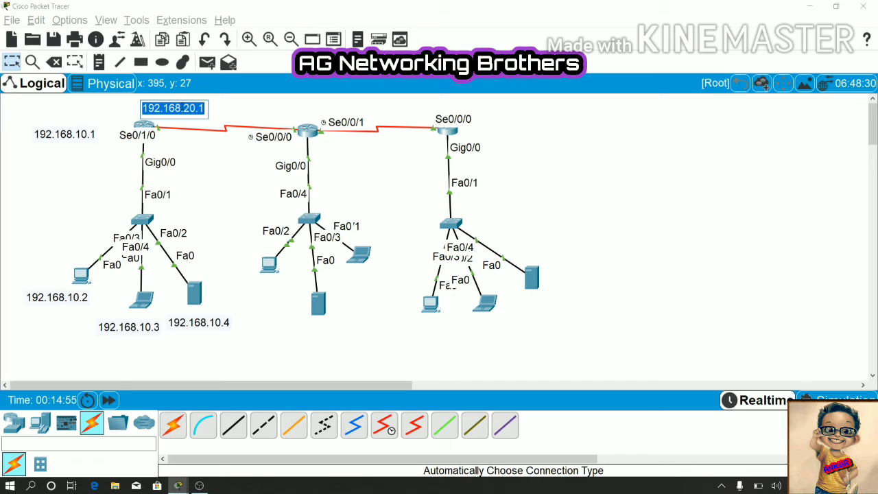
{"action": "left_click", "coordinate": [251, 112]}
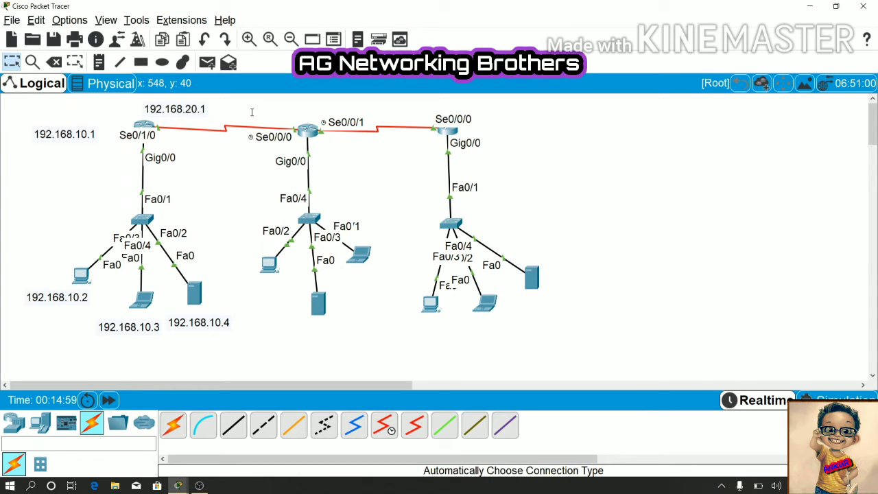
{"action": "left_click", "coordinate": [180, 109]}
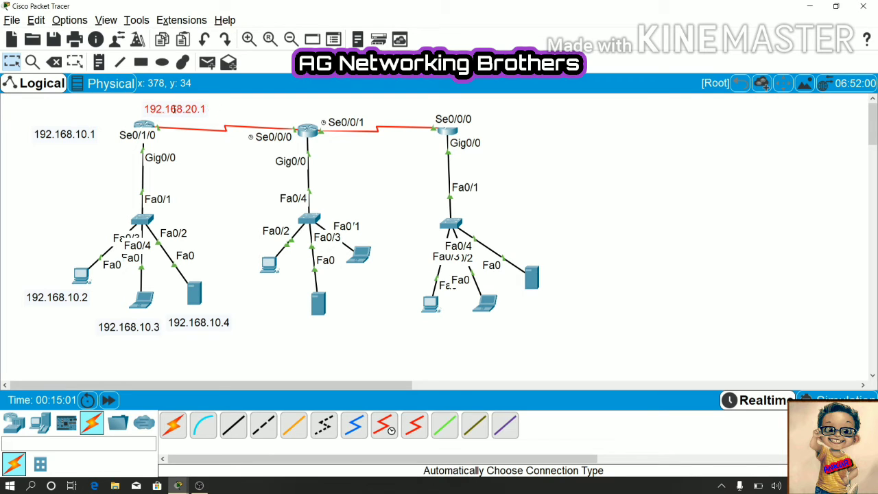
{"action": "double_click", "coordinate": [173, 109]}
{"action": "key", "text": "ctrl+c"}
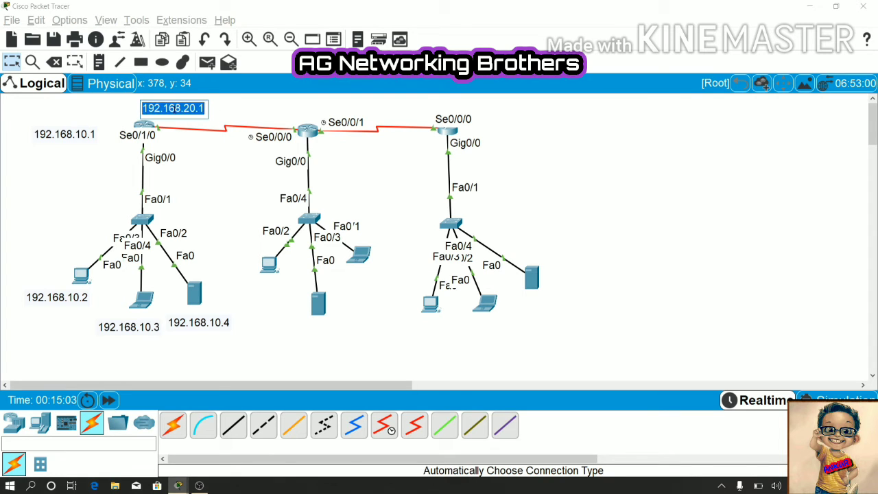
{"action": "left_click", "coordinate": [129, 180]}
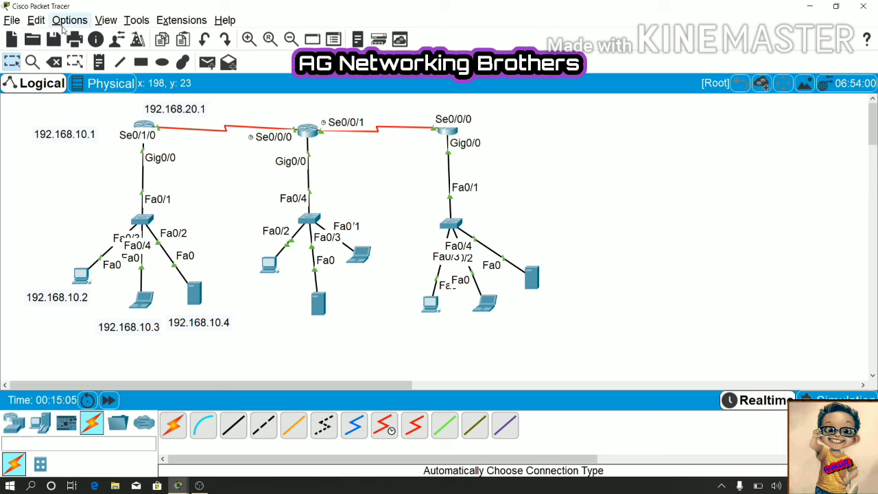
Step: Place a note reading 192.168.20.2 beside the second router's Se0/0/0 port
{"action": "left_click", "coordinate": [99, 61]}
{"action": "left_click", "coordinate": [227, 125]}
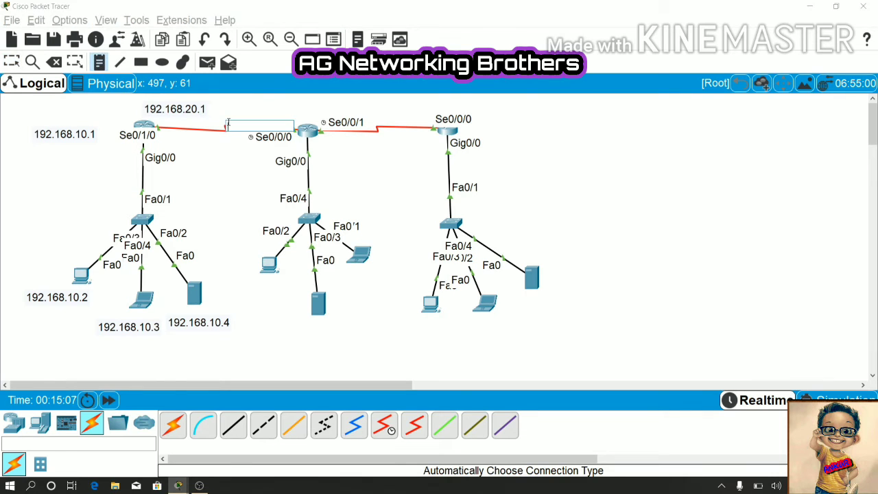
{"action": "key", "text": "ctrl+v"}
{"action": "key", "text": "BackSpace"}
{"action": "type", "text": "2"}
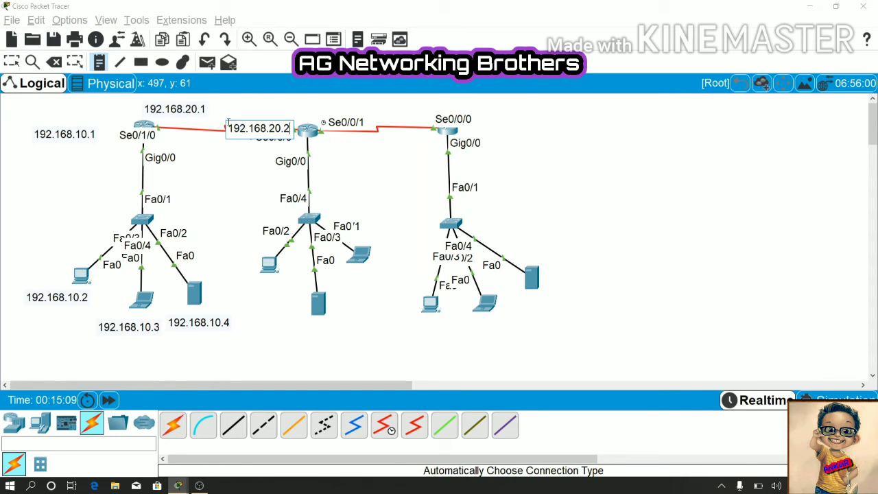
Step: Add a note reading 192.168.40.1 above the second router's Se0/0/1 port
{"action": "left_click", "coordinate": [322, 110]}
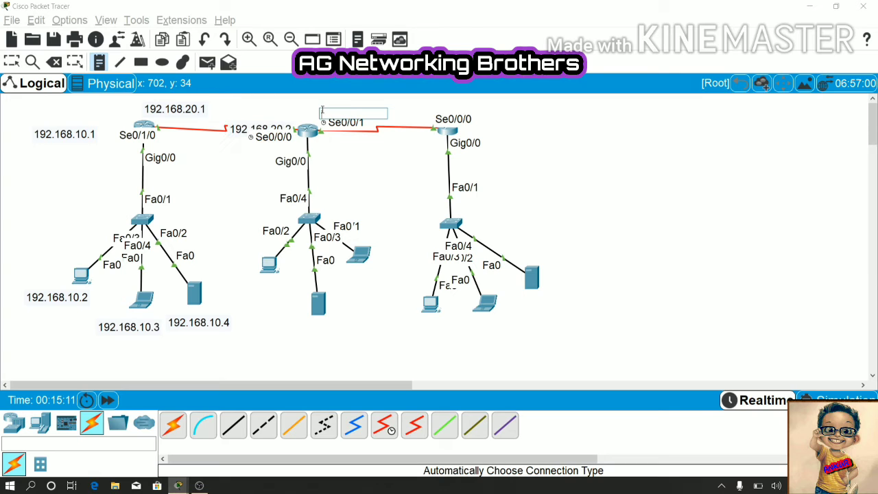
{"action": "key", "text": "ctrl+v"}
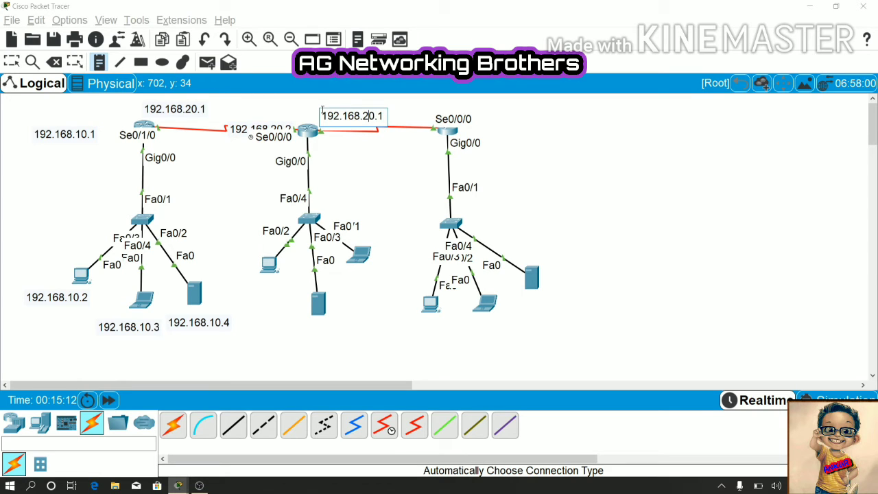
{"action": "key", "text": "BackSpace"}
{"action": "type", "text": "4"}
Step: Add a note reading 192.168.40.2 above the third router's Se0/0/0 port
{"action": "left_click", "coordinate": [410, 102]}
{"action": "key", "text": "ctrl+v"}
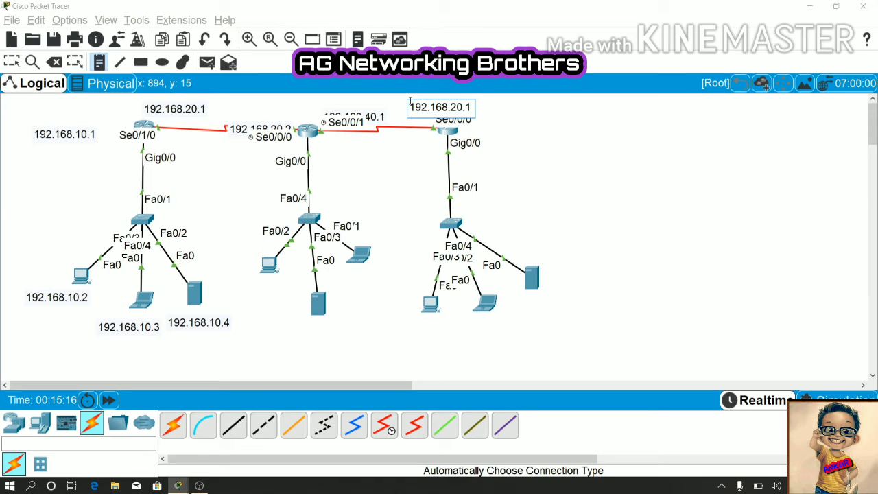
{"action": "key", "text": "BackSpace"}
{"action": "key", "text": "BackSpace"}
{"action": "key", "text": "BackSpace"}
{"action": "type", "text": "40.2"}
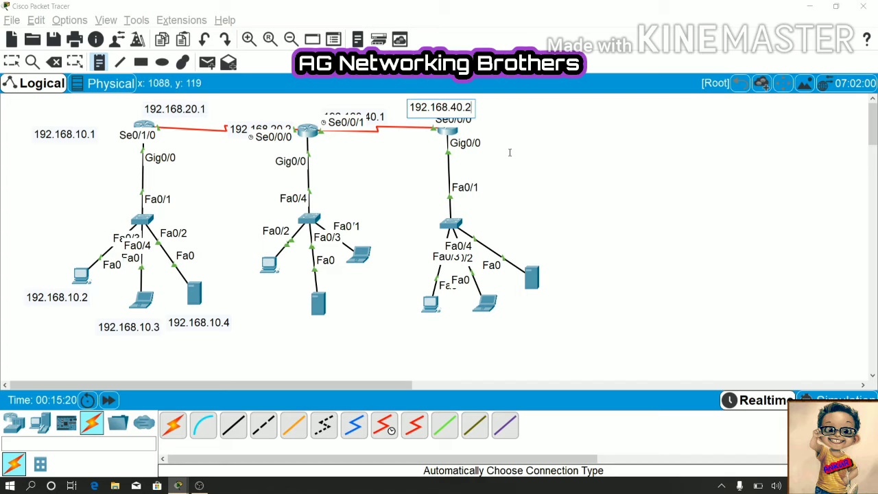
Step: Place a note reading 192.168.50.1 in the empty area right of the third router
{"action": "left_click", "coordinate": [539, 151]}
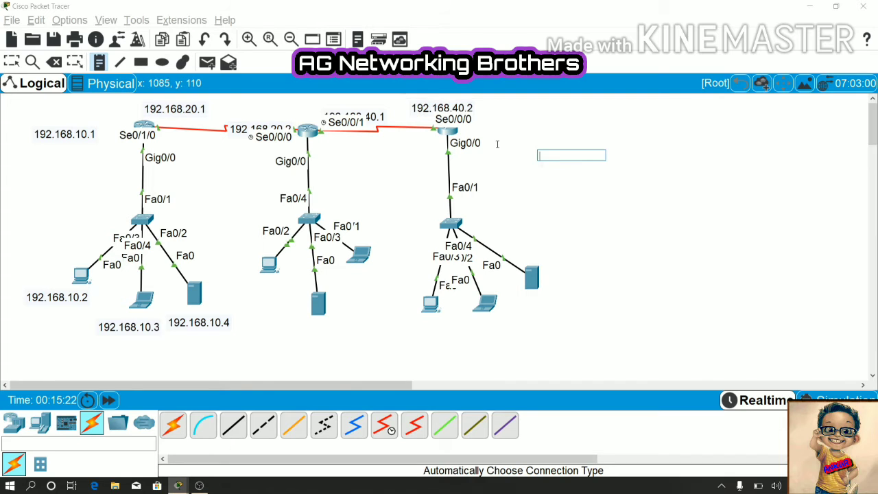
{"action": "key", "text": "ctrl+v"}
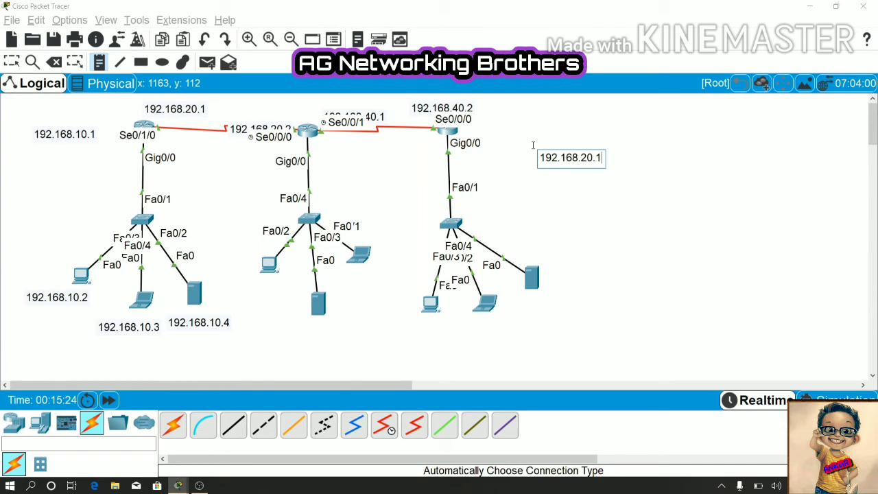
{"action": "key", "text": "BackSpace"}
{"action": "key", "text": "BackSpace"}
{"action": "type", "text": "50"}
Step: Place a note reading 192.168.30.1 between the second and third routers' Ethernet links
{"action": "left_click", "coordinate": [346, 171]}
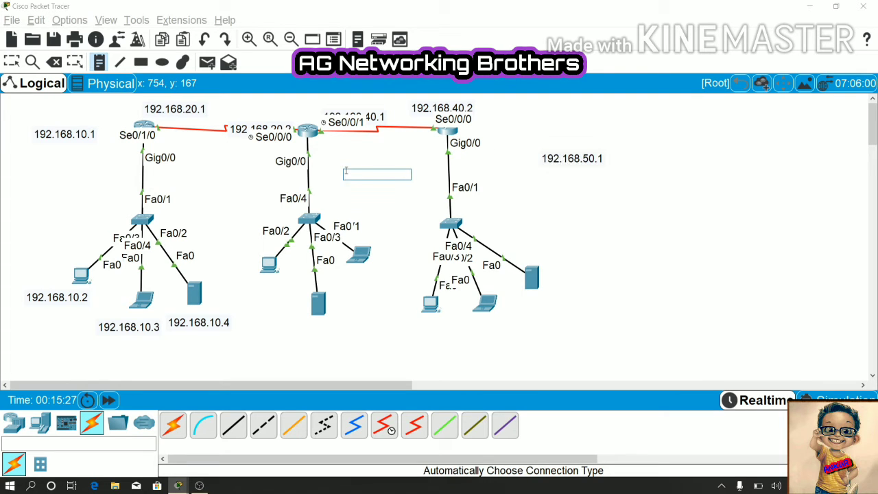
{"action": "key", "text": "ctrl+v"}
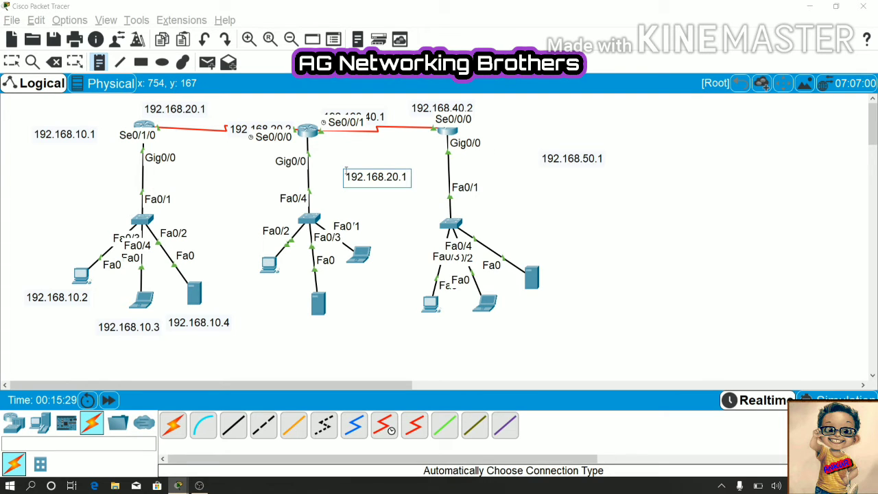
{"action": "key", "text": "Left"}
{"action": "key", "text": "Left"}
{"action": "key", "text": "Left"}
{"action": "key", "text": "BackSpace"}
{"action": "type", "text": "3"}
{"action": "key", "text": "Escape"}
Step: Move the 192.168.30.1, 50.1, 40.1, 40.2, 20.2 and 10.1 labels next to their matching router interfaces
{"action": "left_click_drag", "start_coordinate": [378, 177], "coordinate": [347, 151]}
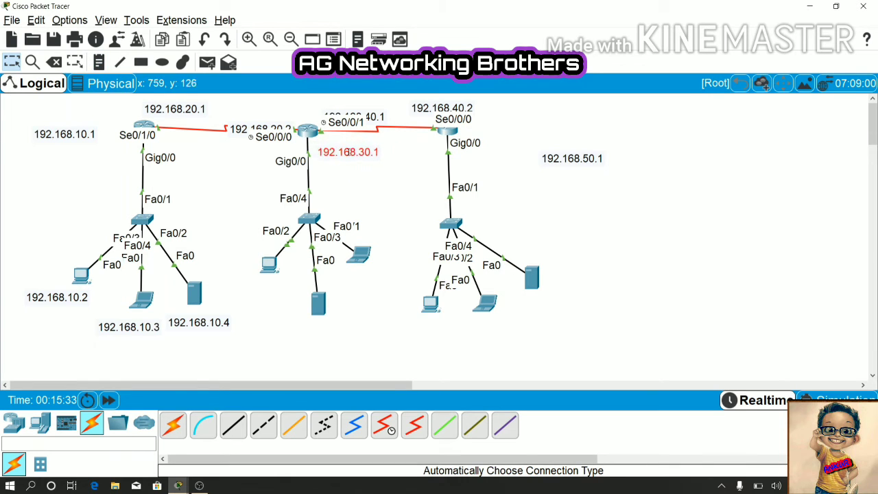
{"action": "left_click_drag", "start_coordinate": [541, 163], "coordinate": [455, 153]}
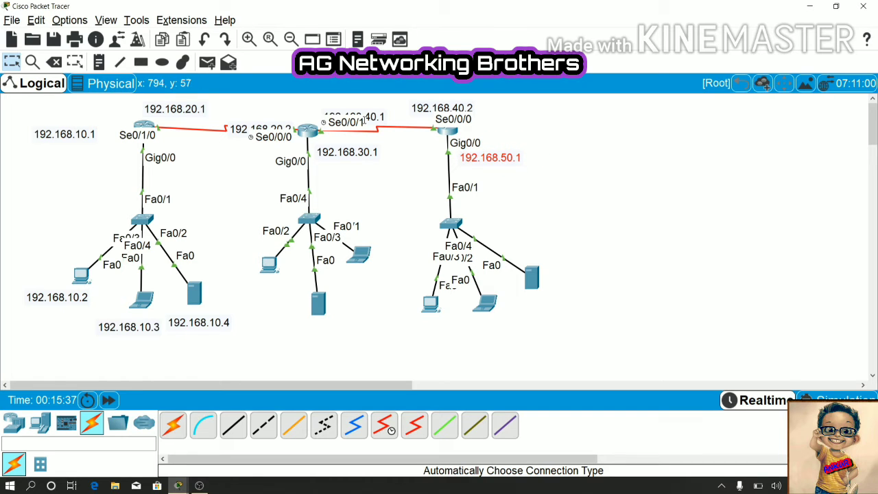
{"action": "left_click_drag", "start_coordinate": [361, 118], "coordinate": [351, 111]}
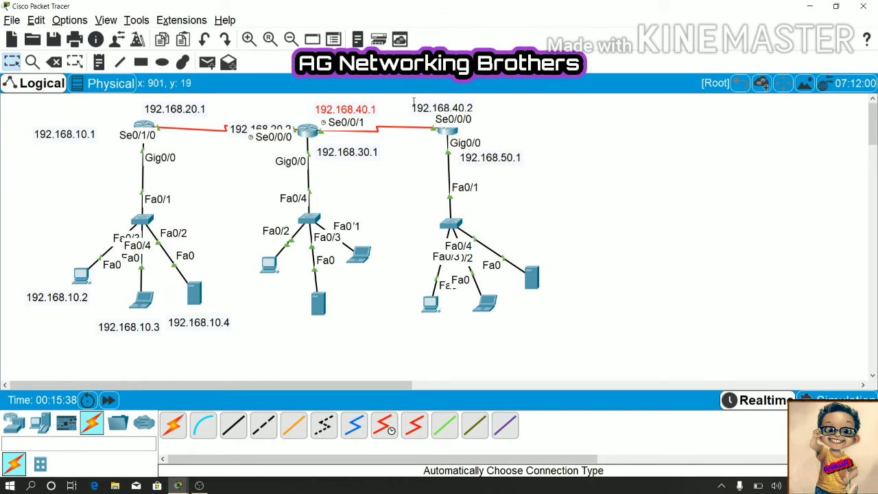
{"action": "left_click_drag", "start_coordinate": [413, 102], "coordinate": [397, 104]}
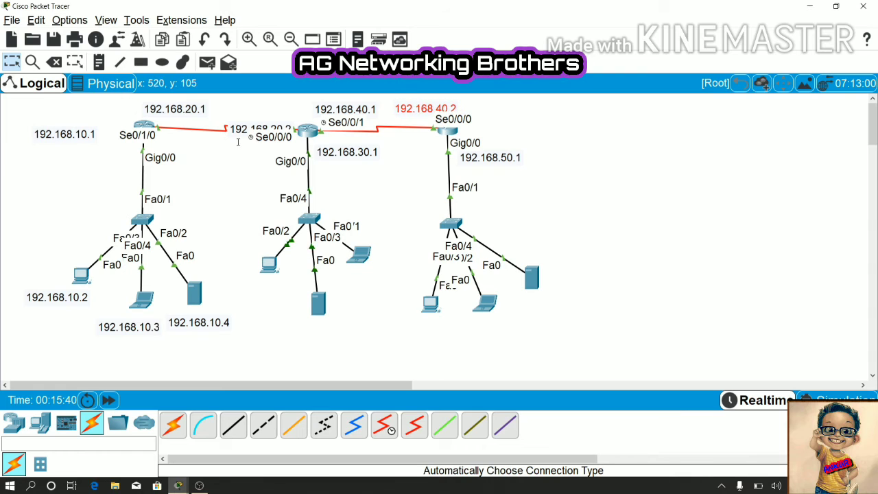
{"action": "left_click_drag", "start_coordinate": [243, 126], "coordinate": [192, 110]}
{"action": "left_click_drag", "start_coordinate": [87, 134], "coordinate": [119, 147]}
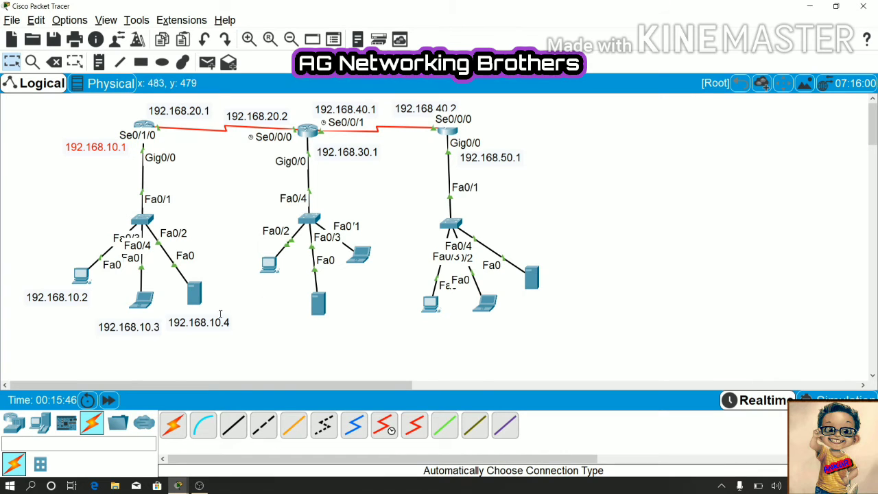
Step: Copy the text of the 192.168.10.2 label below the first network's PC
{"action": "left_click", "coordinate": [89, 299]}
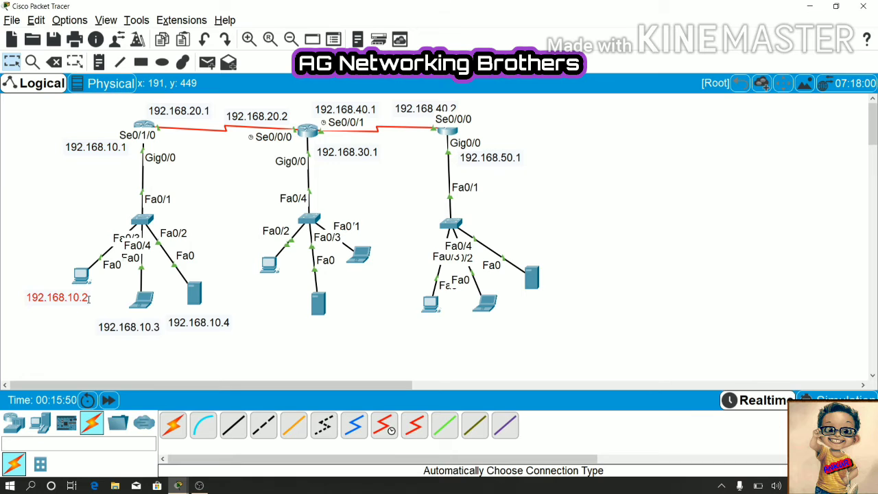
{"action": "left_click", "coordinate": [88, 298]}
{"action": "key", "text": "ctrl+c"}
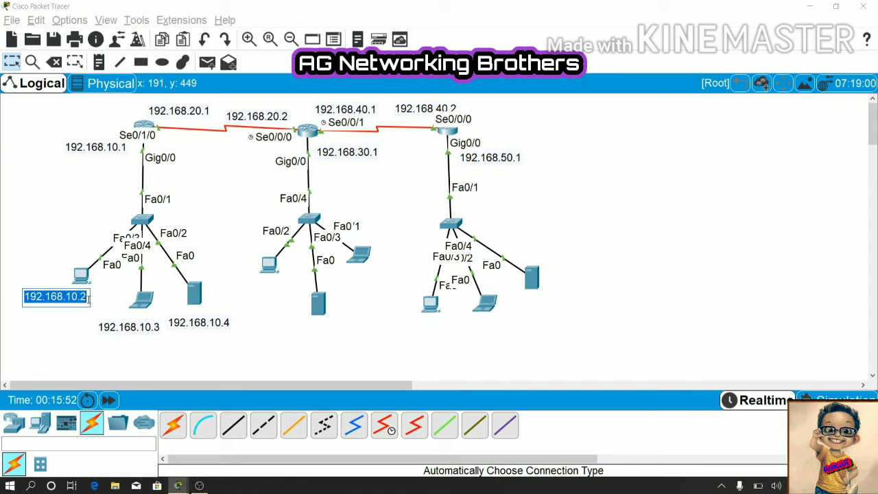
{"action": "left_click", "coordinate": [259, 295]}
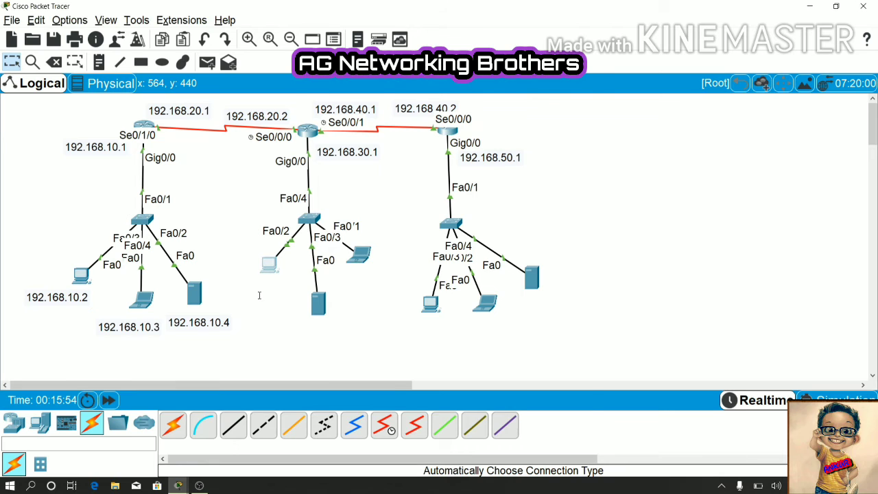
Step: Add a note reading 192.168.30.2 below the middle network's PC, based on the copied address
{"action": "left_click", "coordinate": [271, 262]}
{"action": "left_click", "coordinate": [580, 64]}
{"action": "left_click", "coordinate": [100, 63]}
{"action": "left_click", "coordinate": [262, 296]}
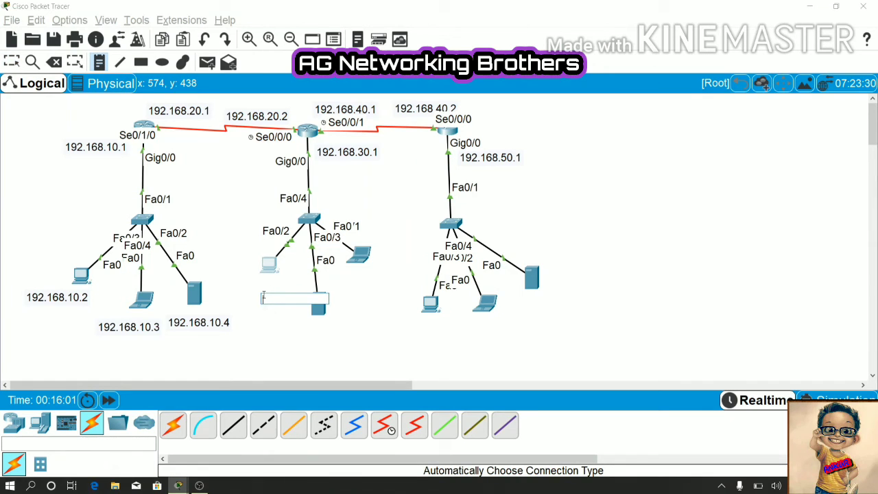
{"action": "key", "text": "ctrl+v"}
{"action": "key", "text": "Left"}
{"action": "key", "text": "Left"}
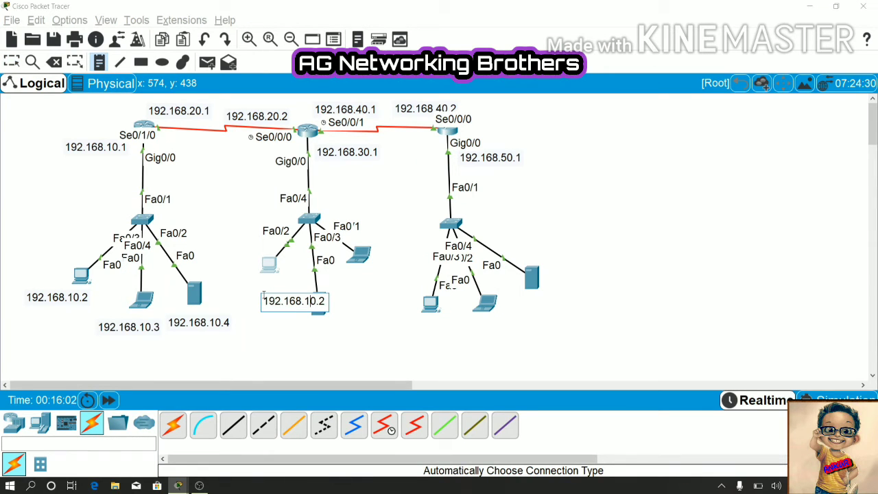
{"action": "key", "text": "BackSpace"}
{"action": "type", "text": "3"}
Step: Copy the 192.168.30.2 text and place a note reading 192.168.30.3 below the middle network's server
{"action": "key", "text": "ctrl+a"}
{"action": "key", "text": "ctrl+c"}
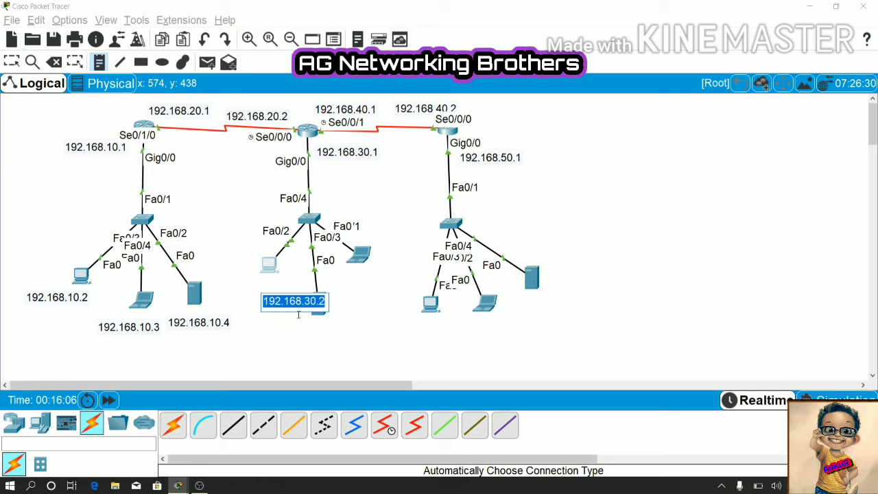
{"action": "left_click", "coordinate": [329, 344]}
{"action": "key", "text": "ctrl+v"}
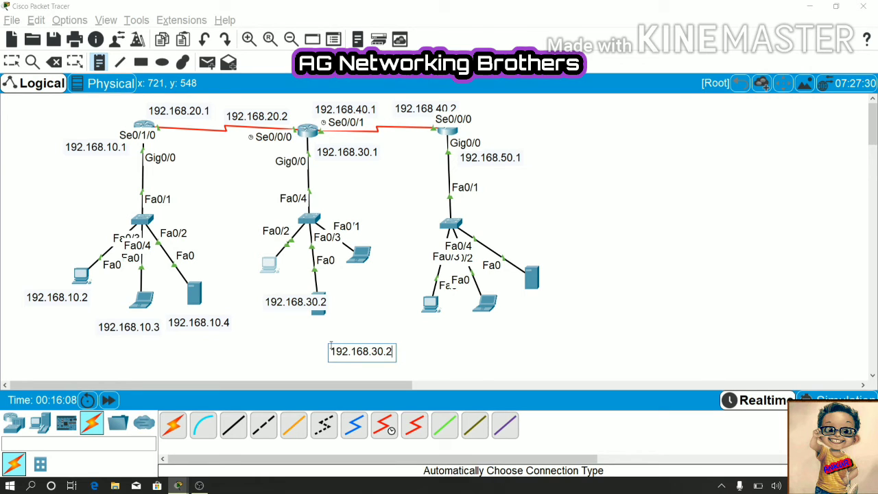
Step: Add a note reading 192.168.30.4 below the middle network's laptop
{"action": "left_click", "coordinate": [365, 303]}
{"action": "key", "text": "ctrl+v"}
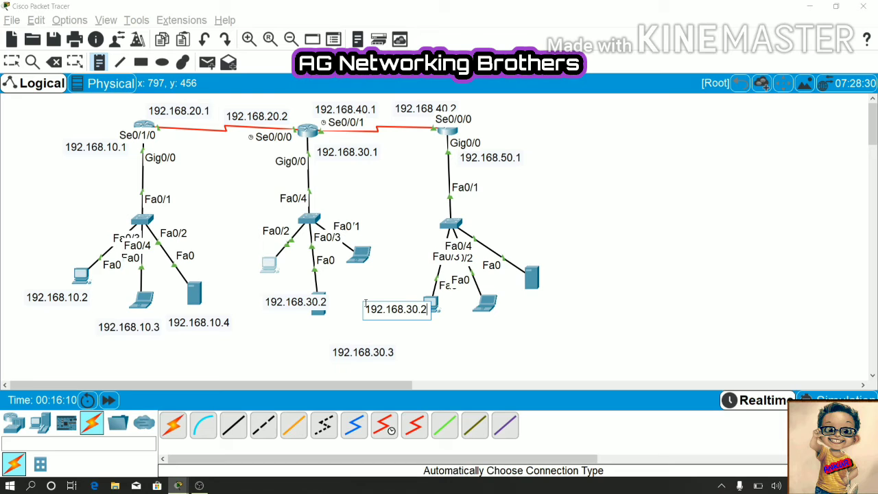
{"action": "key", "text": "BackSpace"}
{"action": "type", "text": "4"}
Step: Add two notes reading 192.168.50.2 below the third network's PC and laptop, based on the copied address
{"action": "left_click", "coordinate": [458, 347]}
{"action": "key", "text": "ctrl+v"}
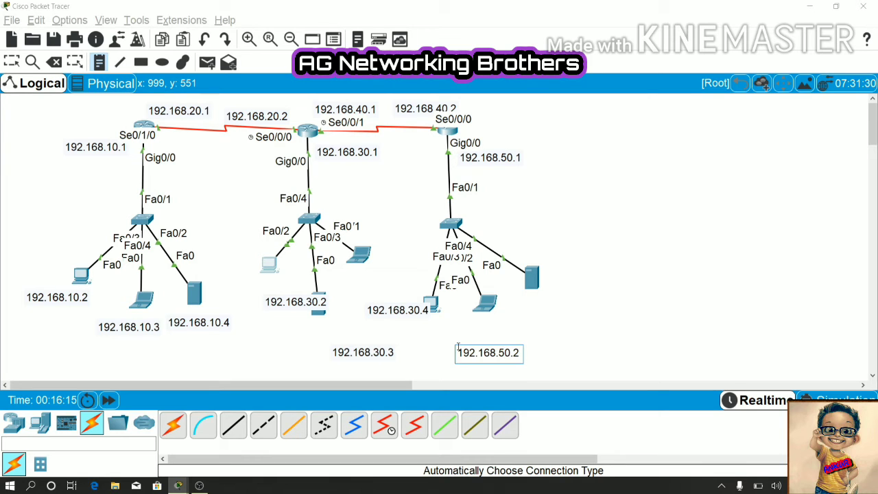
{"action": "left_click", "coordinate": [526, 330]}
{"action": "key", "text": "ctrl+v"}
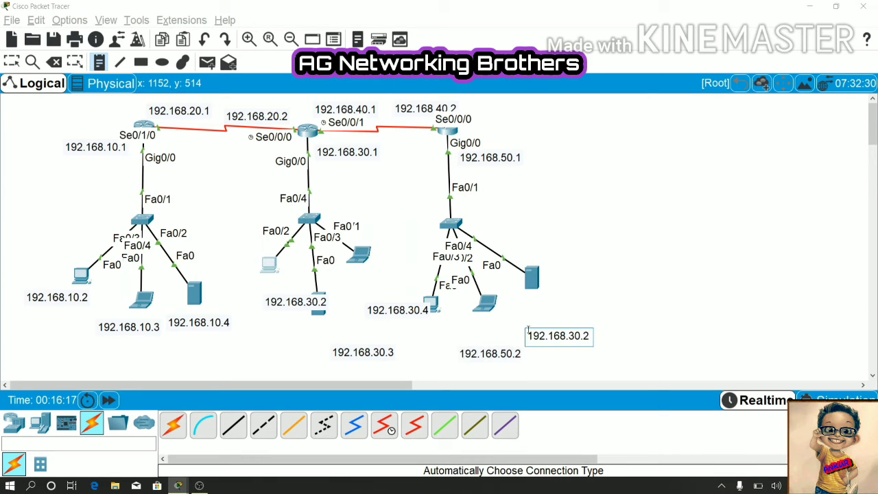
{"action": "key", "text": "BackSpace"}
{"action": "type", "text": "5"}
Step: Add a note reading 192.168.50.4 beside the third network's server
{"action": "left_click", "coordinate": [574, 281]}
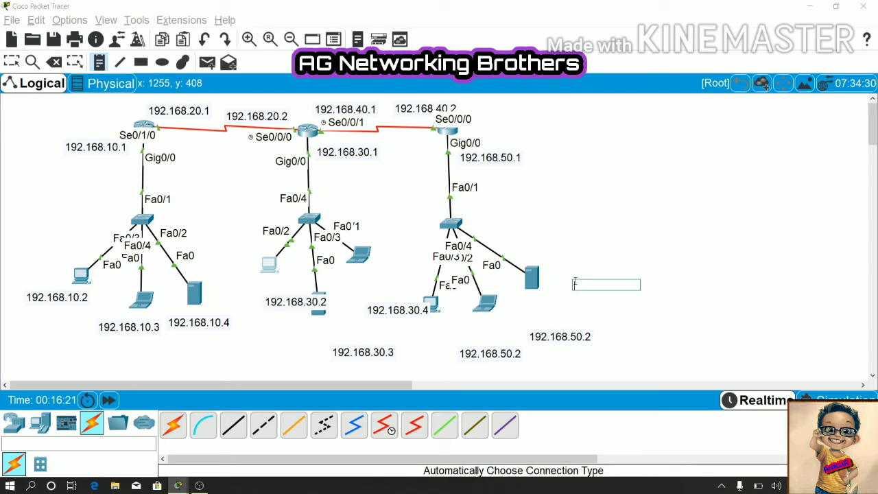
{"action": "key", "text": "ctrl+v"}
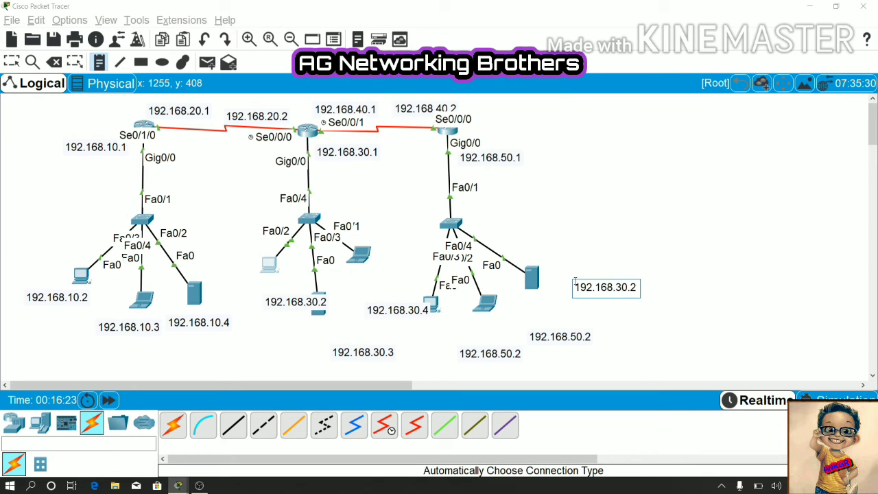
{"action": "key", "text": "BackSpace"}
{"action": "type", "text": "5"}
{"action": "key", "text": "BackSpace"}
{"action": "type", "text": "4"}
{"action": "left_click", "coordinate": [591, 338]}
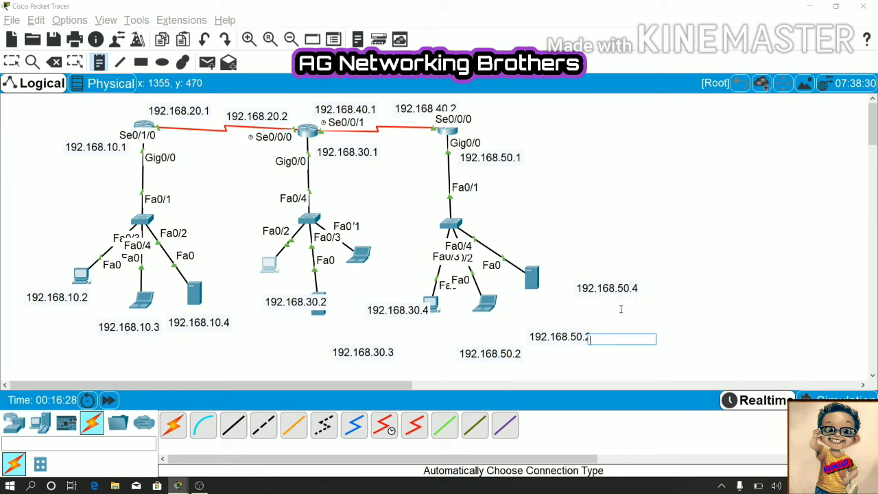
{"action": "key", "text": "Escape"}
Step: Change the duplicate 192.168.50.2 note near the third network's laptop to 192.168.50.3
{"action": "left_click", "coordinate": [594, 337]}
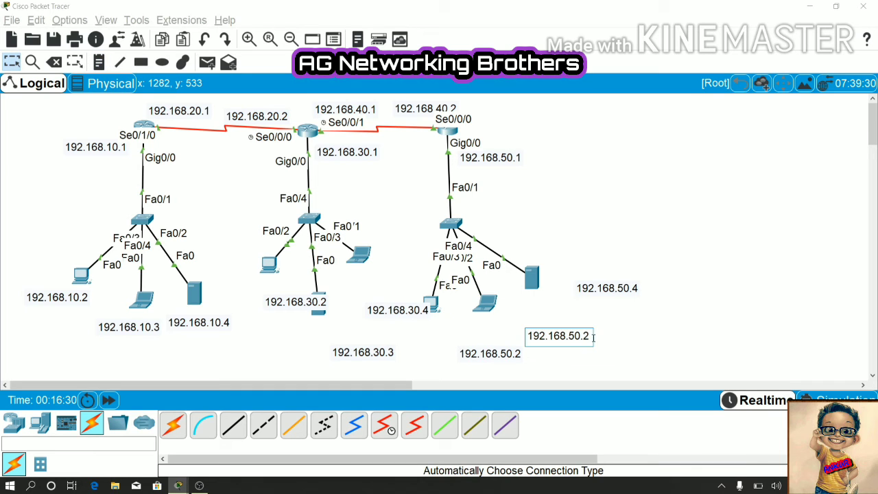
{"action": "key", "text": "BackSpace"}
{"action": "key", "text": "BackSpace"}
{"action": "type", "text": "3"}
{"action": "key", "text": "Escape"}
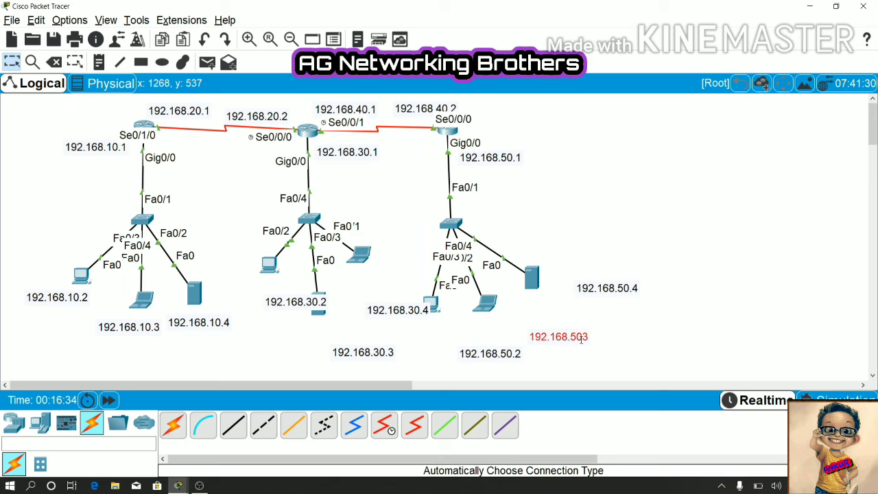
{"action": "left_click", "coordinate": [581, 339]}
{"action": "type", "text": "."}
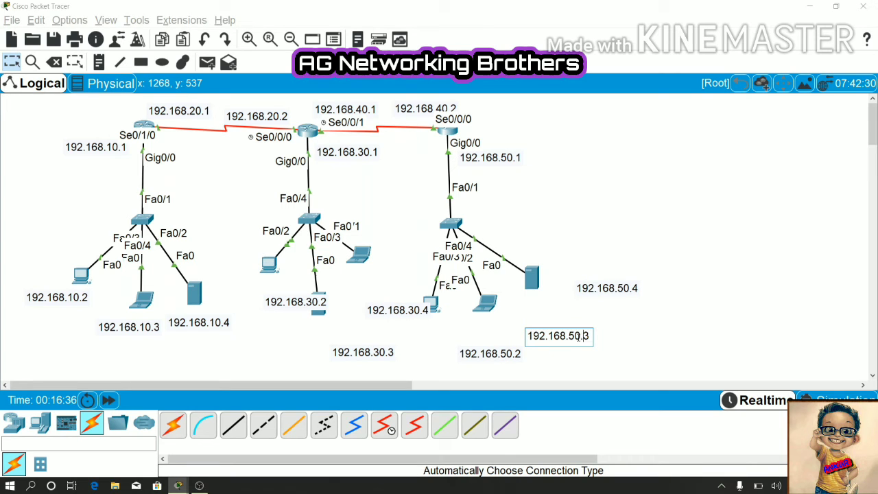
{"action": "left_click", "coordinate": [657, 321]}
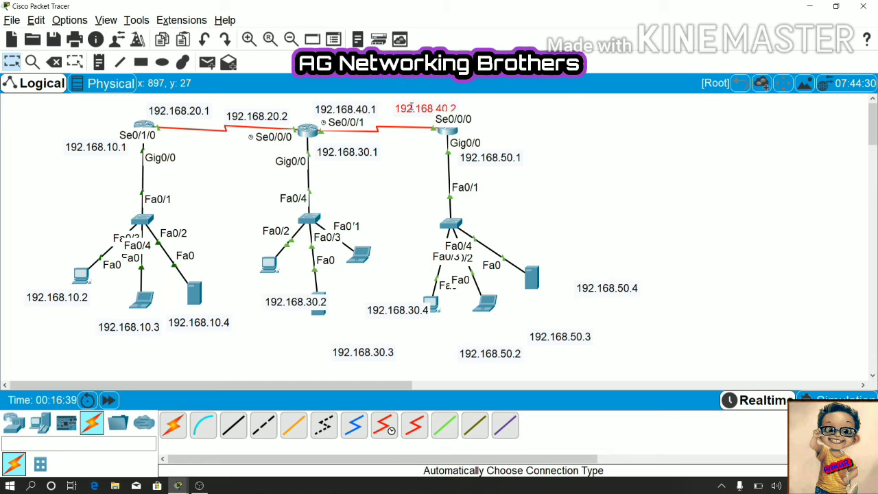
Step: Reposition the 192.168.40.2 label near the third router and place the middle network's address labels beneath their matching devices
{"action": "left_click_drag", "start_coordinate": [411, 108], "coordinate": [426, 83]}
{"action": "left_click_drag", "start_coordinate": [429, 111], "coordinate": [427, 116]}
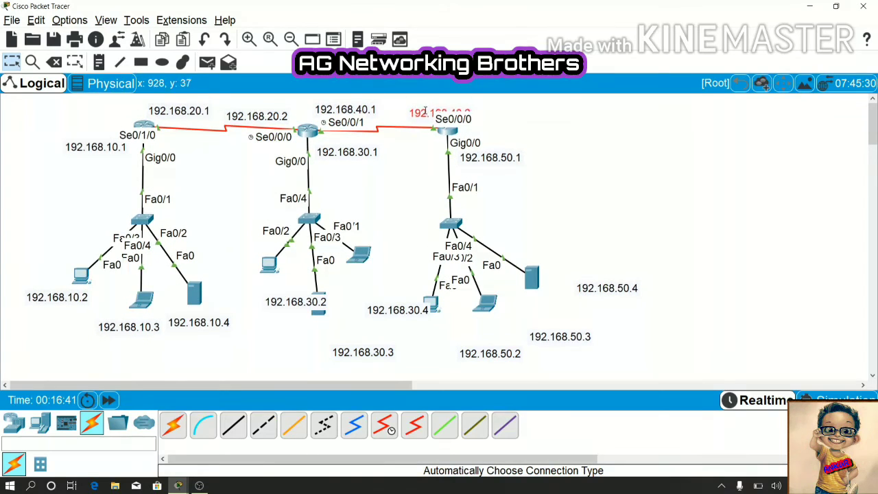
{"action": "left_click_drag", "start_coordinate": [289, 302], "coordinate": [260, 282]}
{"action": "left_click_drag", "start_coordinate": [364, 353], "coordinate": [351, 275]}
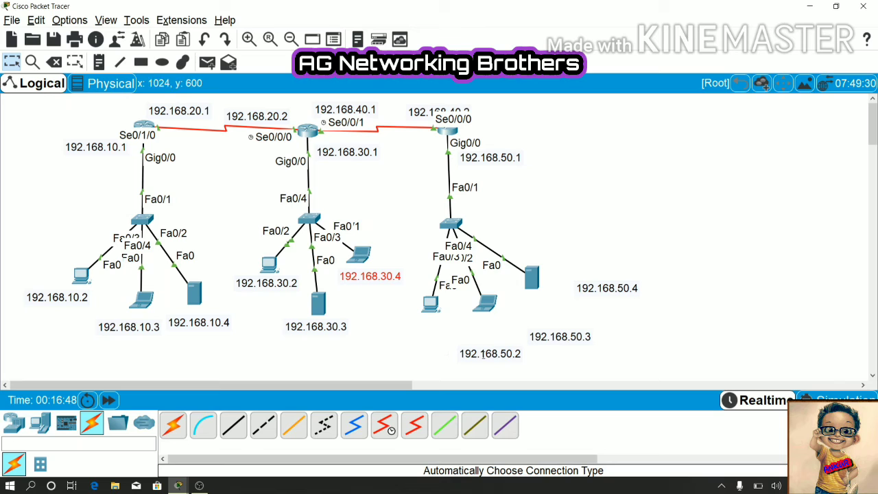
Step: Move the 192.168.50.2, 192.168.50.3 and 192.168.50.4 labels next to the third network's PC, laptop and server
{"action": "left_click_drag", "start_coordinate": [482, 353], "coordinate": [417, 323]}
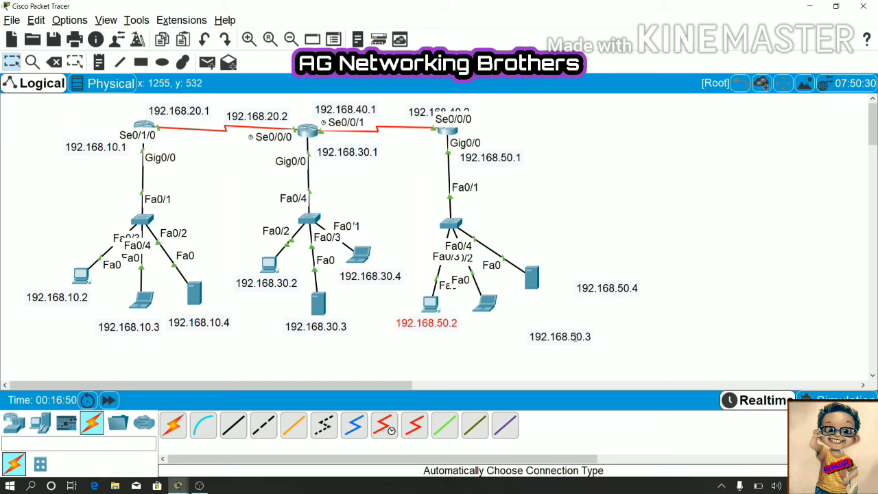
{"action": "left_click_drag", "start_coordinate": [560, 336], "coordinate": [497, 323]}
{"action": "left_click_drag", "start_coordinate": [625, 288], "coordinate": [593, 280]}
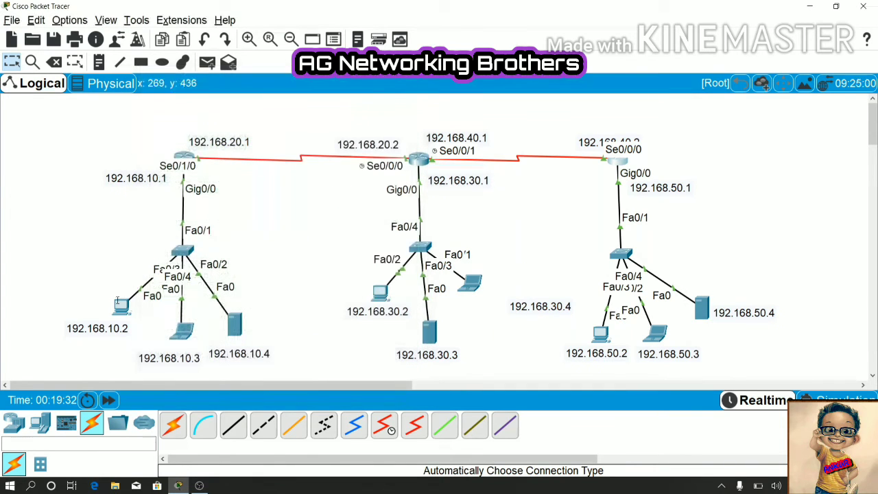
Step: Open the IP configuration of the first network's PC and set its static IP address to 192.168.10.2
{"action": "left_click", "coordinate": [118, 303]}
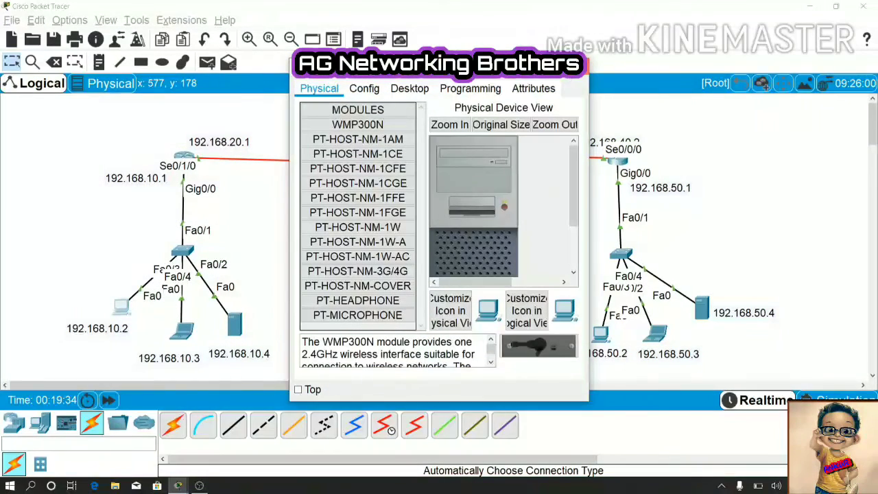
{"action": "left_click", "coordinate": [581, 64]}
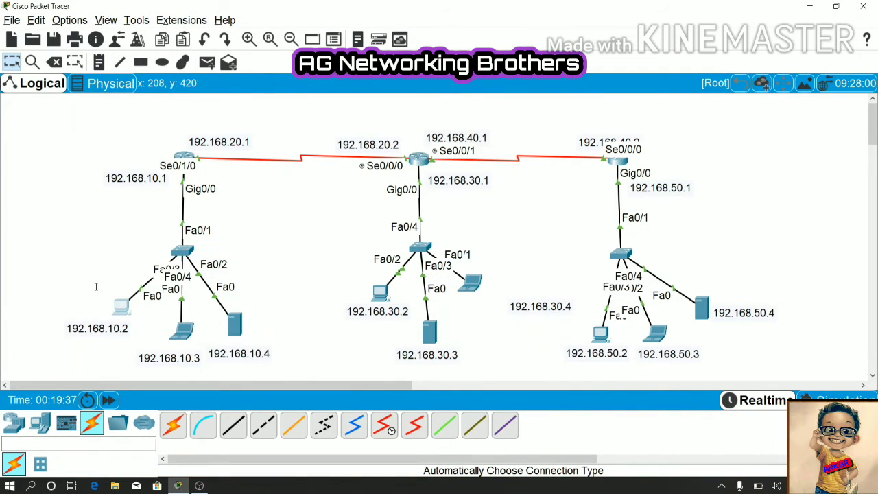
{"action": "left_click", "coordinate": [119, 302]}
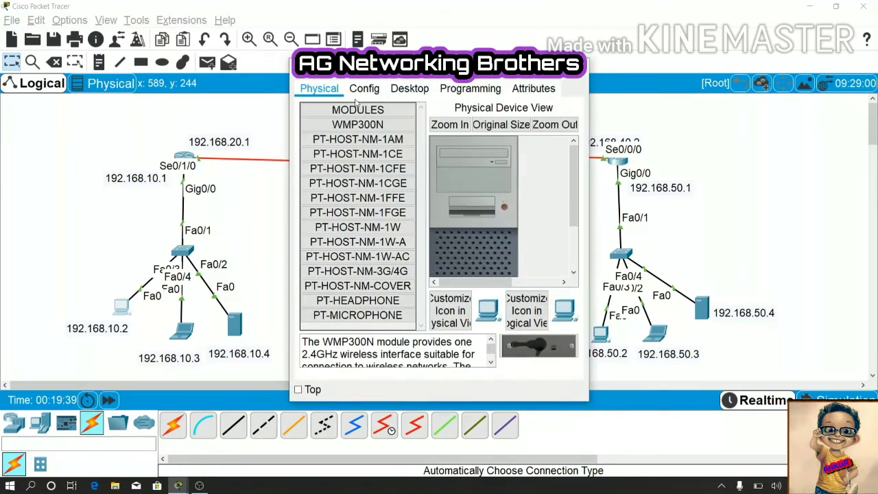
{"action": "left_click", "coordinate": [406, 93]}
{"action": "left_click", "coordinate": [335, 137]}
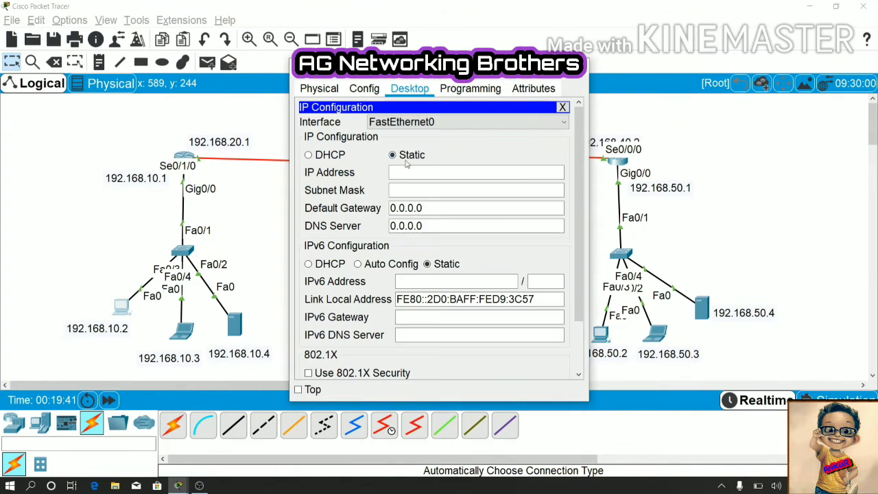
{"action": "left_click", "coordinate": [430, 172]}
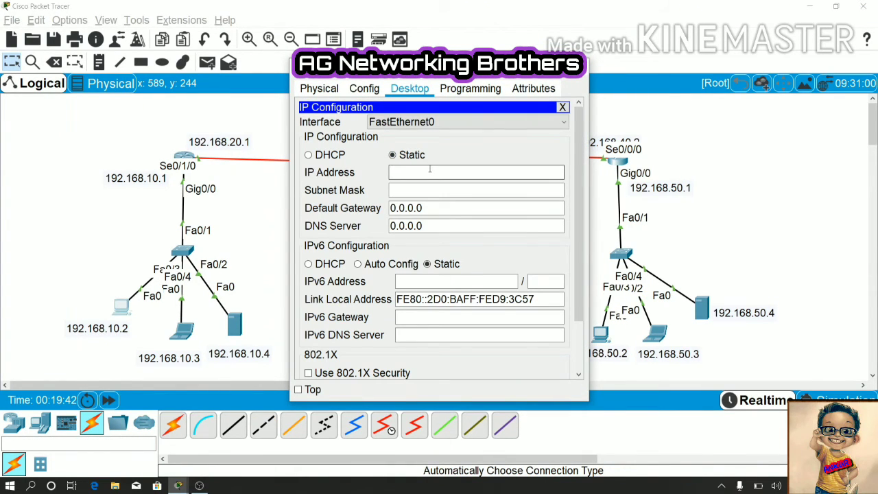
{"action": "type", "text": "192.168.10.1"}
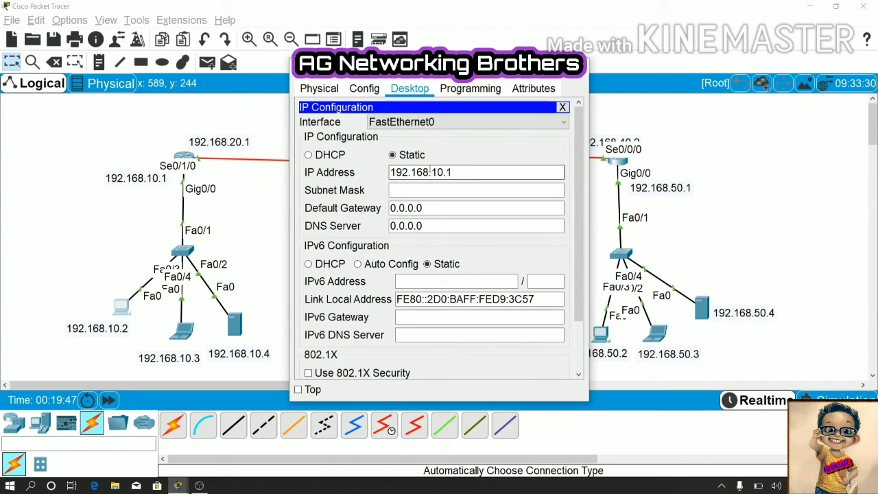
{"action": "key", "text": "ctrl+a"}
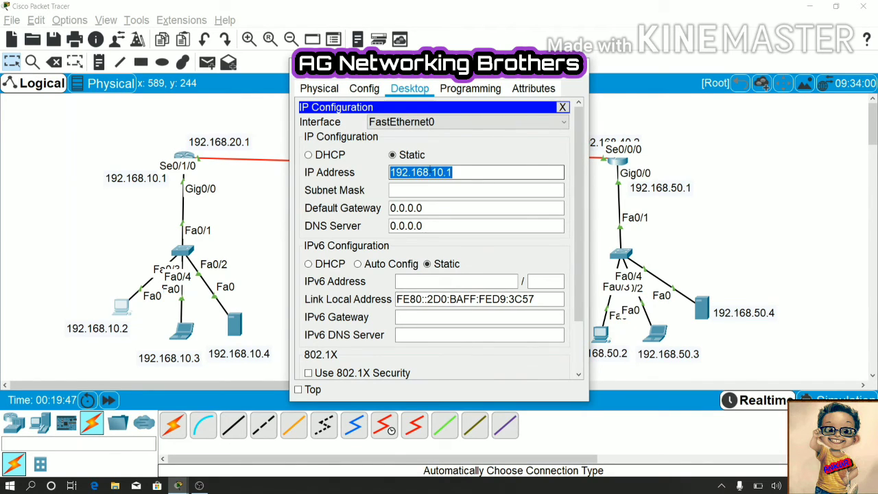
{"action": "key", "text": "Right"}
{"action": "key", "text": "BackSpace"}
{"action": "type", "text": "2"}
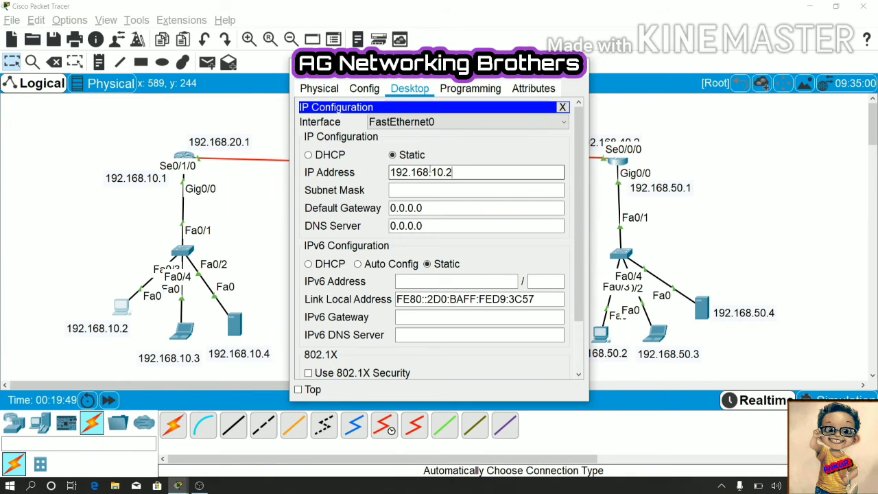
Step: Give the first network's PC subnet mask 255.255.255.0 and default gateway 192.168.10.1, and close its window
{"action": "key", "text": "Tab"}
{"action": "key", "text": "Tab"}
{"action": "type", "text": "192.168.10.1"}
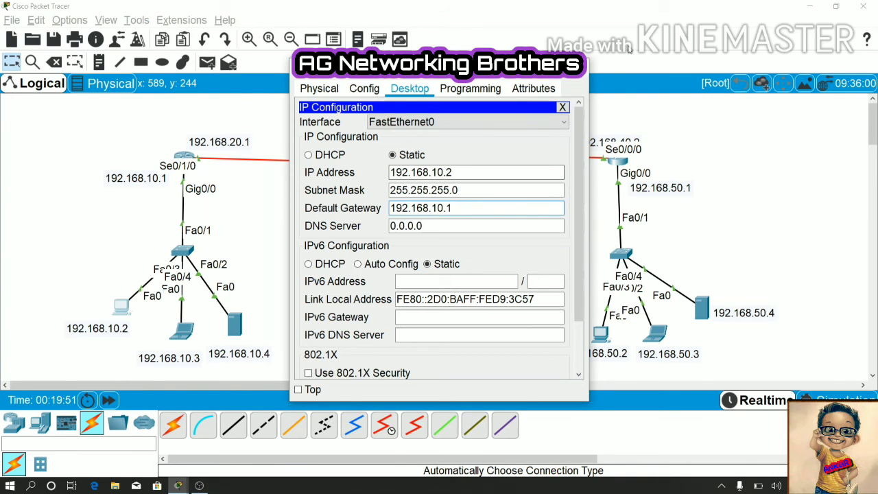
{"action": "left_click", "coordinate": [575, 66]}
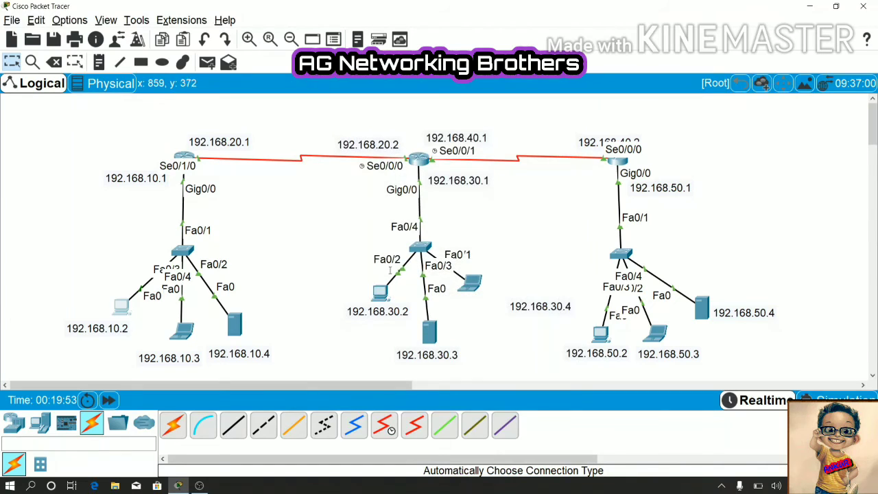
Step: Open the IP configuration of the middle network's PC and set its static IP address to 192.168.30.2
{"action": "left_click", "coordinate": [384, 296]}
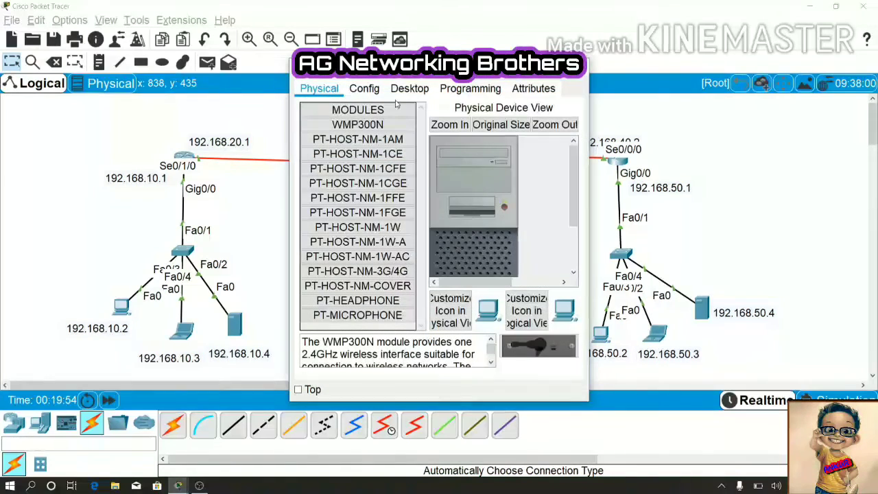
{"action": "left_click", "coordinate": [409, 89]}
{"action": "left_click", "coordinate": [332, 130]}
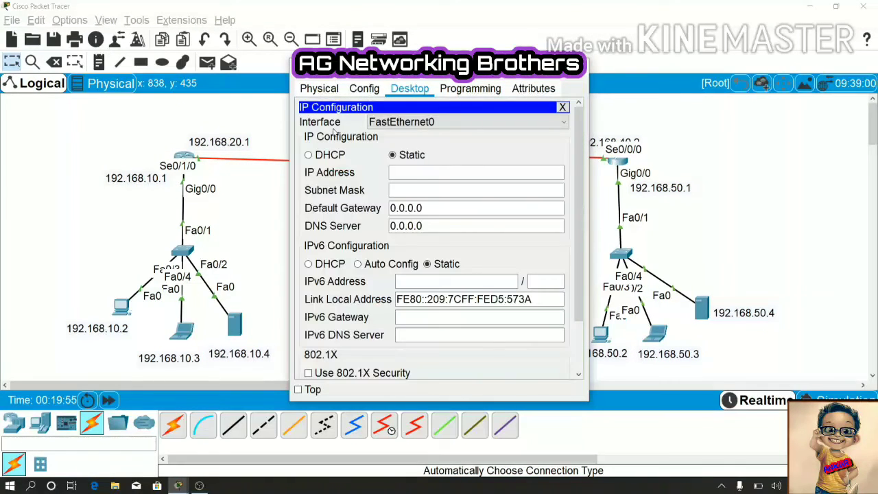
{"action": "left_click", "coordinate": [411, 172]}
{"action": "type", "text": "192.168.10.1"}
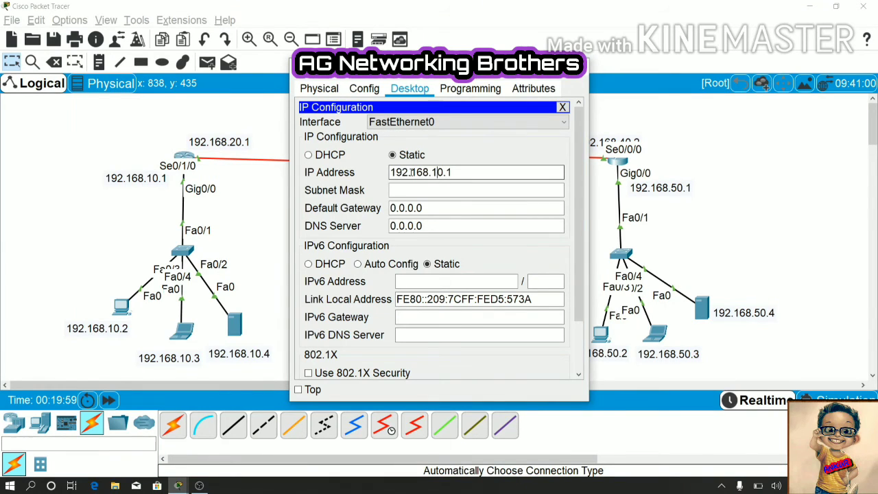
{"action": "key", "text": "BackSpace"}
{"action": "type", "text": "3"}
{"action": "double_click", "coordinate": [410, 172]}
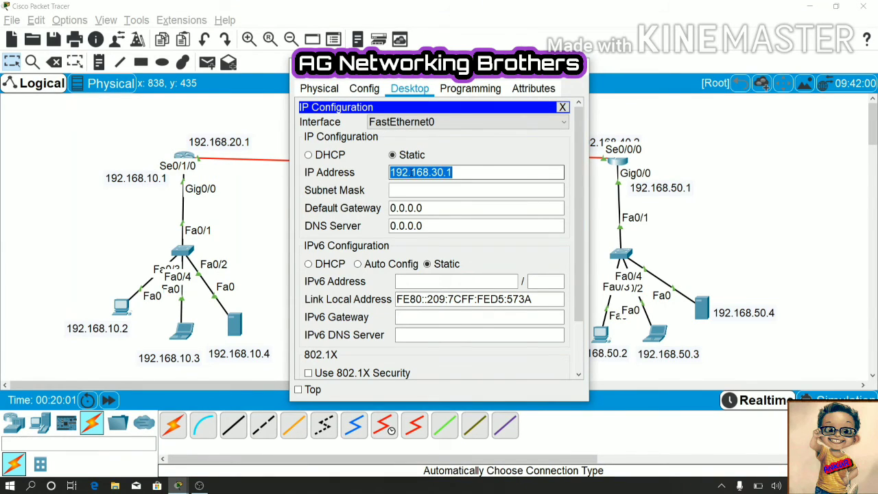
{"action": "key", "text": "End"}
{"action": "key", "text": "BackSpace"}
{"action": "type", "text": "2"}
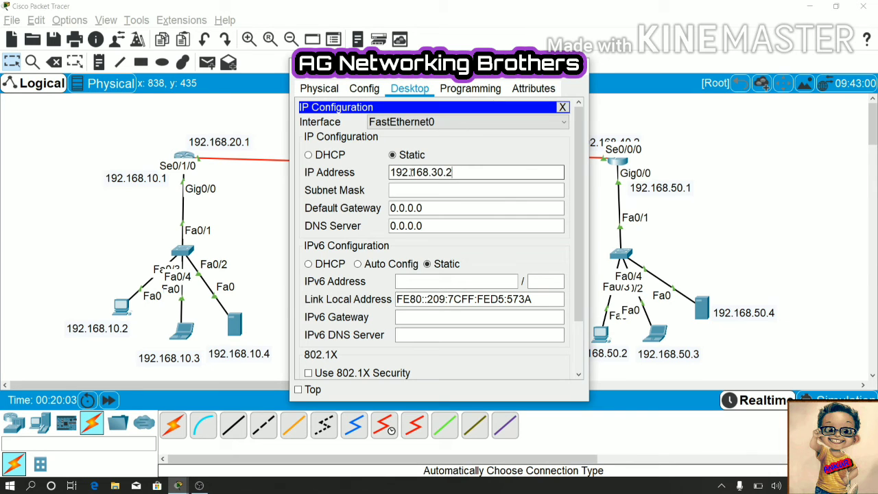
Step: Give the middle network's PC subnet mask 255.255.255.0 and default gateway 192.168.30.1, and close its window
{"action": "key", "text": "Tab"}
{"action": "key", "text": "Tab"}
{"action": "type", "text": "192.168.30.1"}
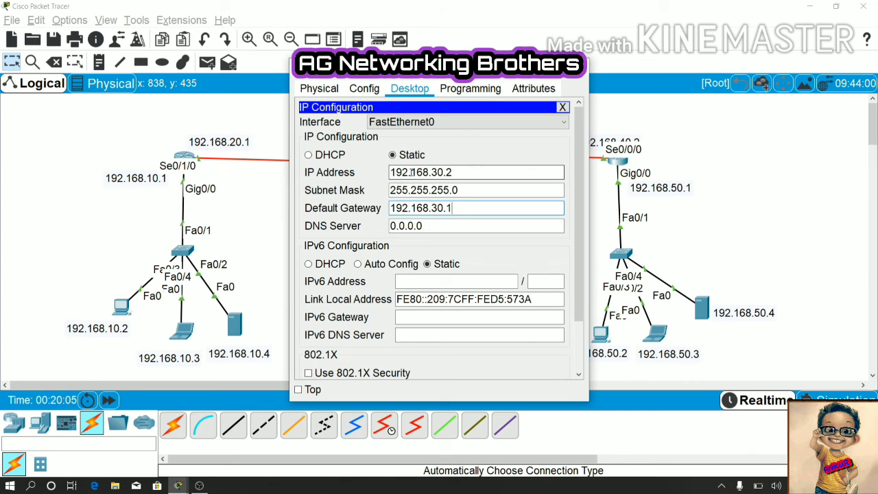
{"action": "left_click", "coordinate": [561, 107]}
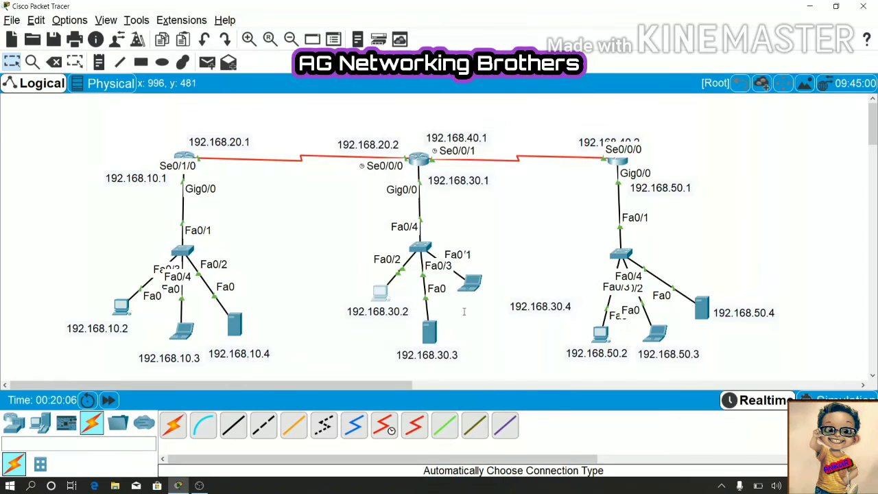
Step: Open the IP configuration of the third network's PC and set its static IP address to 192.168.50.2
{"action": "left_click", "coordinate": [601, 333]}
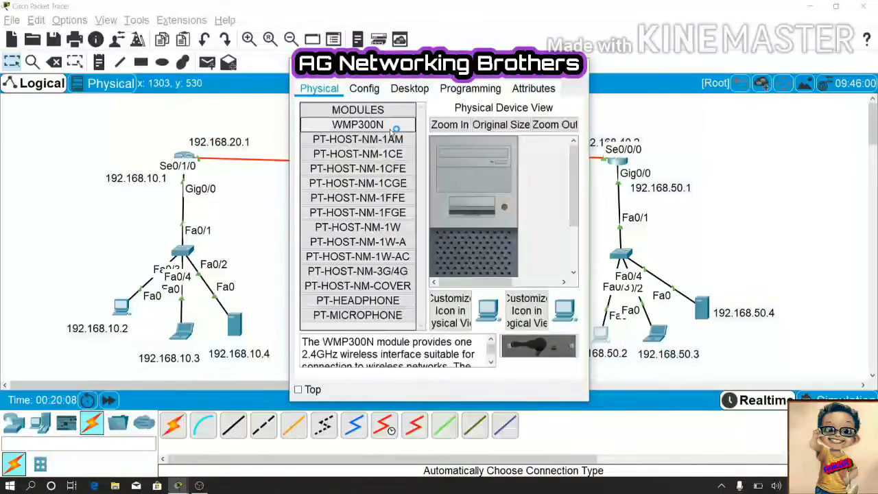
{"action": "left_click", "coordinate": [410, 90]}
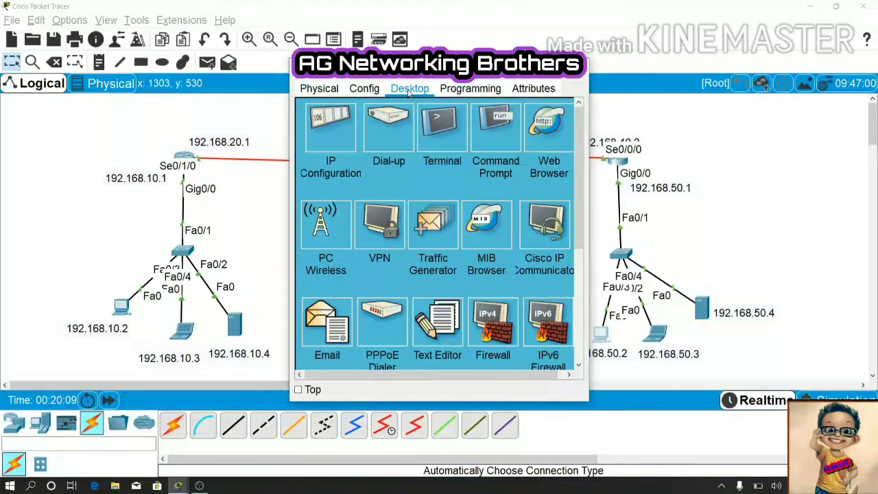
{"action": "left_click", "coordinate": [334, 132]}
{"action": "left_click", "coordinate": [412, 172]}
{"action": "type", "text": "192.168.30.1"}
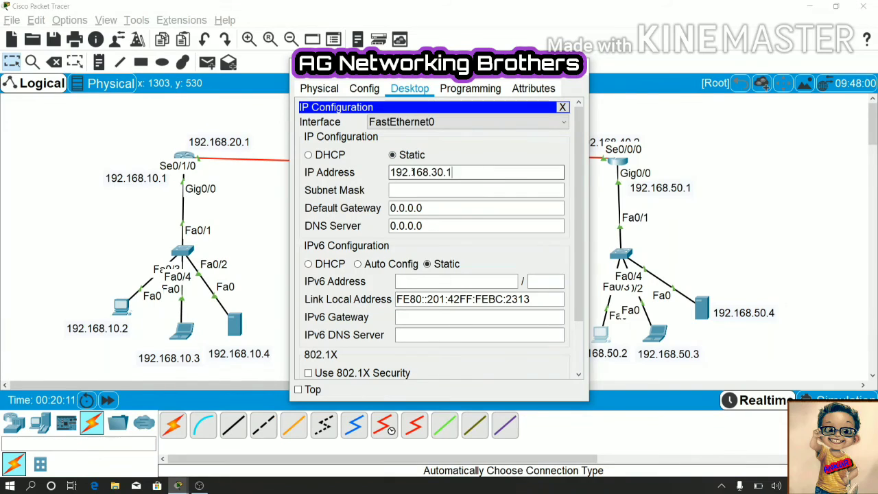
{"action": "key", "text": "BackSpace"}
{"action": "type", "text": "5"}
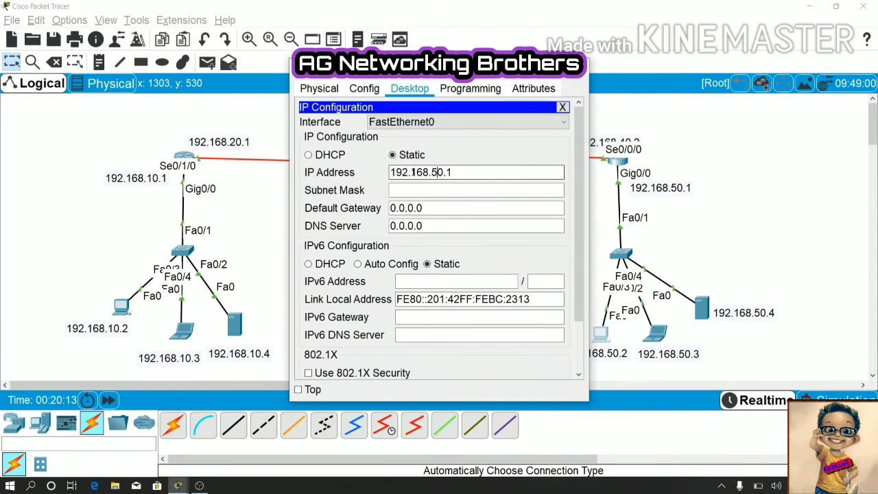
{"action": "triple_click", "coordinate": [412, 172]}
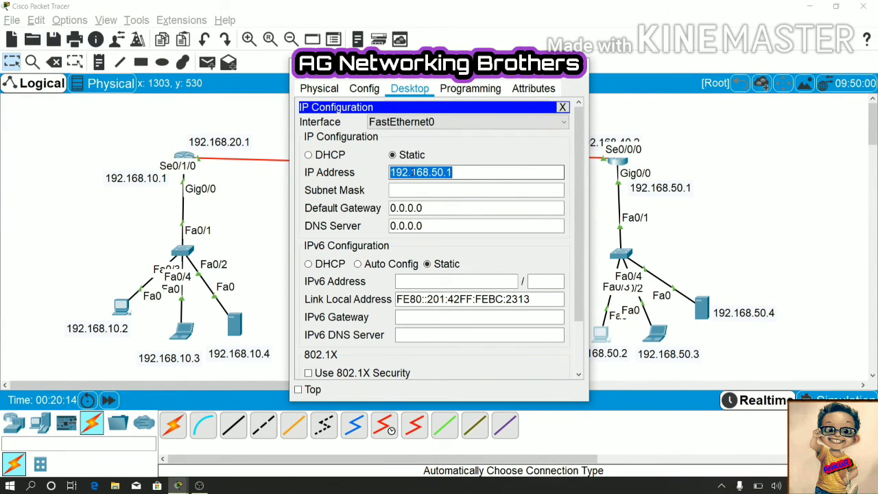
{"action": "key", "text": "End"}
{"action": "key", "text": "BackSpace"}
{"action": "type", "text": "2"}
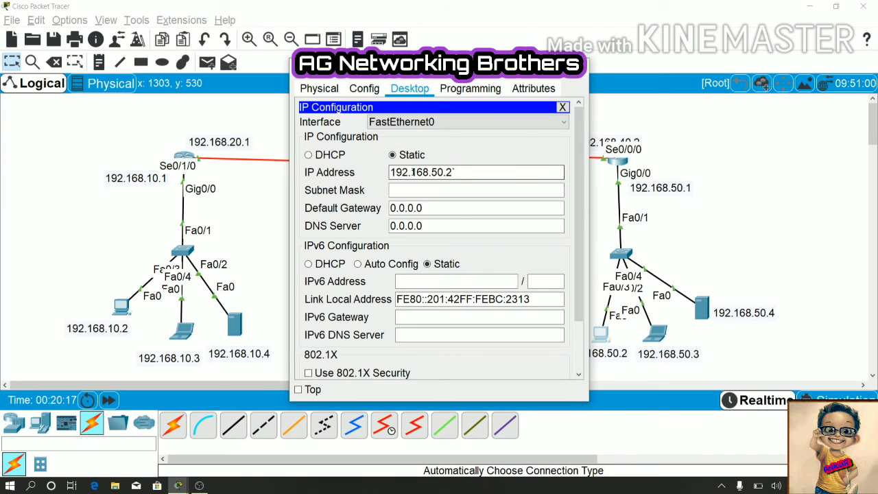
Step: Give the third network's PC subnet mask 255.255.255.0 and default gateway 192.168.50.1, and close its window
{"action": "key", "text": "Tab"}
{"action": "key", "text": "Tab"}
{"action": "type", "text": "192.168.50.1"}
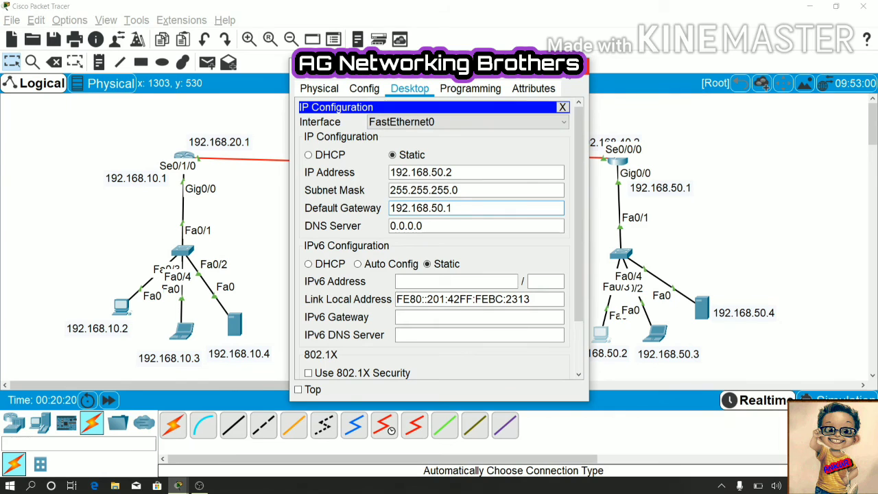
{"action": "left_click", "coordinate": [581, 65]}
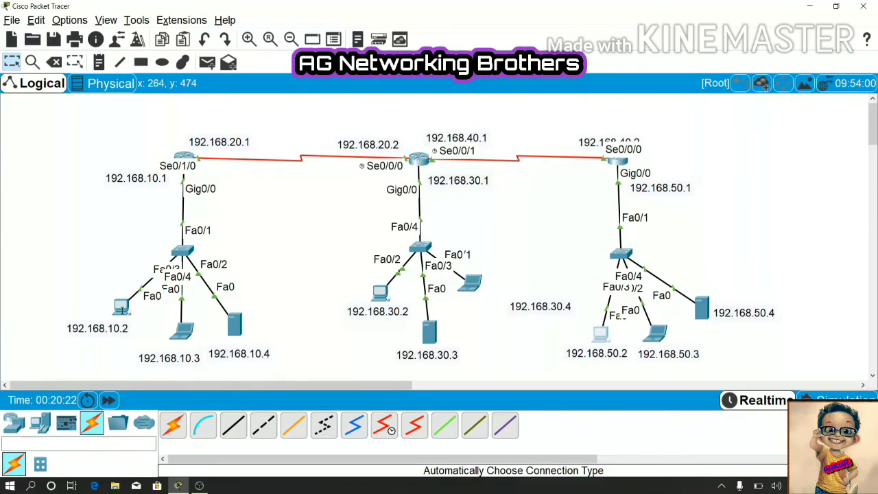
Step: Open the command prompt of the first network's PC and ping the middle network's PC at 192.168.30.2 twice
{"action": "mouse_move", "coordinate": [121, 307]}
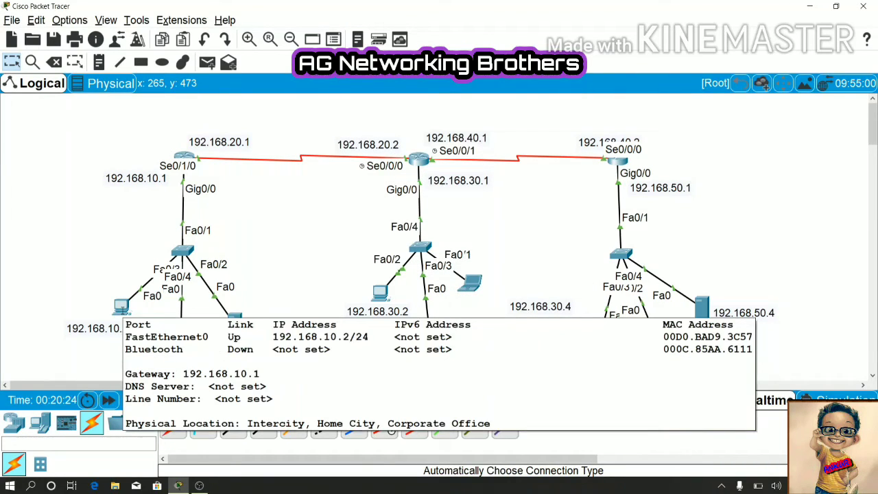
{"action": "left_click", "coordinate": [120, 306]}
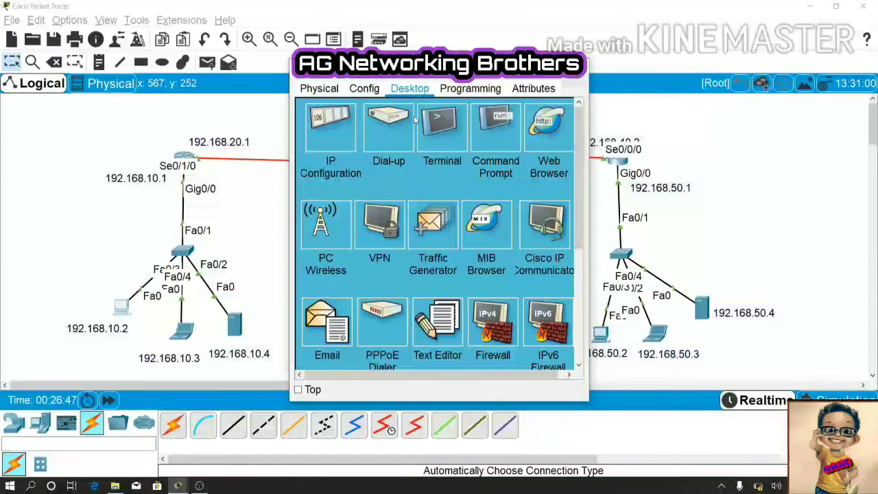
{"action": "left_click", "coordinate": [487, 137]}
{"action": "type", "text": "ping "}
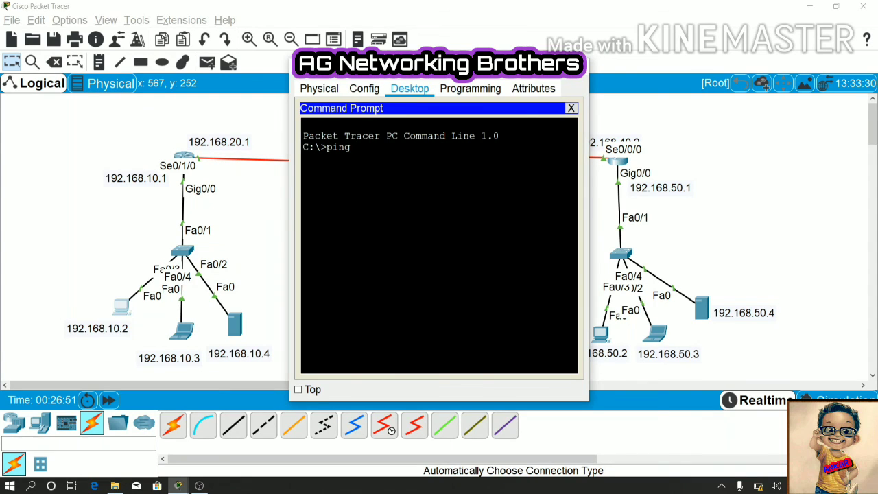
{"action": "type", "text": "192.168.30.2"}
{"action": "key", "text": "Return"}
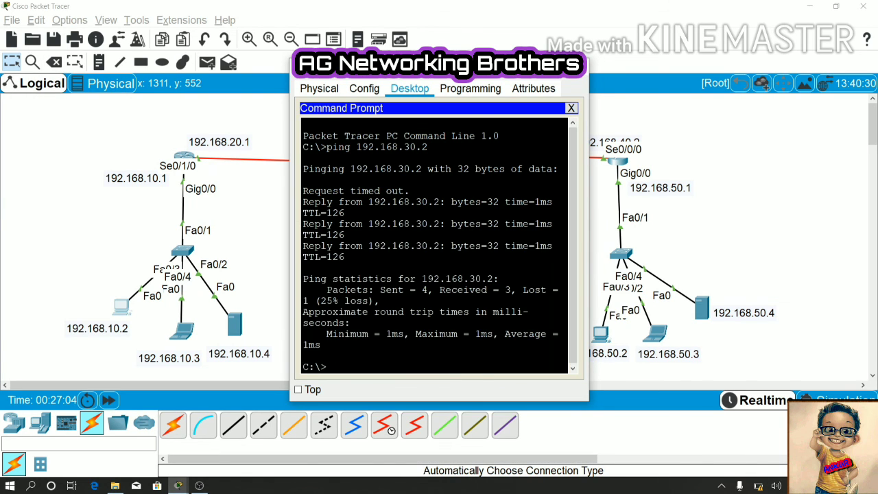
{"action": "type", "text": "ping 192.168.30.2"}
{"action": "key", "text": "Return"}
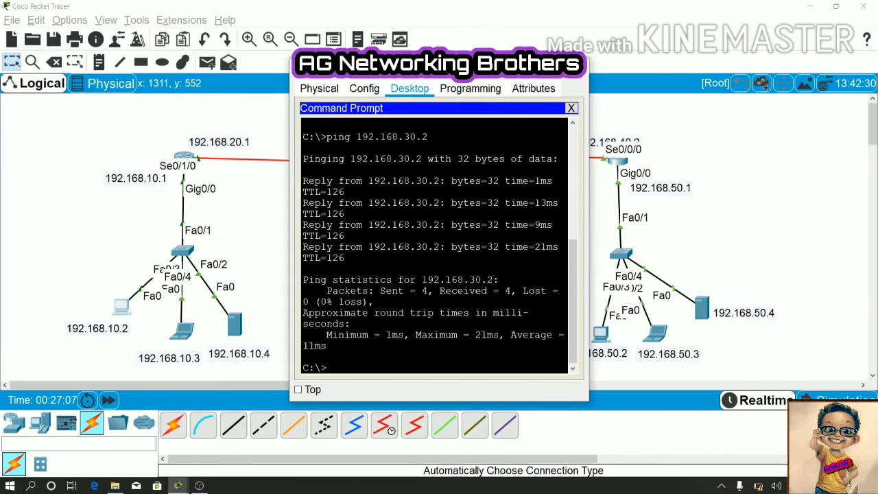
Step: Ping the third network's PC at 192.168.50.2 twice from the first network's PC
{"action": "key", "text": "Up"}
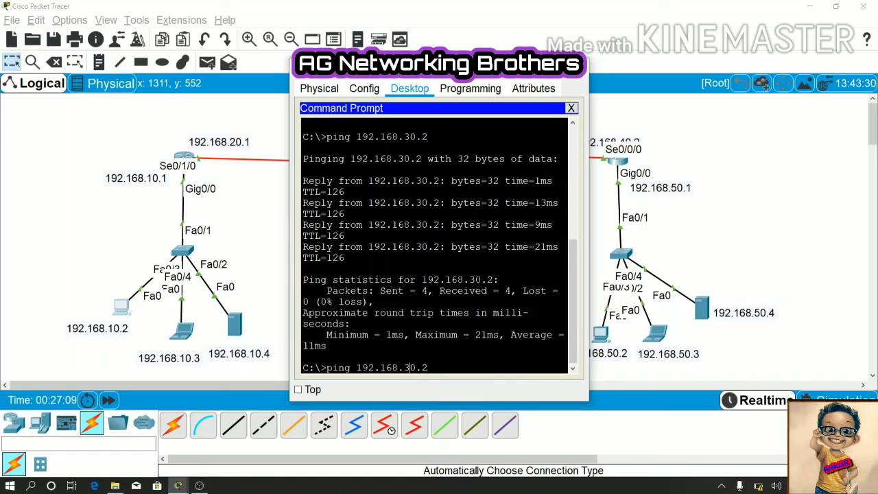
{"action": "key", "text": "BackSpace"}
{"action": "type", "text": "5"}
{"action": "key", "text": "Return"}
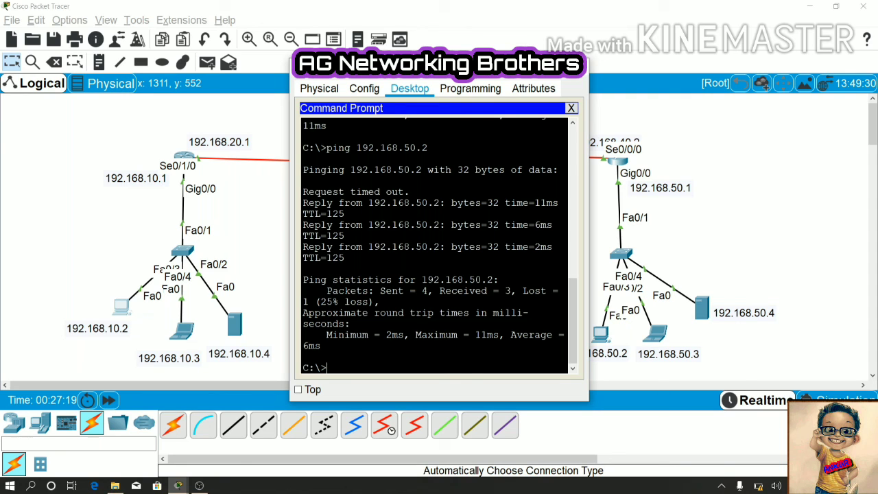
{"action": "key", "text": "Up"}
{"action": "key", "text": "Return"}
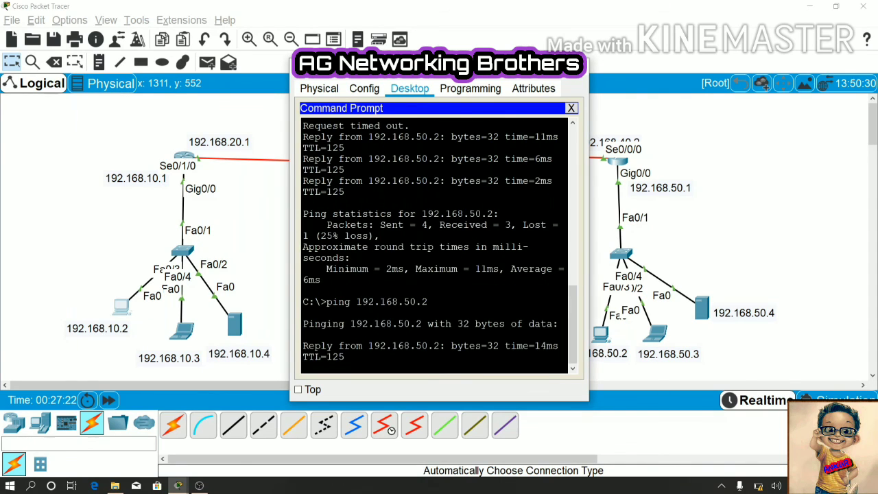